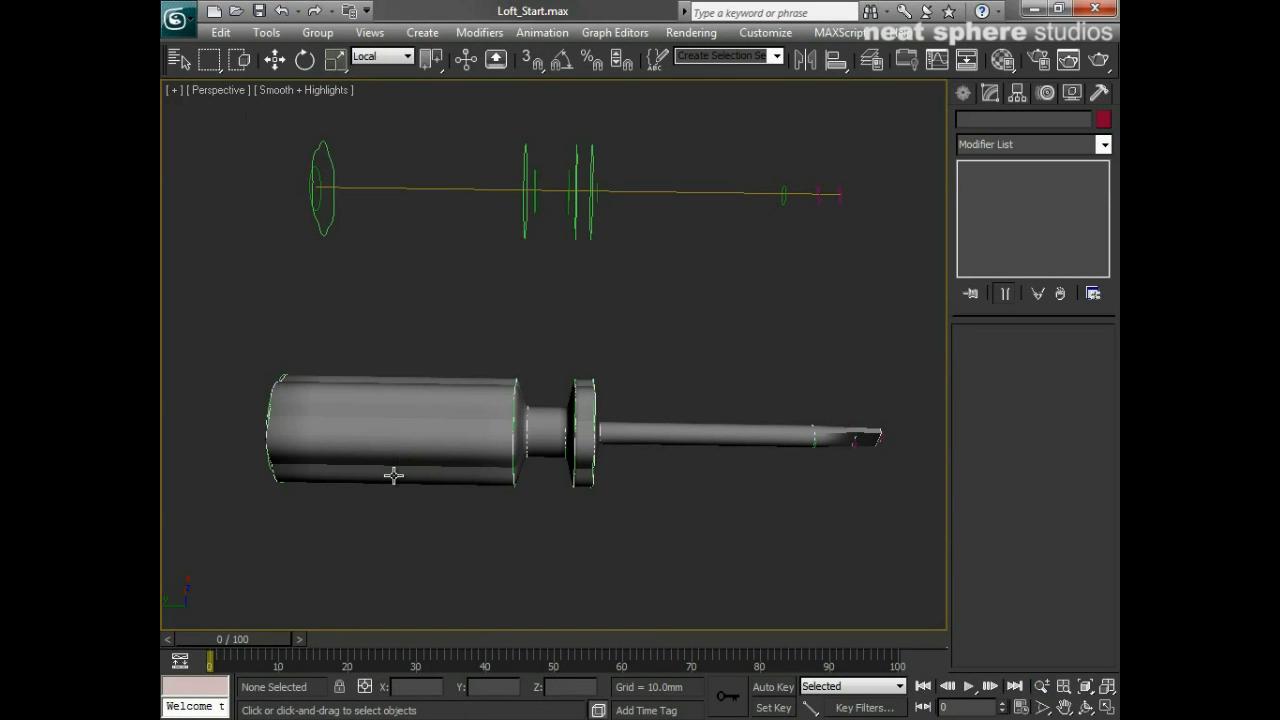
# Examine the finished screwdriver loft and the separate profile shapes arranged along the straight path above it
pyautogui.click(480, 443)
pyautogui.keyDown('alt'); pyautogui.moveTo(624, 509); pyautogui.dragTo(597, 491, button='middle'); pyautogui.keyUp('alt')
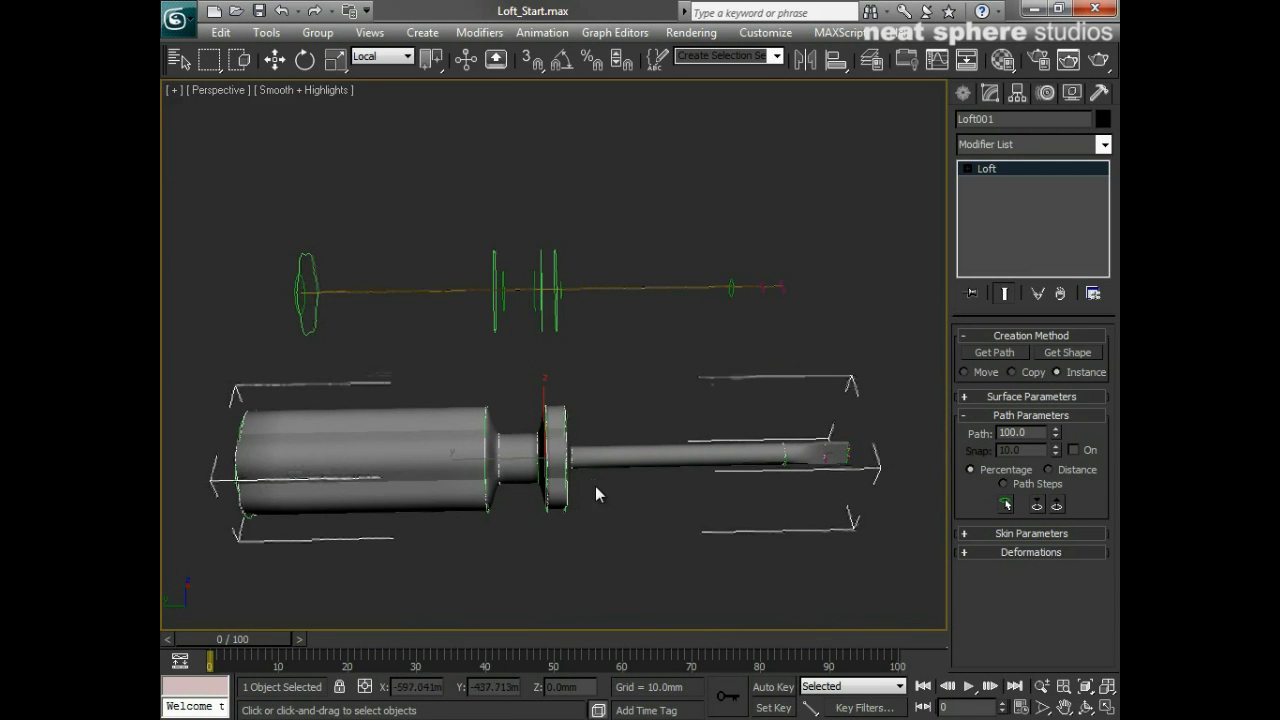
pyautogui.moveTo(295, 332); pyautogui.dragTo(542, 308, button='middle')
pyautogui.moveTo(541, 308); pyautogui.dragTo(343, 351)
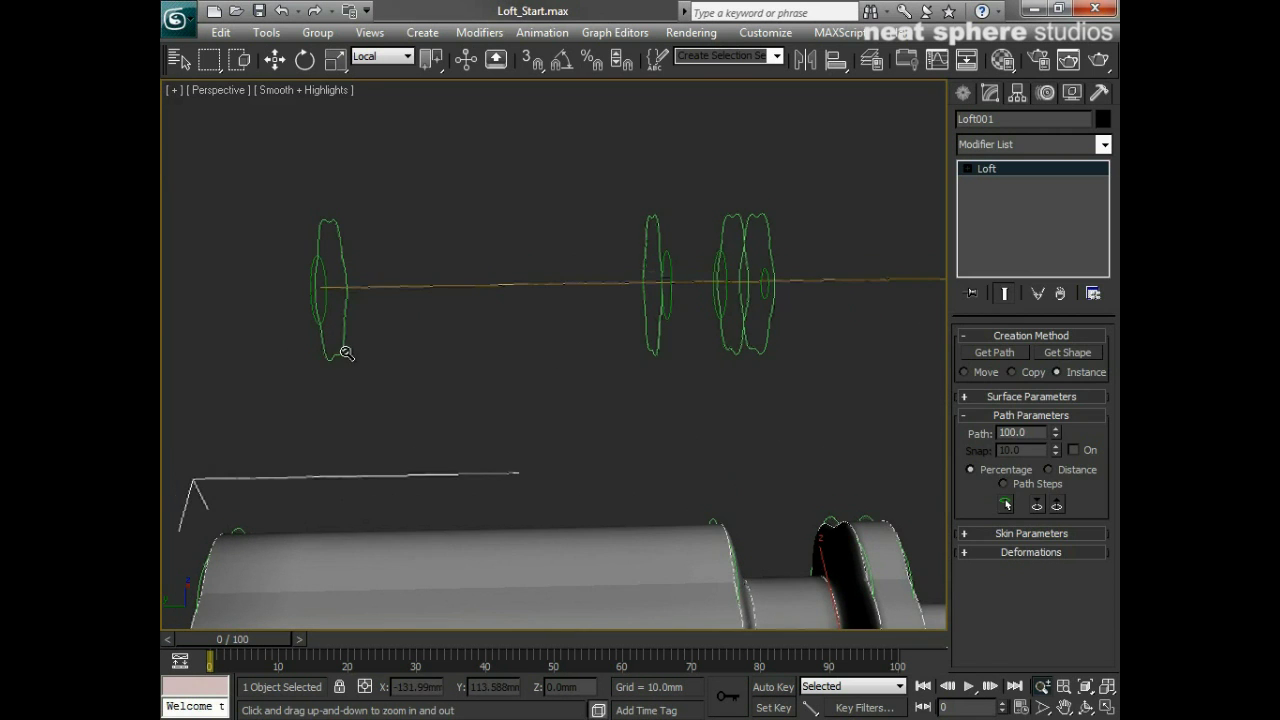
pyautogui.rightClick(340, 351)
pyautogui.click(337, 351)
pyautogui.moveTo(626, 418); pyautogui.dragTo(226, 414, button='middle')
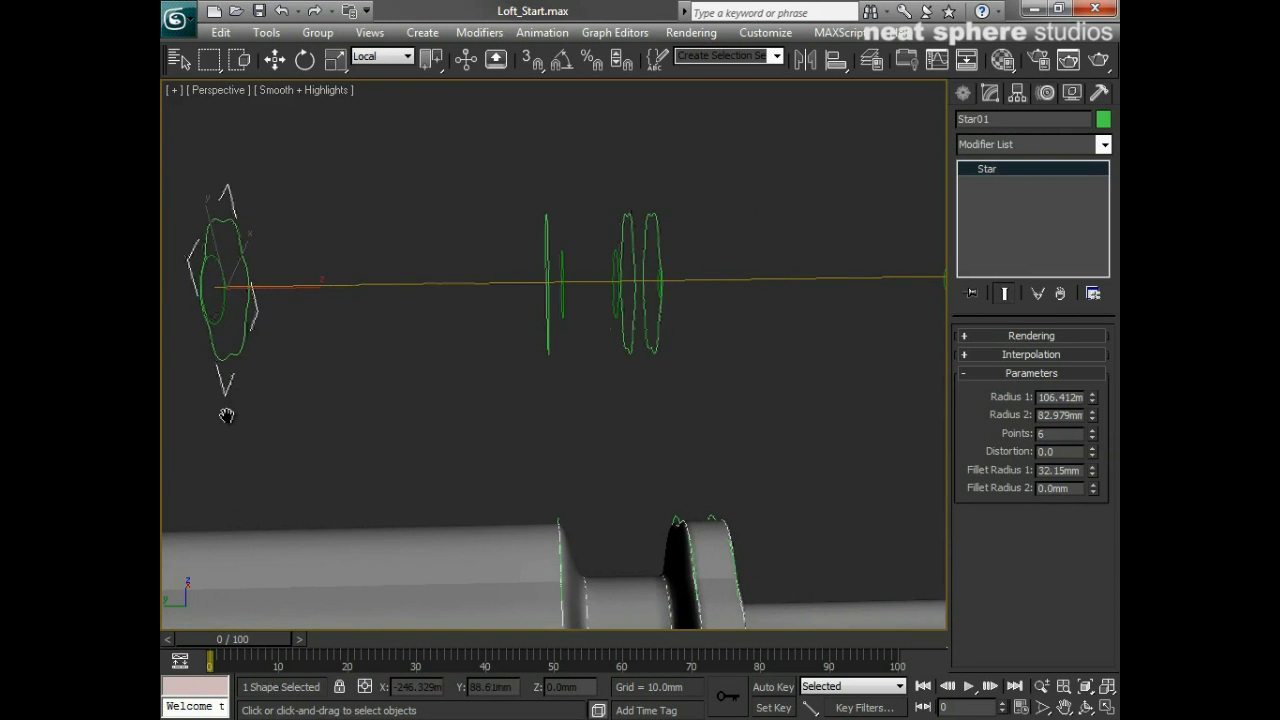
pyautogui.hotkey('alt', 'z')
pyautogui.moveTo(523, 400); pyautogui.dragTo(543, 531)
pyautogui.moveTo(543, 531)
pyautogui.keyDown('alt'); pyautogui.mouseDown(button='middle')
pyautogui.moveTo(531, 520)
pyautogui.moveTo(543, 511)
pyautogui.mouseUp(button='middle'); pyautogui.keyUp('alt')
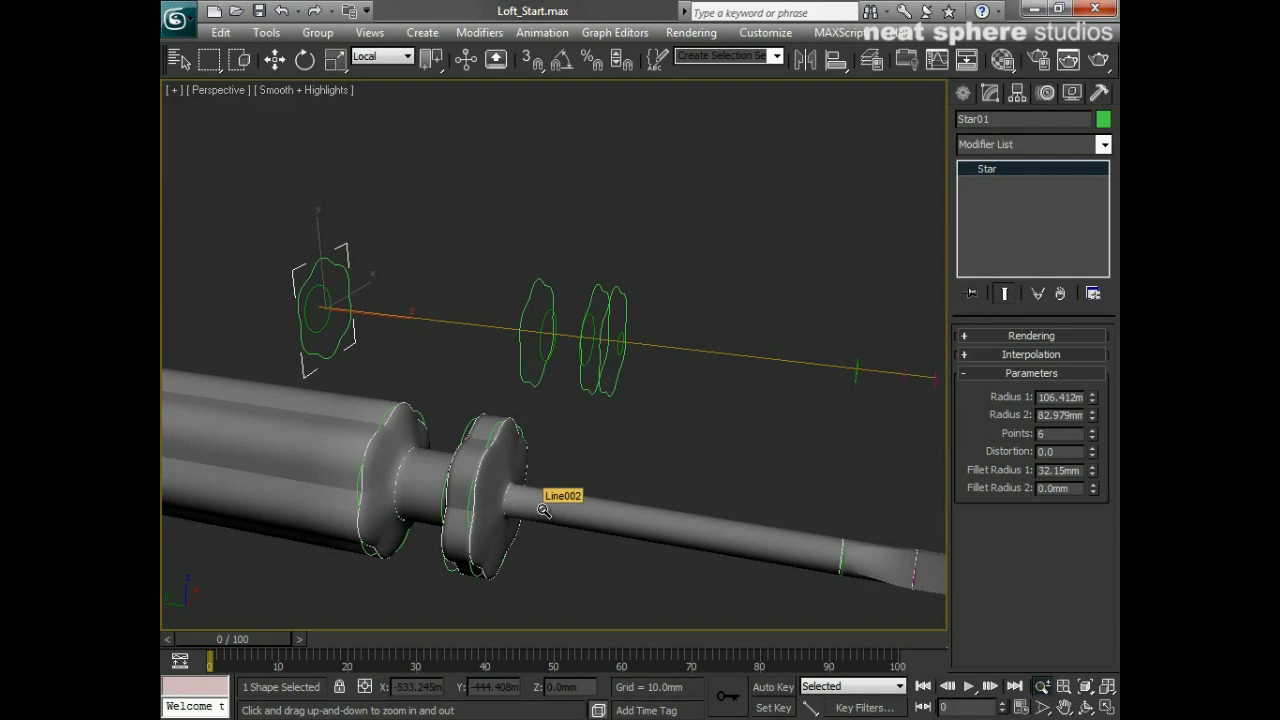
pyautogui.rightClick(457, 462)
pyautogui.hotkey('alt', 'z')
pyautogui.moveTo(536, 494); pyautogui.dragTo(530, 463)
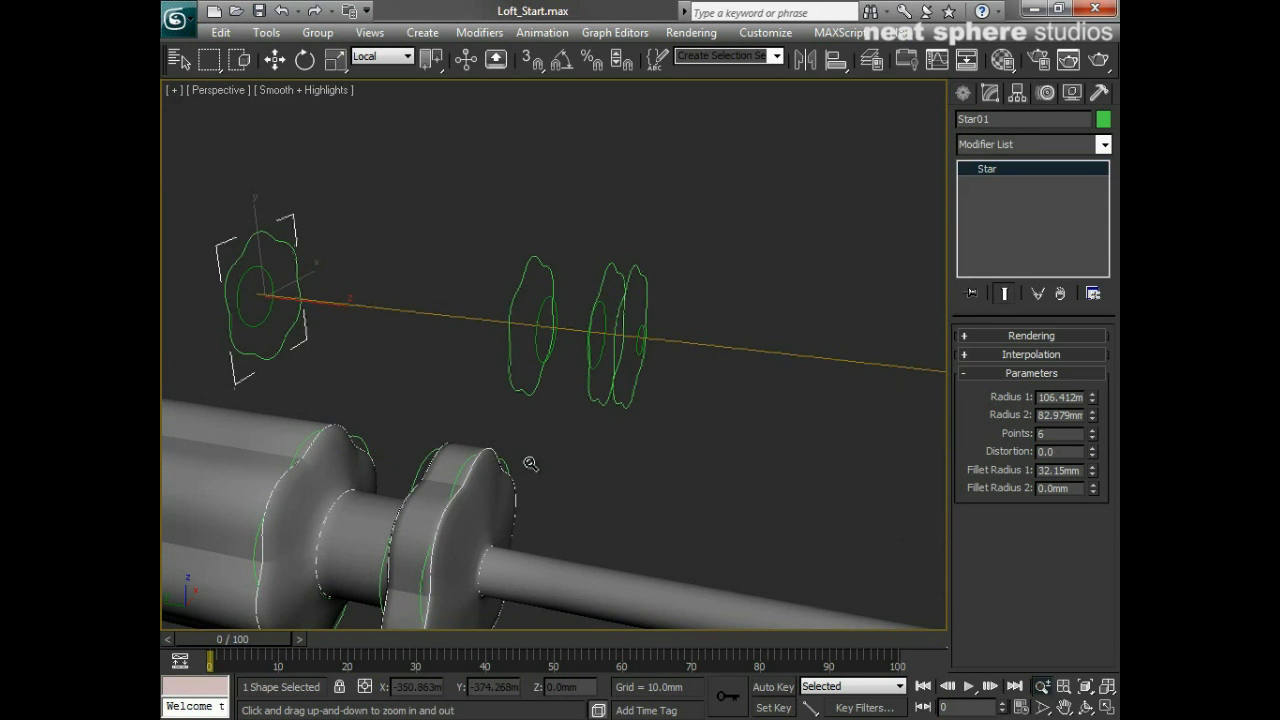
# Display the viewport in wireframe and compare the profiles inside the finished screwdriver with the separate shapes along the path
pyautogui.press('F3')
pyautogui.scroll(-3, 527, 500)
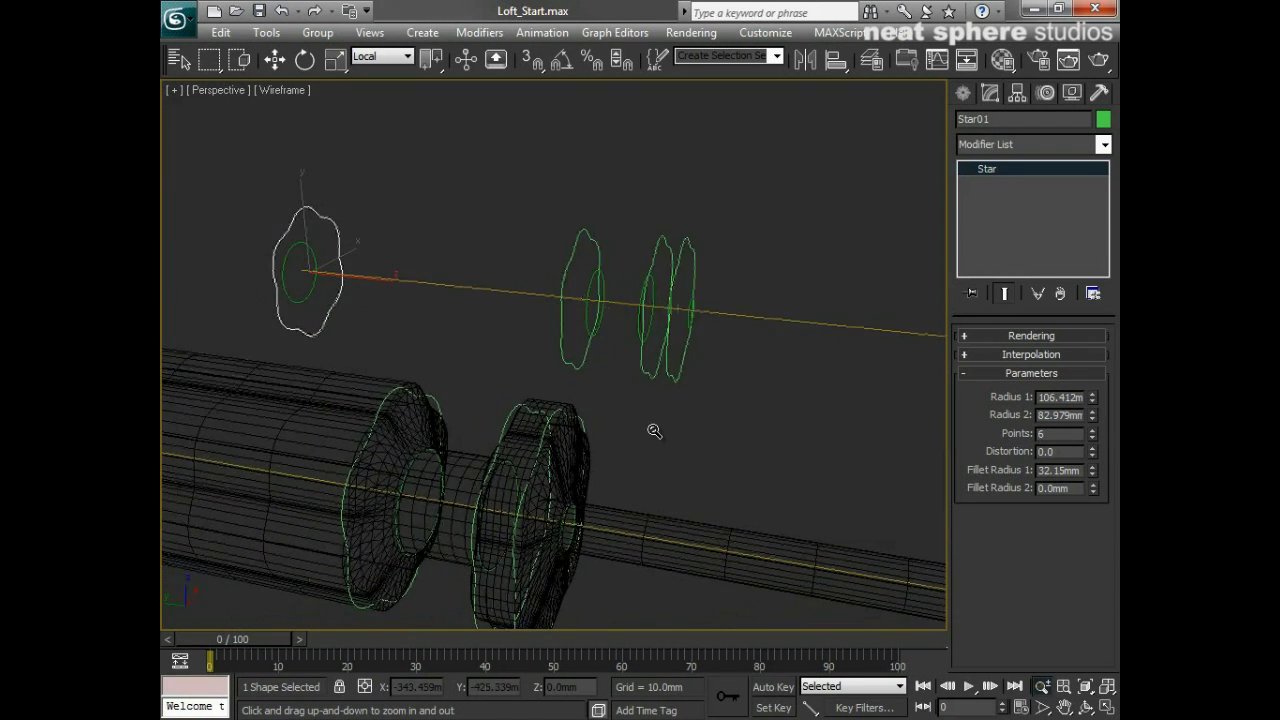
pyautogui.scroll(-3, 675, 395)
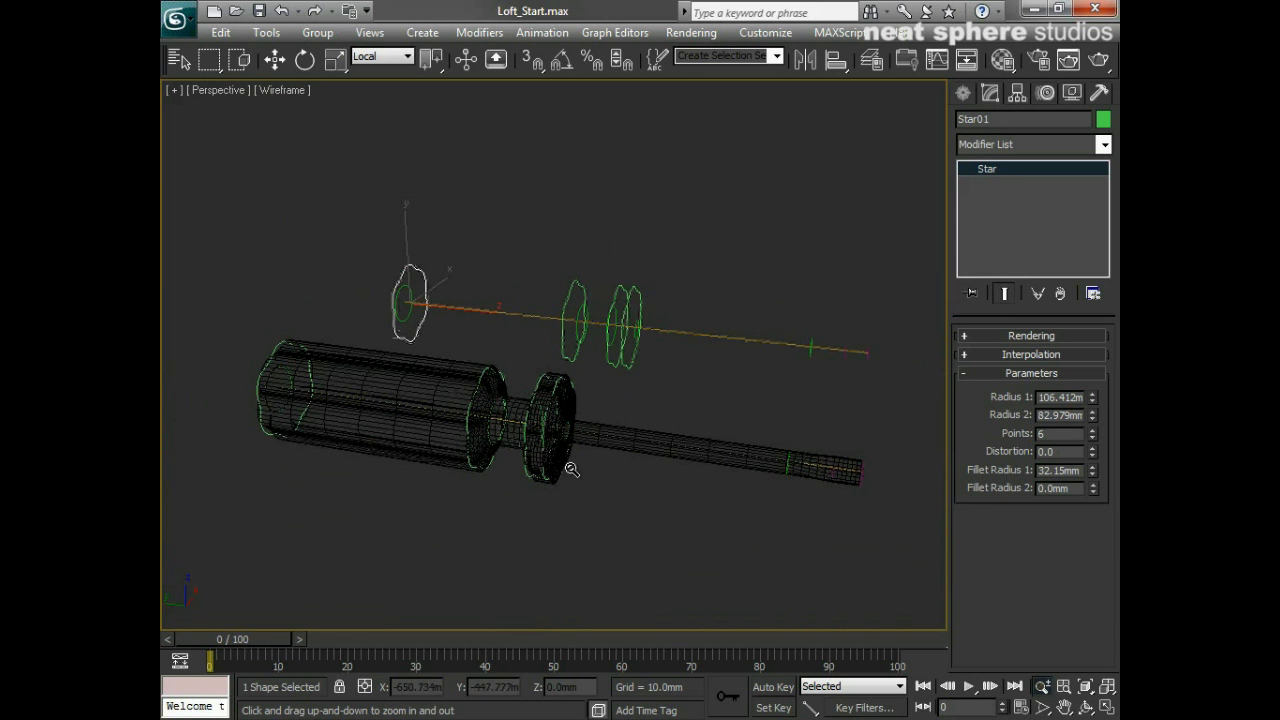
pyautogui.keyDown('alt'); pyautogui.moveTo(576, 498); pyautogui.dragTo(600, 511, button='middle'); pyautogui.keyUp('alt')
pyautogui.moveTo(600, 511); pyautogui.dragTo(560, 452)
pyautogui.moveTo(469, 472)
pyautogui.mouseDown(button='middle')
pyautogui.moveTo(597, 479)
pyautogui.moveTo(474, 517)
pyautogui.moveTo(464, 475)
pyautogui.mouseUp(button='middle')
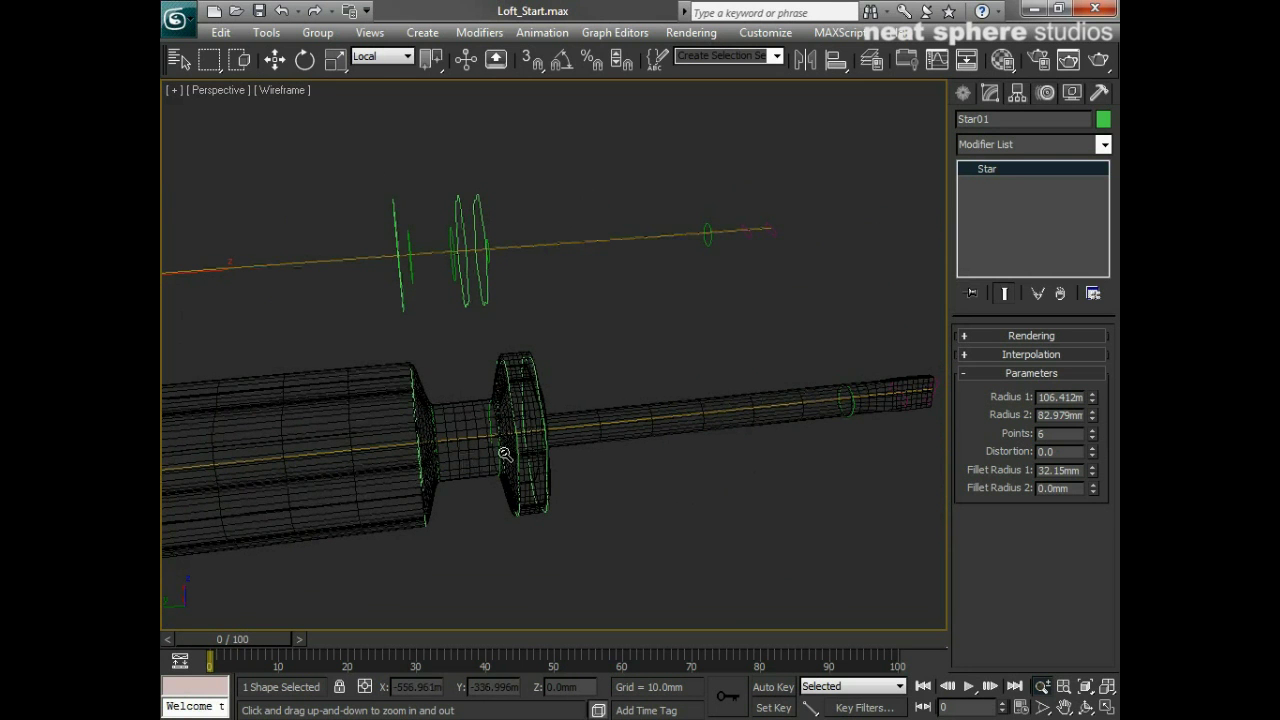
pyautogui.moveTo(469, 382); pyautogui.dragTo(824, 541, button='middle')
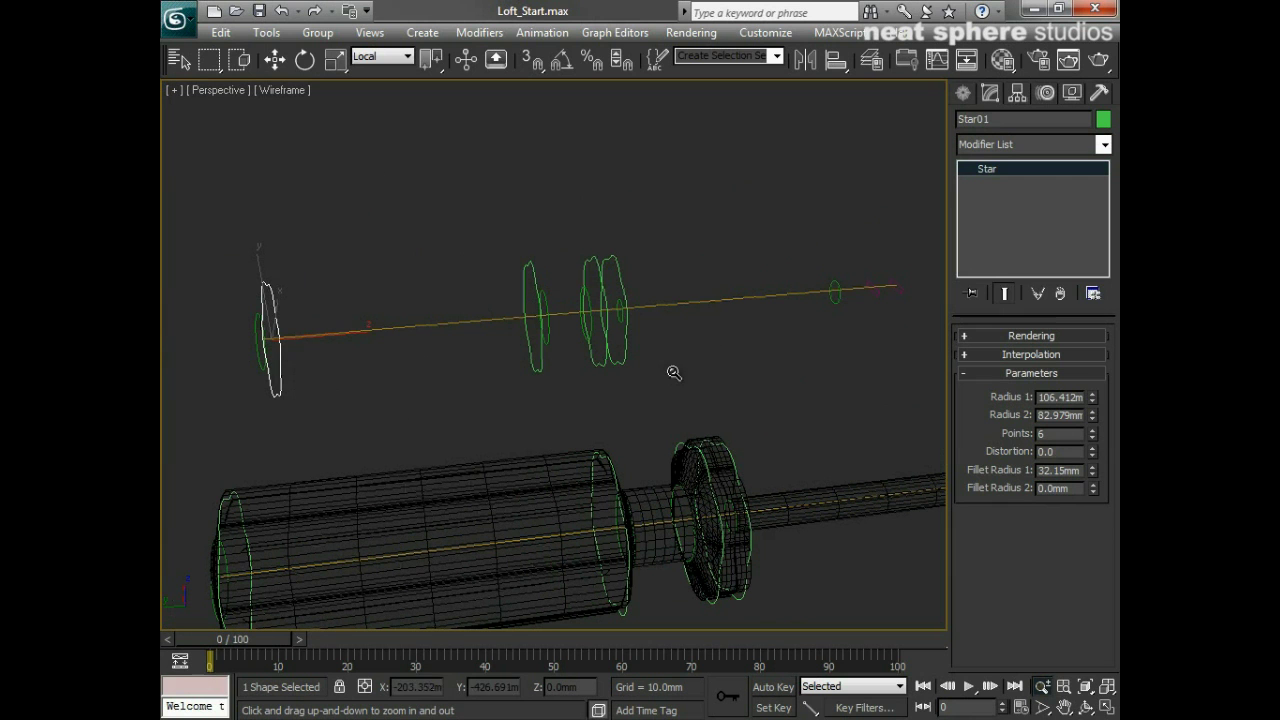
# Inspect the circle, star and rectangle profiles one by one along the path, from the handle end to the tip
pyautogui.rightClick(257, 369)
pyautogui.click(255, 354)
pyautogui.keyDown('alt'); pyautogui.moveTo(257, 404); pyautogui.dragTo(330, 405, button='middle'); pyautogui.keyUp('alt')
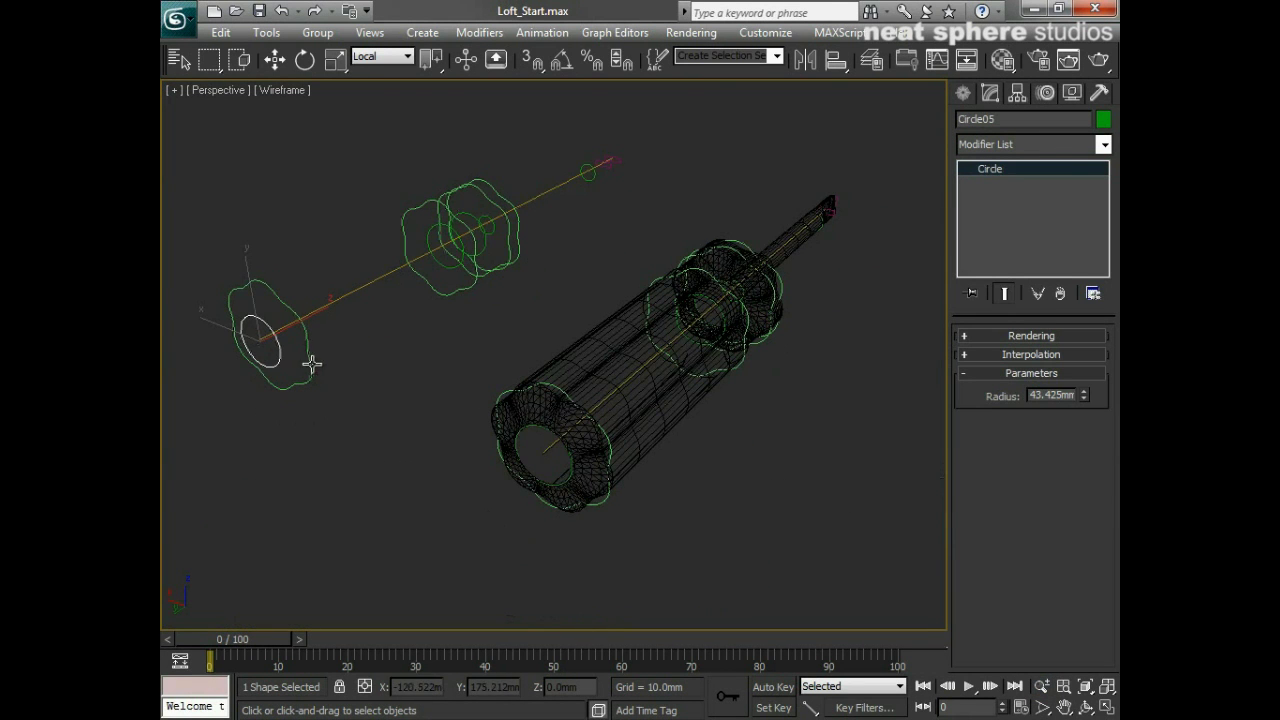
pyautogui.click(308, 362)
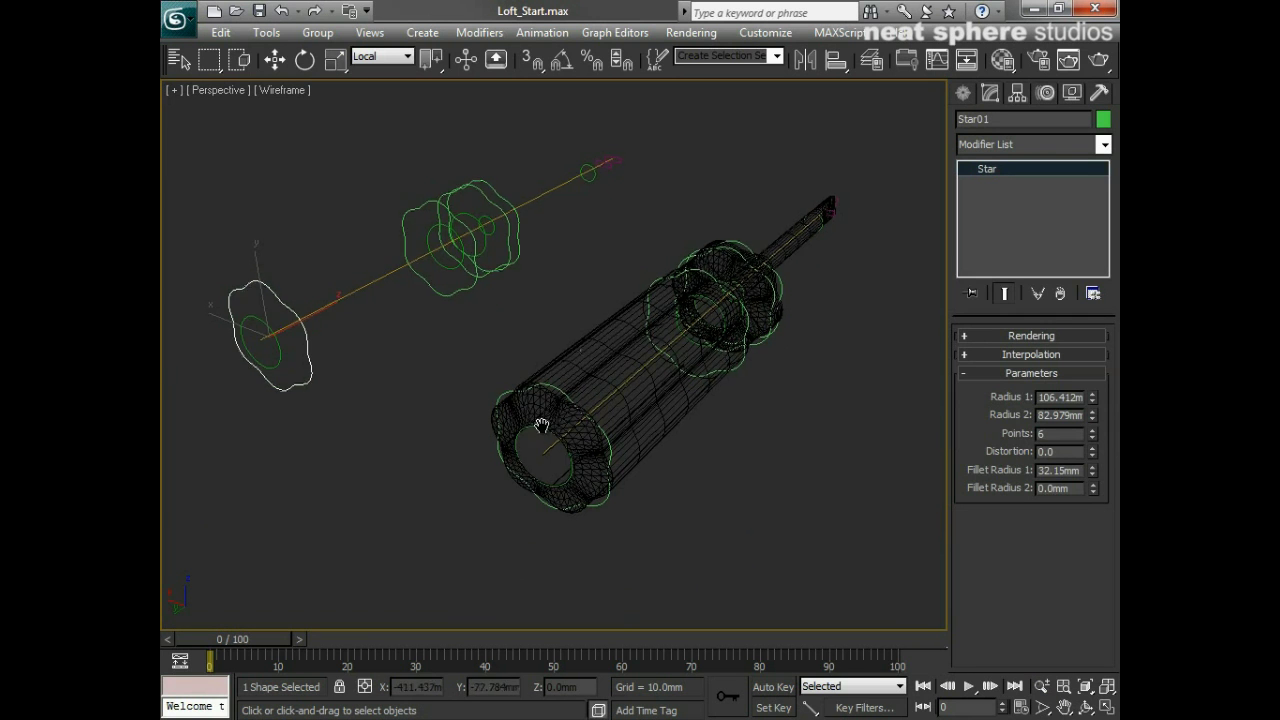
pyautogui.keyDown('alt'); pyautogui.moveTo(560, 360); pyautogui.dragTo(448, 436, button='middle'); pyautogui.keyUp('alt')
pyautogui.click(427, 359)
pyautogui.keyDown('alt'); pyautogui.moveTo(491, 386); pyautogui.dragTo(512, 405, button='middle'); pyautogui.keyUp('alt')
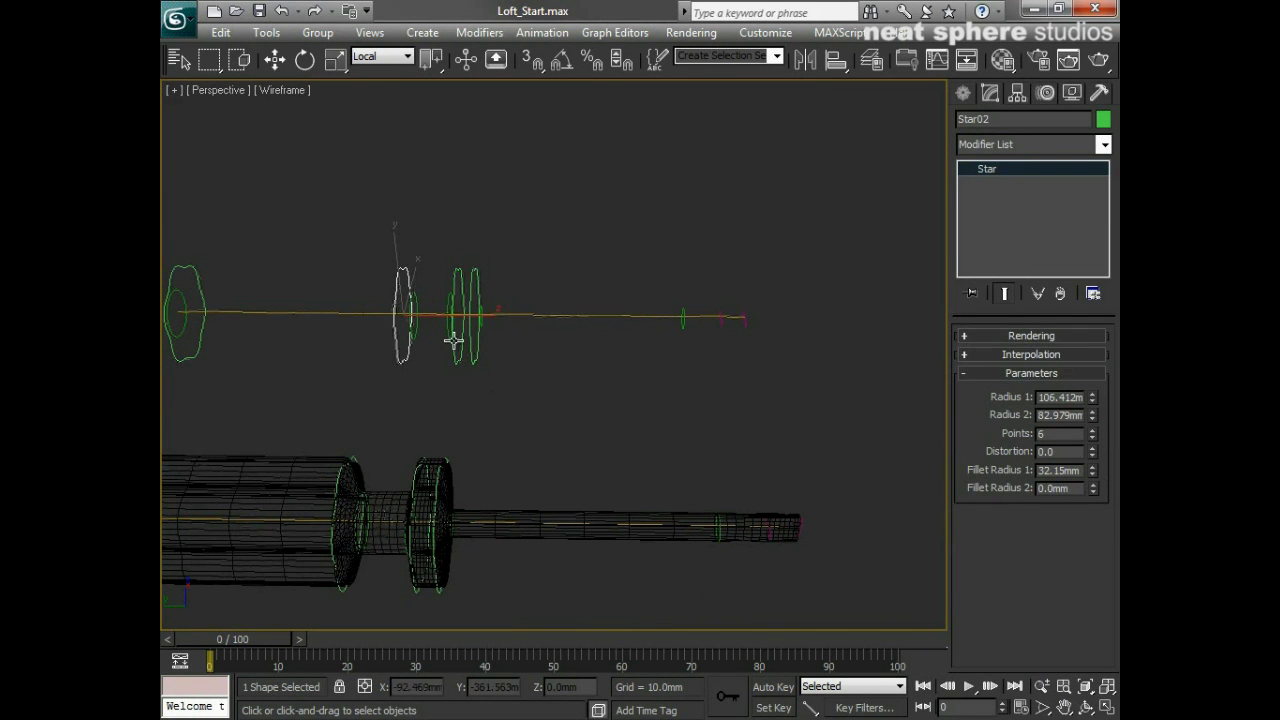
pyautogui.click(413, 331)
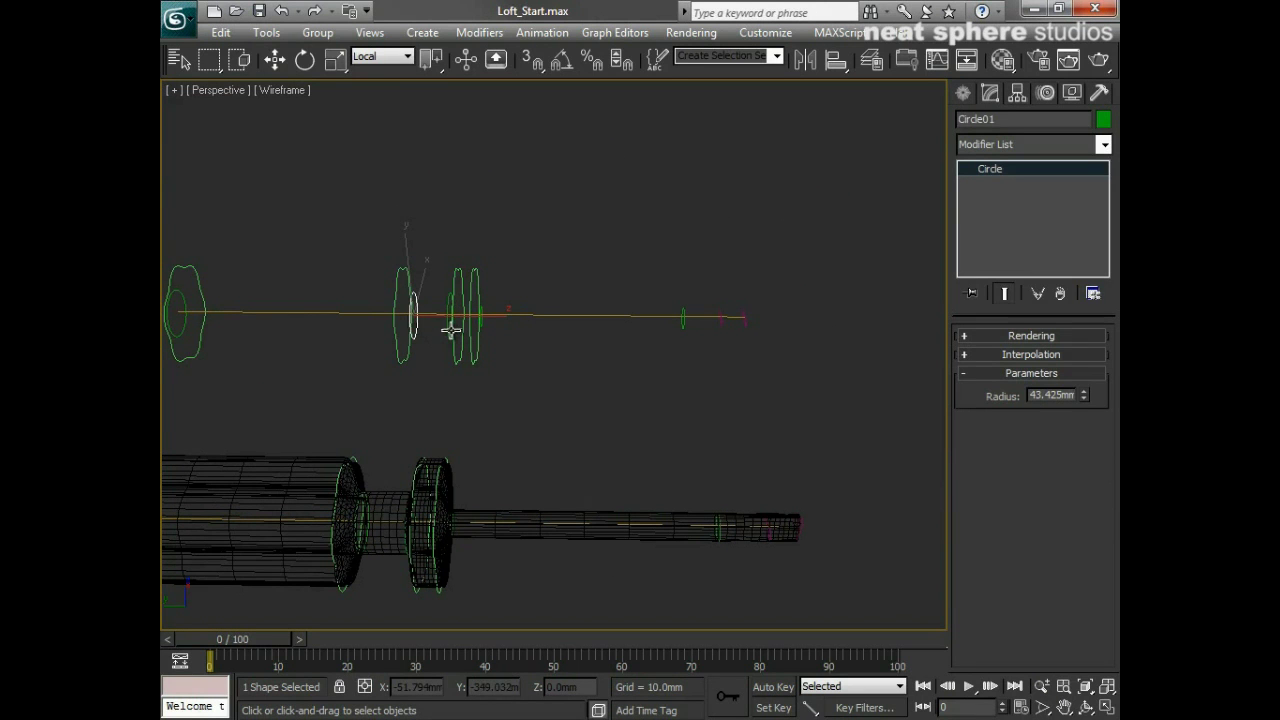
pyautogui.click(450, 328)
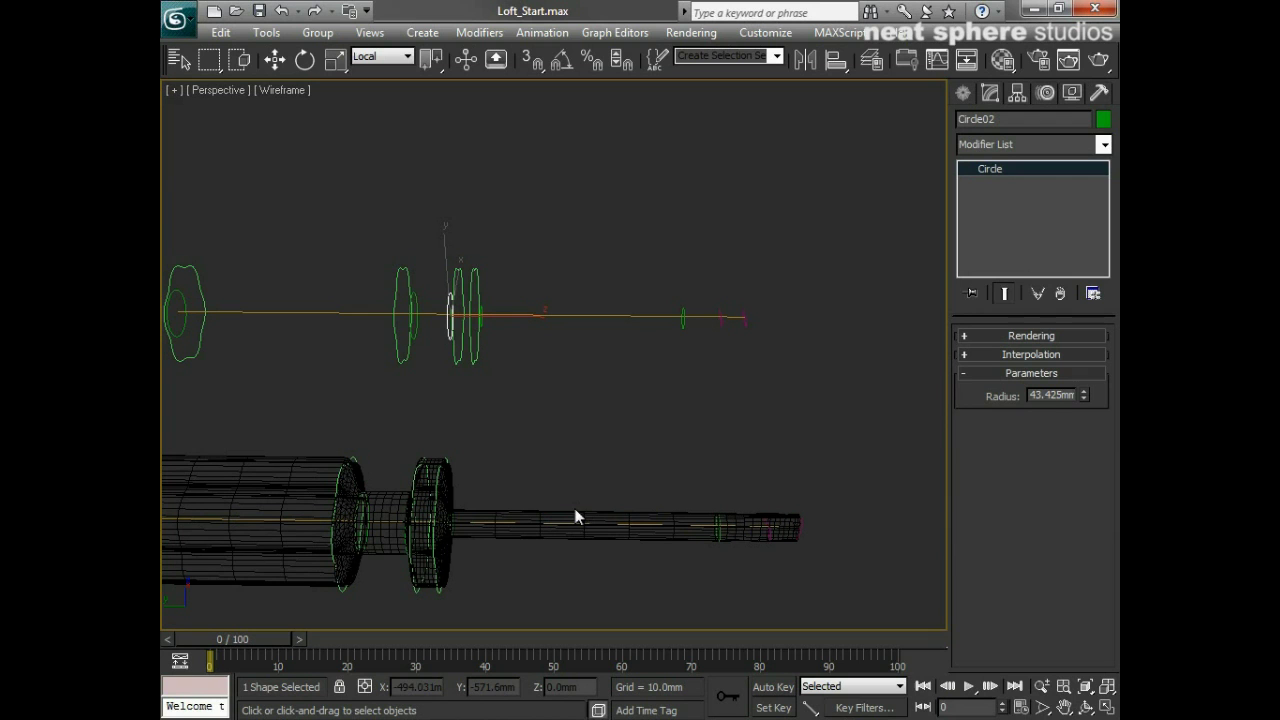
pyautogui.click(460, 358)
pyautogui.click(474, 360)
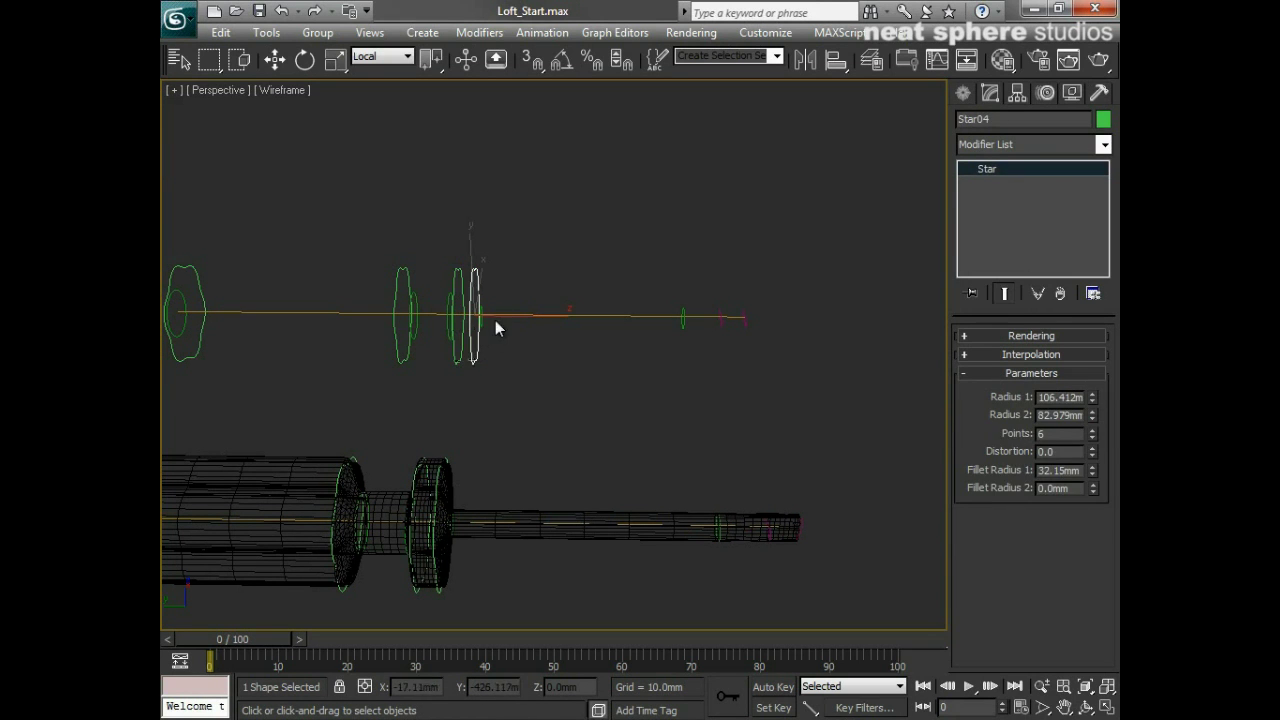
pyautogui.click(482, 325)
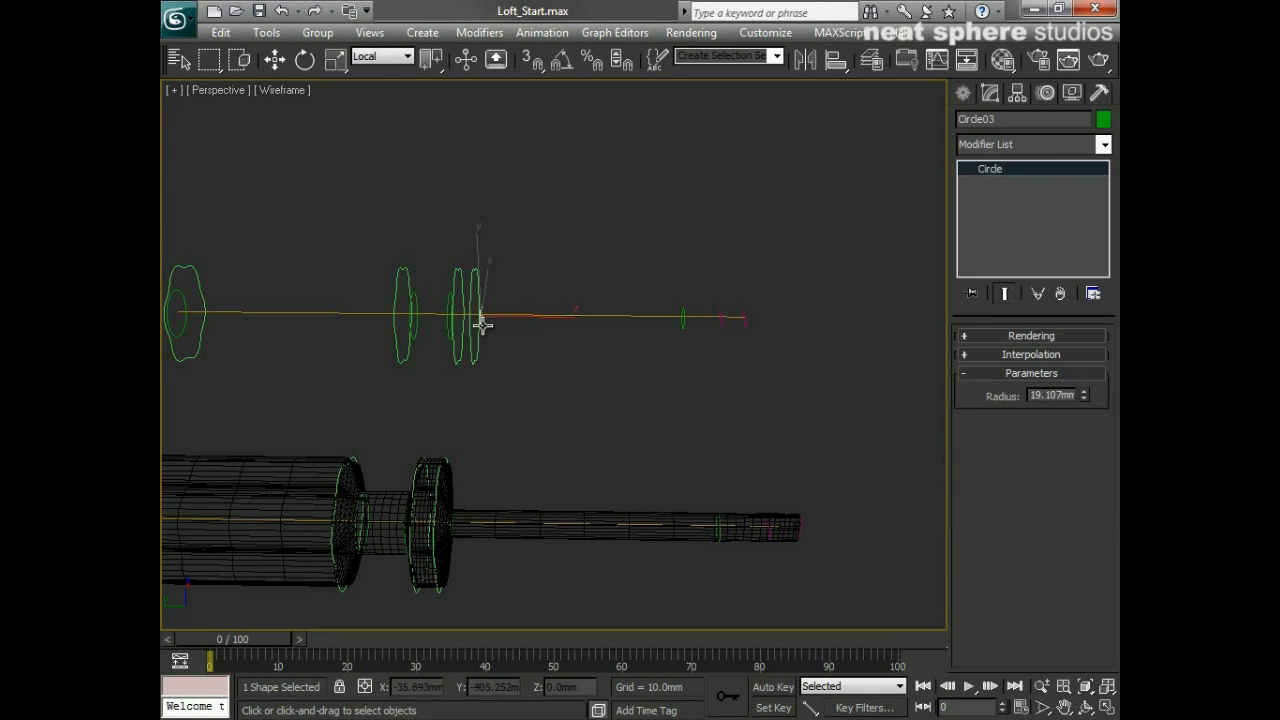
pyautogui.click(680, 321)
pyautogui.click(717, 322)
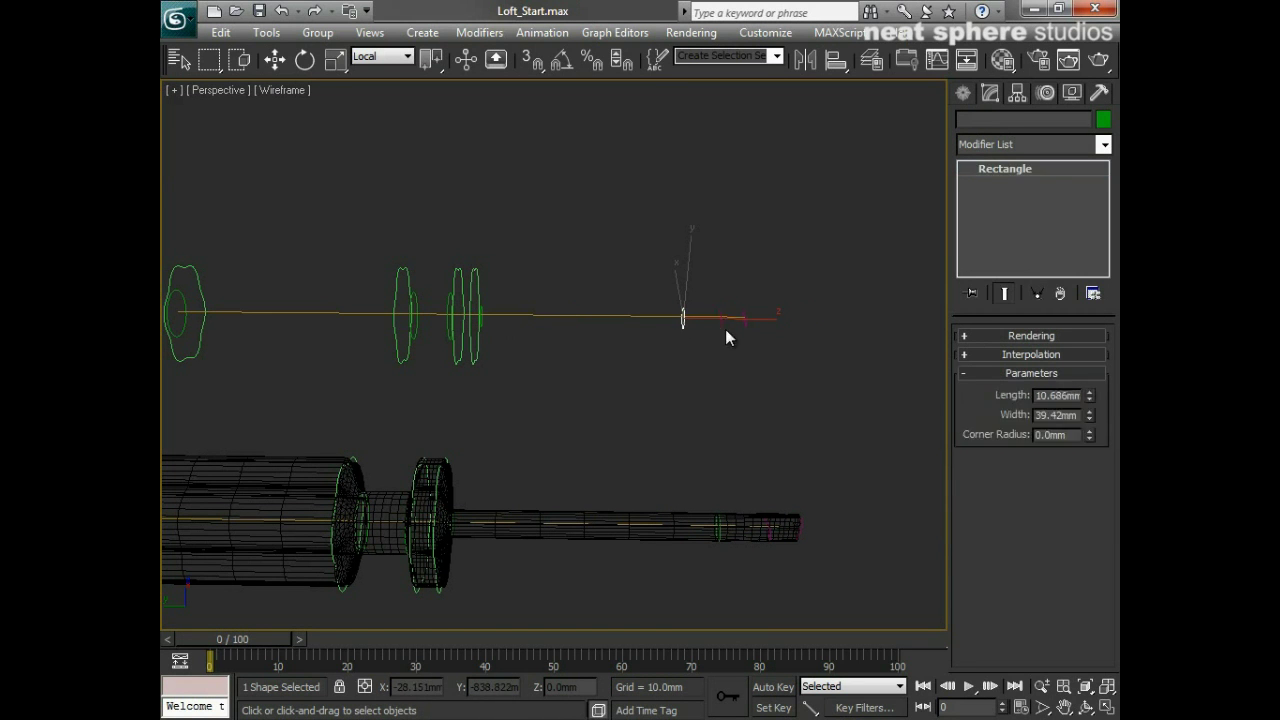
# Select the small circle inside the star at the handle end of the separate path
pyautogui.hotkey('alt', 'z')
pyautogui.moveTo(752, 441); pyautogui.dragTo(715, 443)
pyautogui.moveTo(563, 452); pyautogui.dragTo(457, 405, button='middle')
pyautogui.click(518, 502)
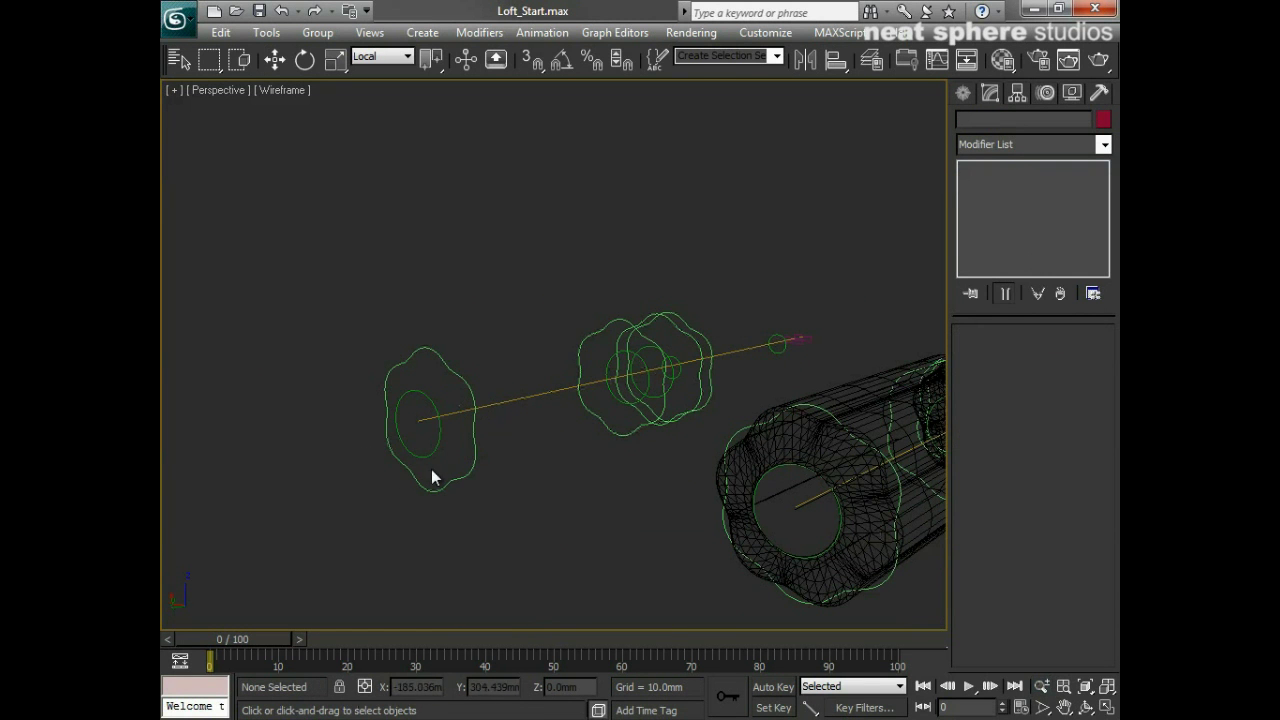
pyautogui.moveTo(543, 506); pyautogui.dragTo(551, 434, button='middle')
pyautogui.moveTo(243, 471); pyautogui.dragTo(566, 454, button='middle')
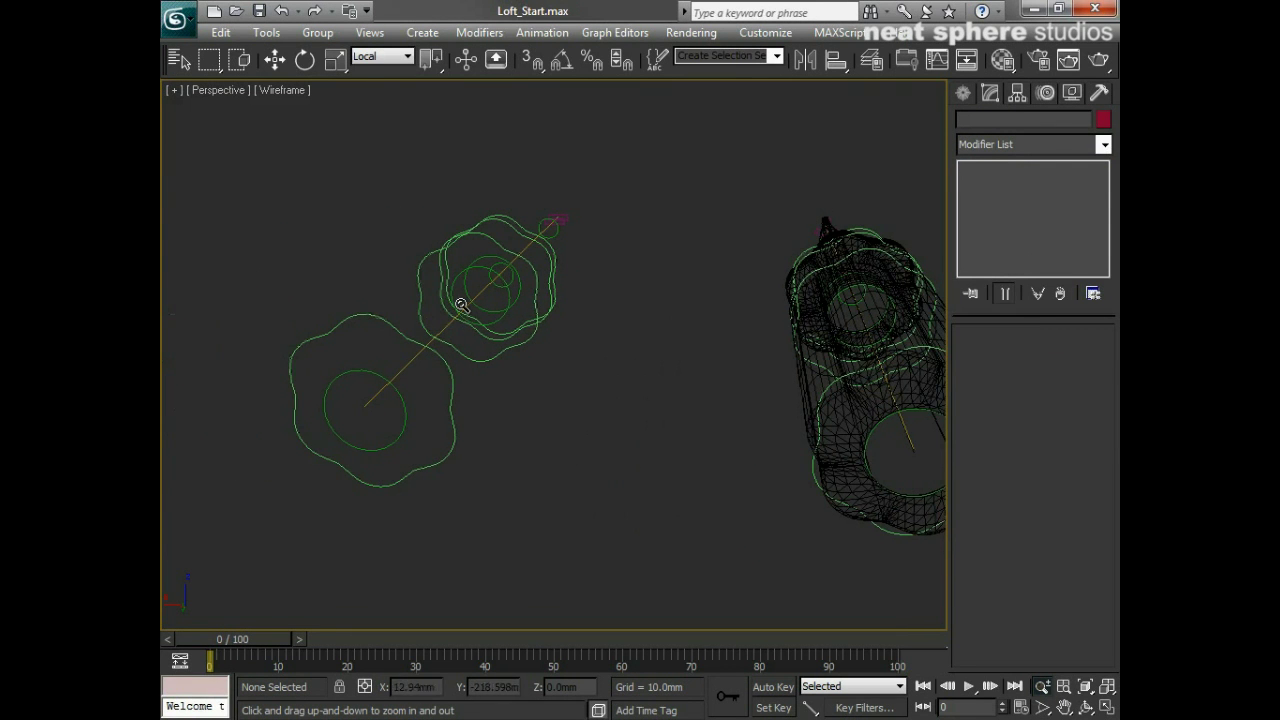
pyautogui.moveTo(506, 477); pyautogui.dragTo(511, 471)
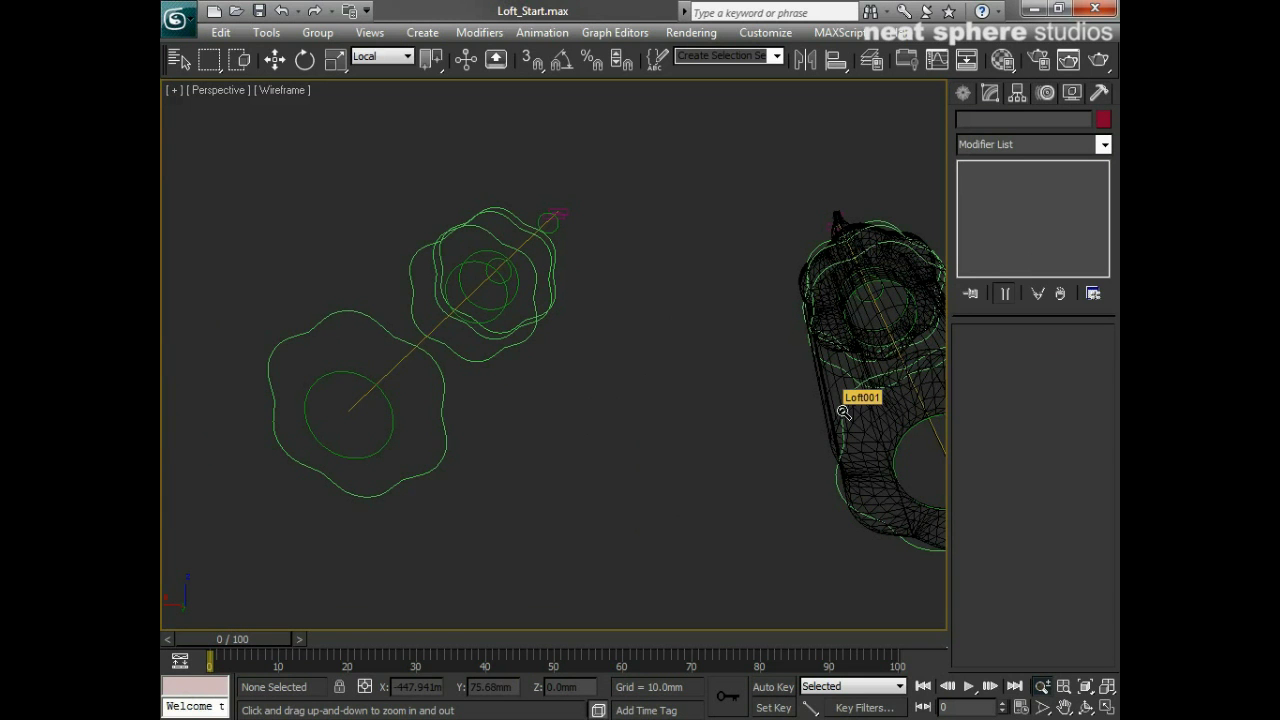
pyautogui.rightClick(575, 415)
pyautogui.click(373, 456)
pyautogui.keyDown('alt'); pyautogui.moveTo(371, 451); pyautogui.dragTo(517, 489, button='middle'); pyautogui.keyUp('alt')
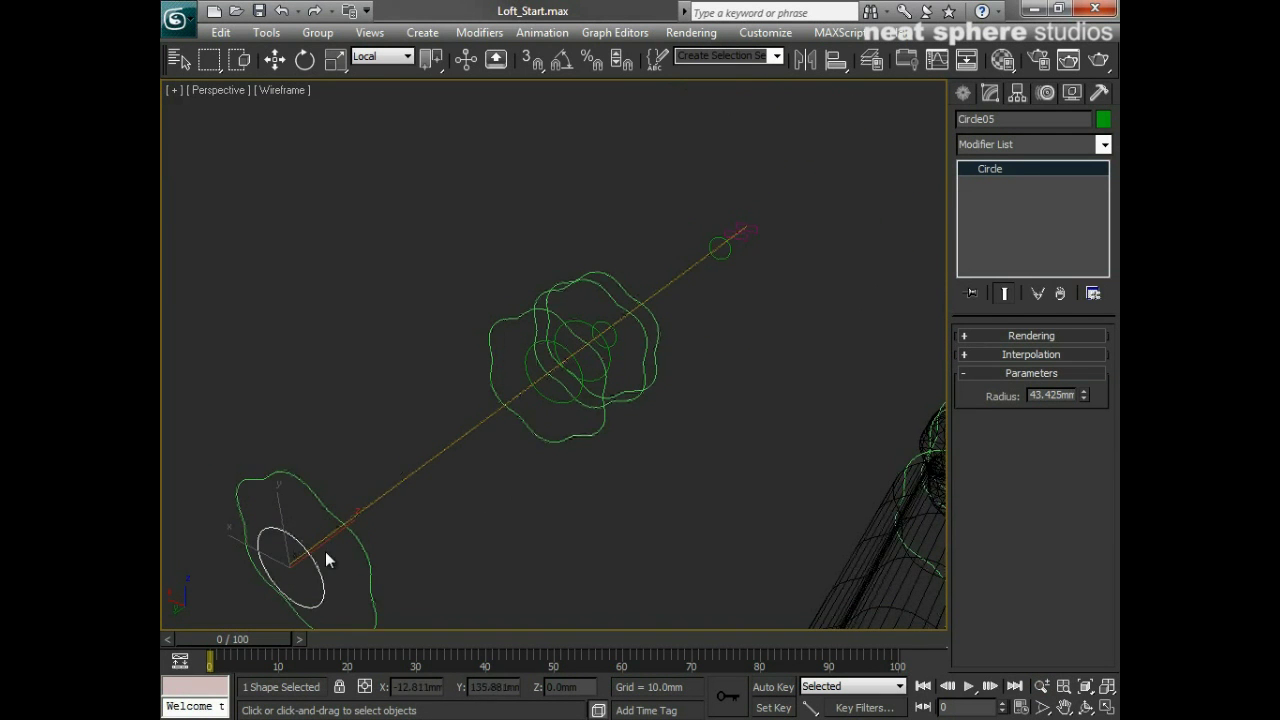
pyautogui.keyDown('alt'); pyautogui.moveTo(329, 551); pyautogui.dragTo(329, 498, button='middle'); pyautogui.keyUp('alt')
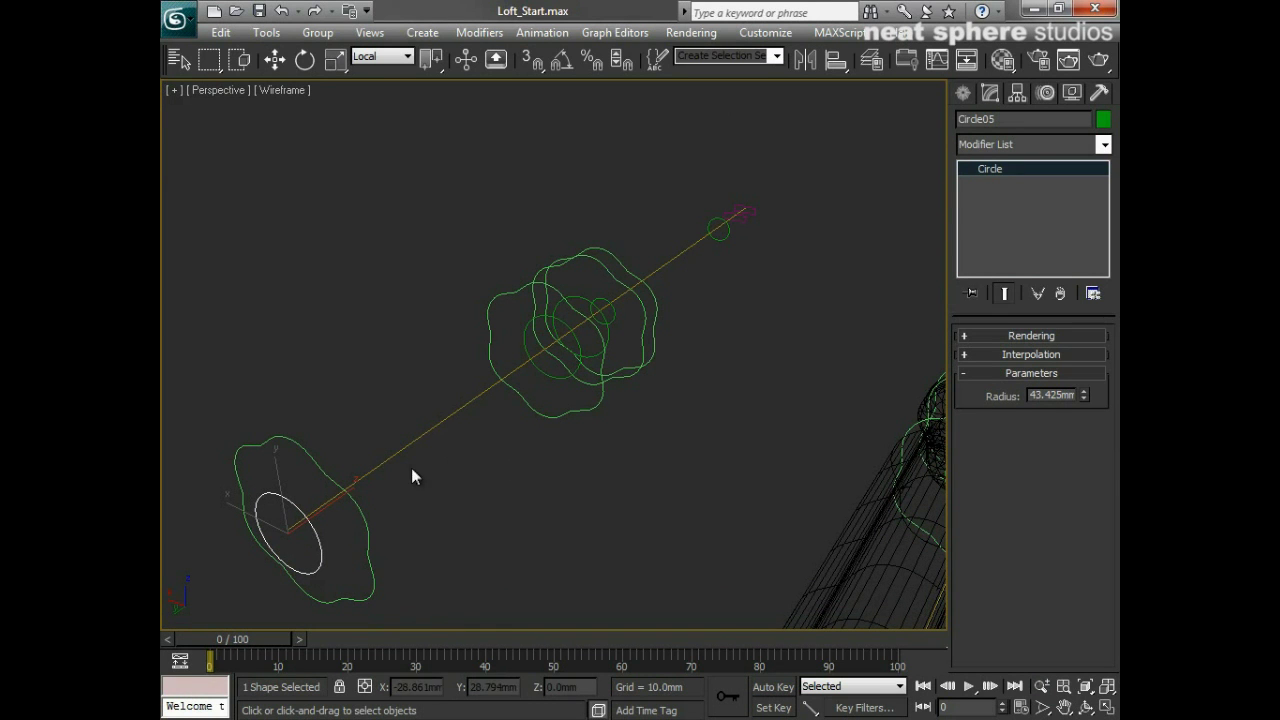
# Create a Loft compound object from the selected circle, getting the straight line through the profiles as its path
pyautogui.click(962, 93)
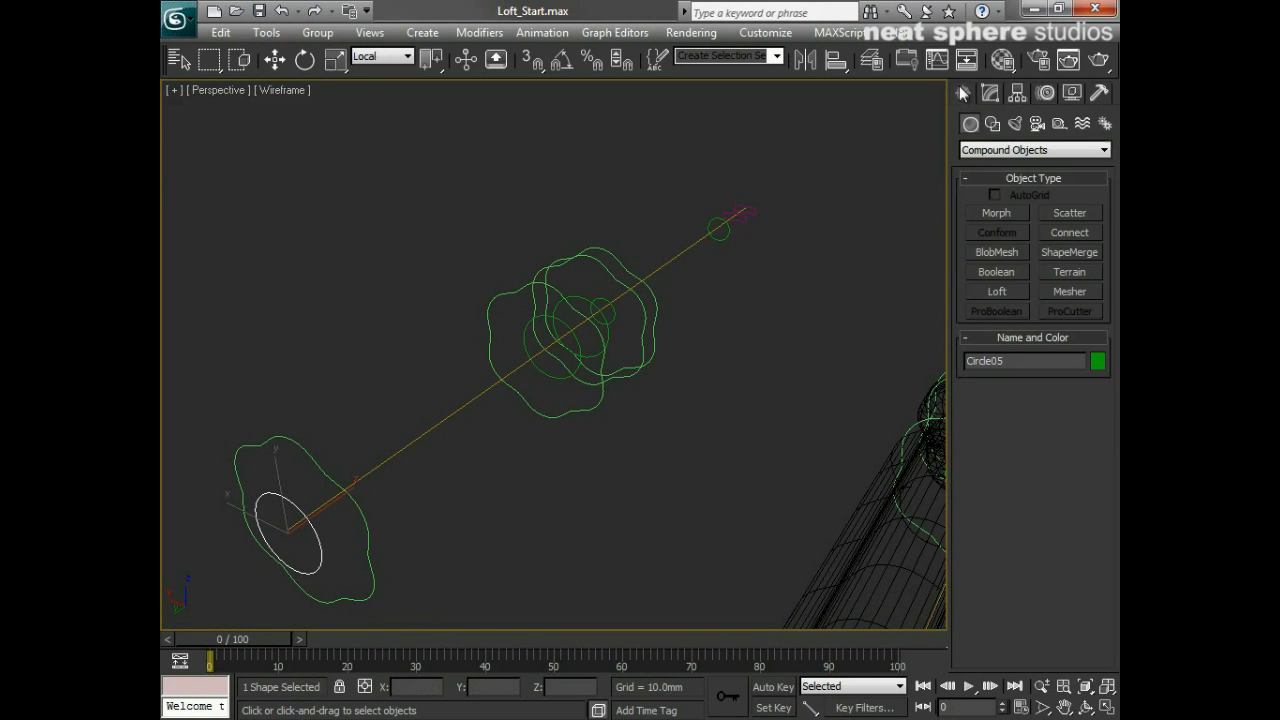
pyautogui.click(1003, 150)
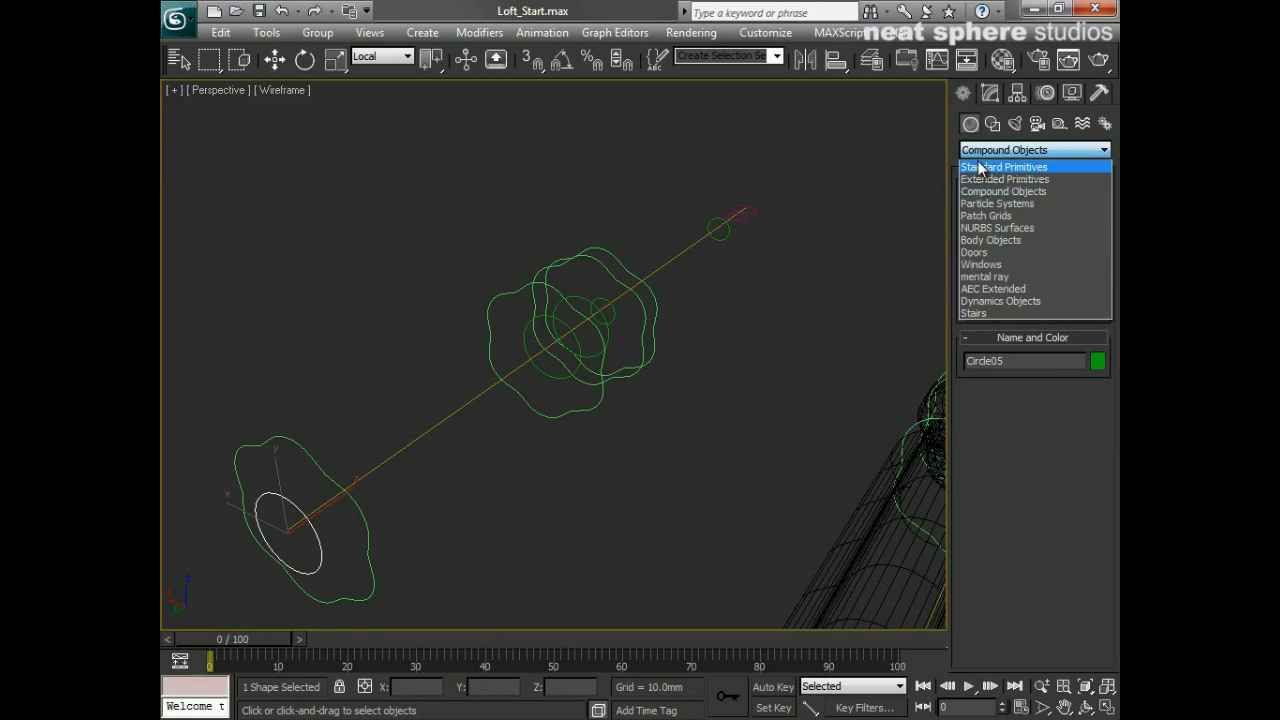
pyautogui.click(985, 166)
pyautogui.click(993, 150)
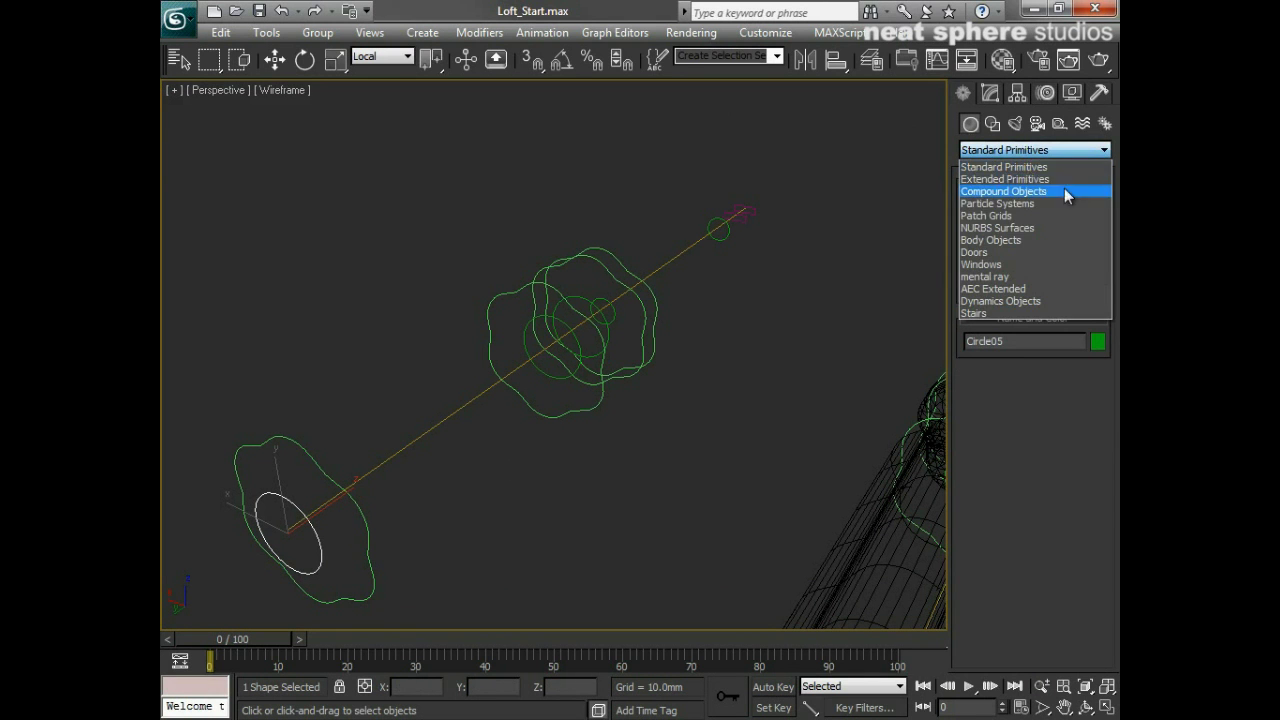
pyautogui.click(1012, 193)
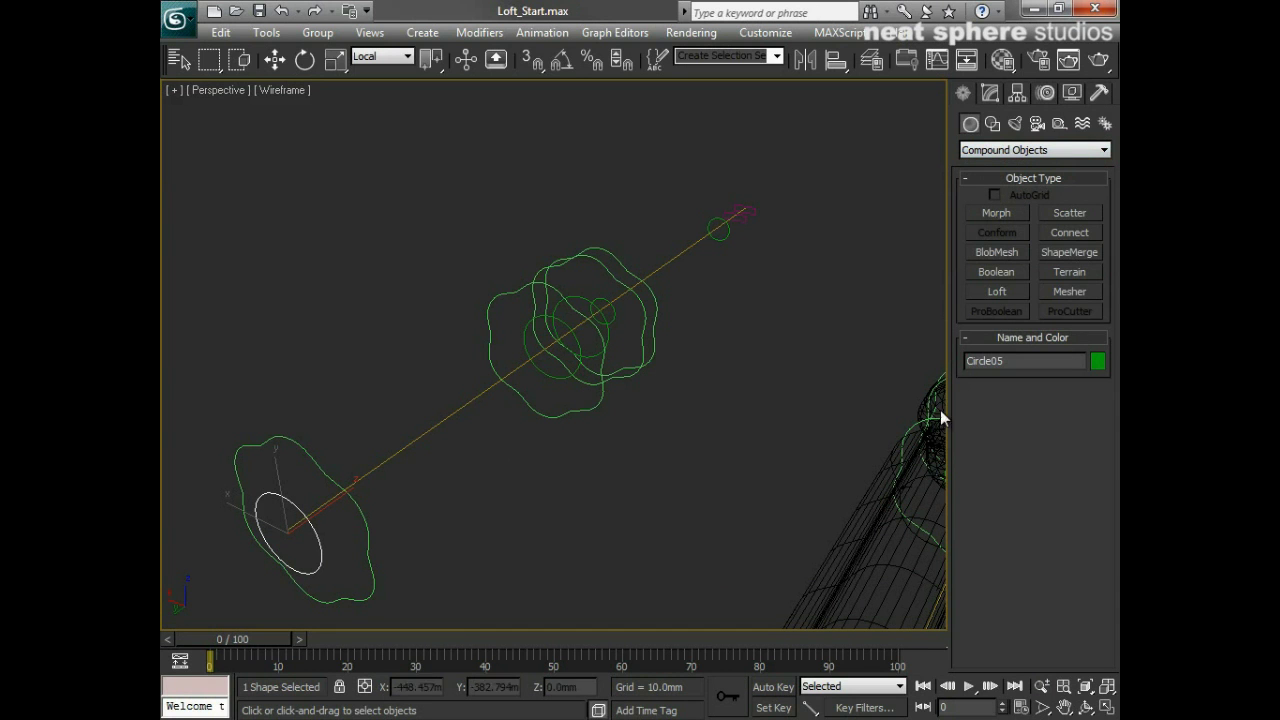
pyautogui.click(995, 291)
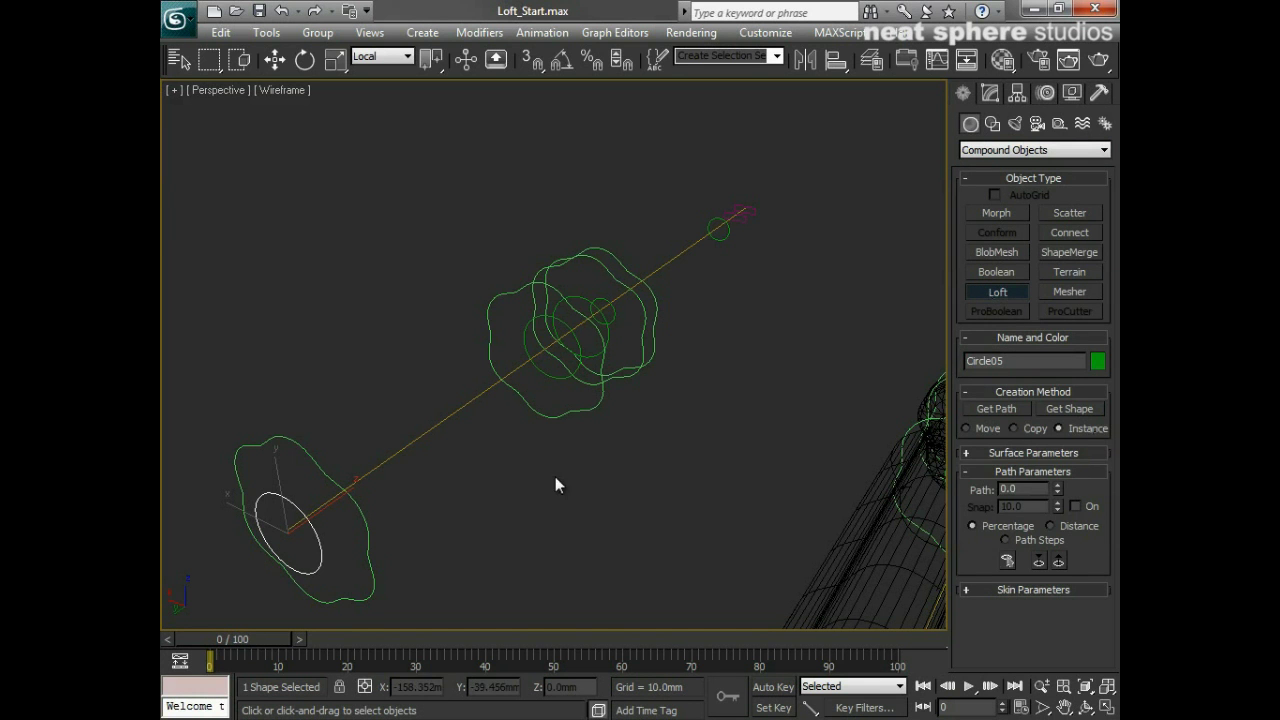
pyautogui.moveTo(555, 476); pyautogui.dragTo(720, 443, button='middle')
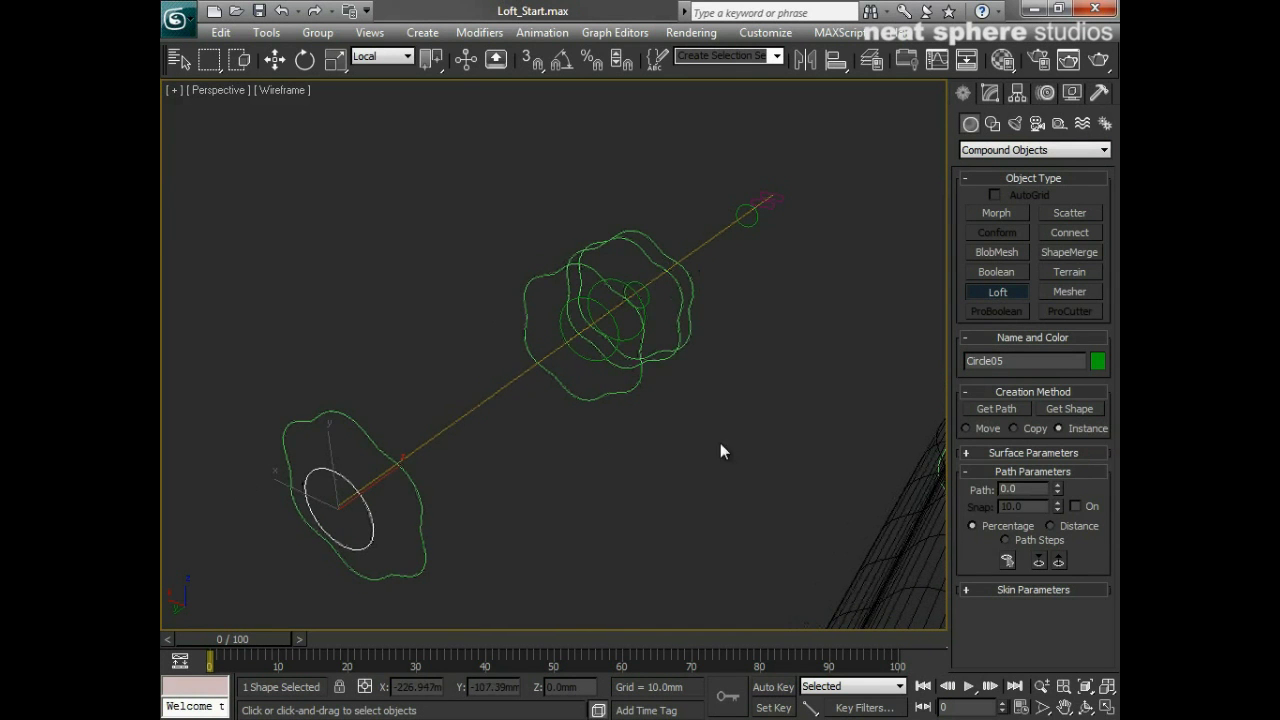
pyautogui.click(995, 409)
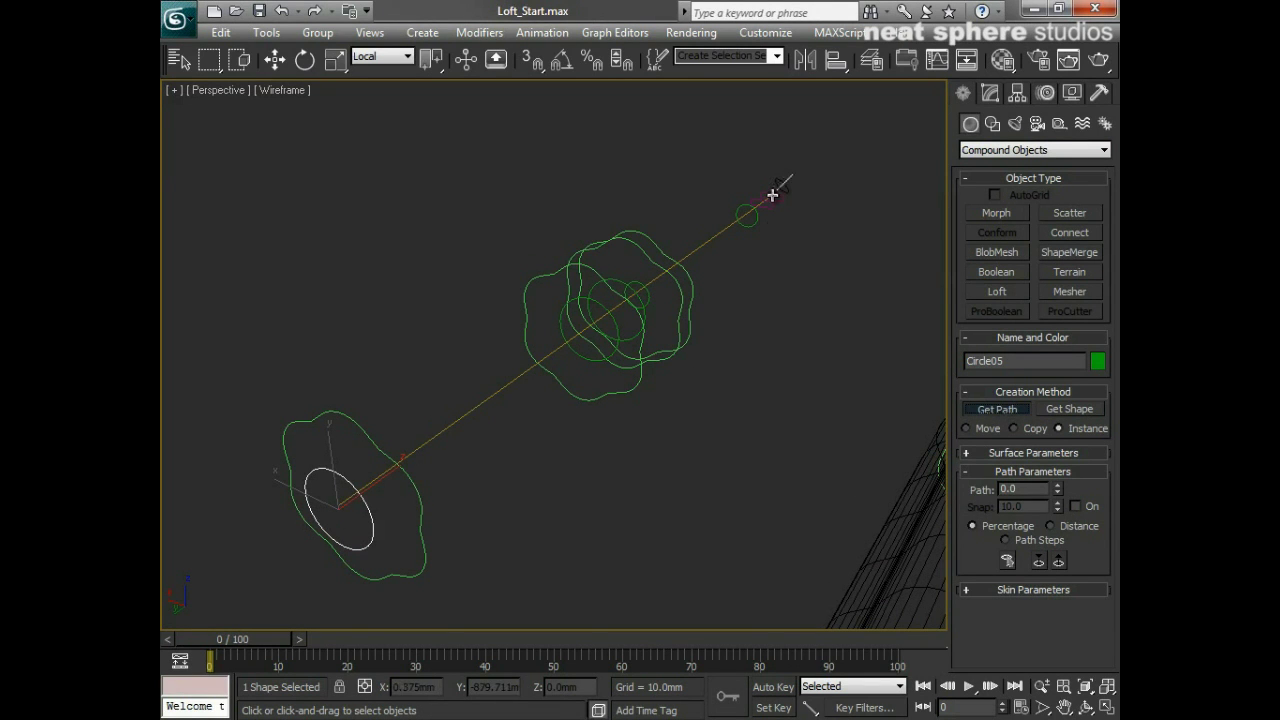
pyautogui.click(487, 400)
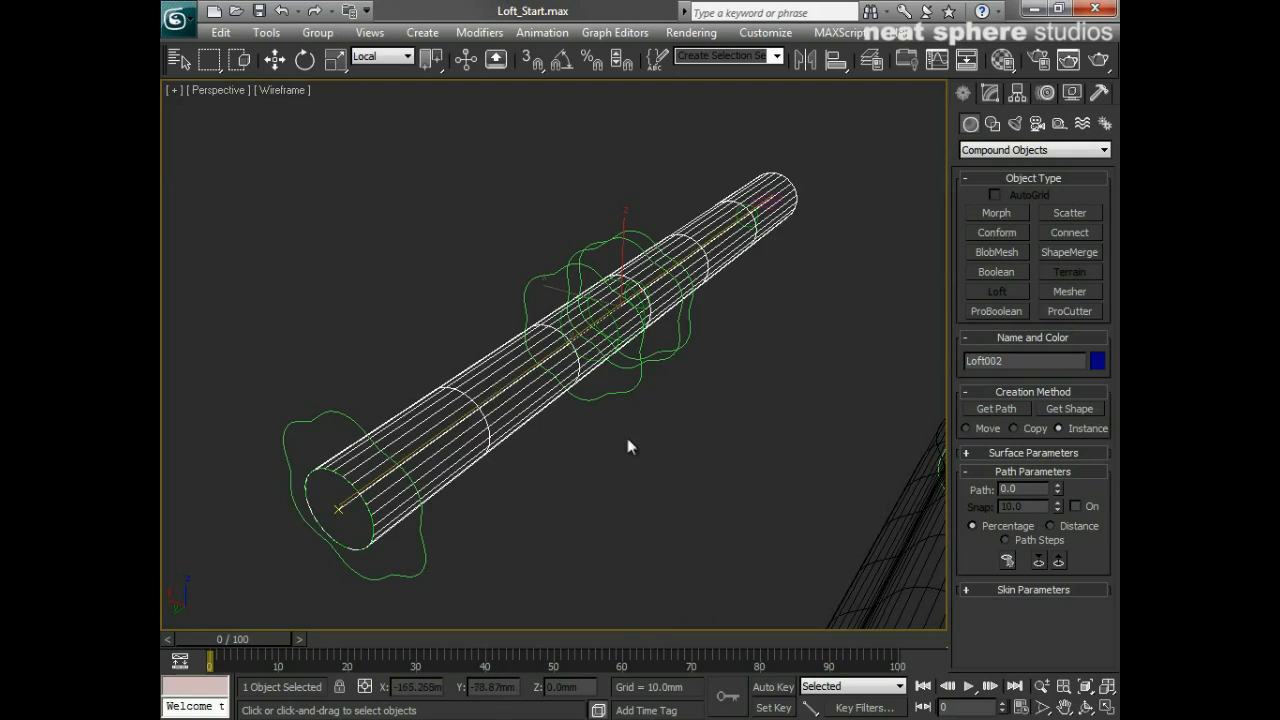
# Show the viewport in smooth shading without edged faces and review the new loft from its side and starting end
pyautogui.keyDown('alt'); pyautogui.moveTo(649, 451); pyautogui.dragTo(324, 306, button='middle'); pyautogui.keyUp('alt')
pyautogui.moveTo(518, 527); pyautogui.dragTo(456, 396, button='middle')
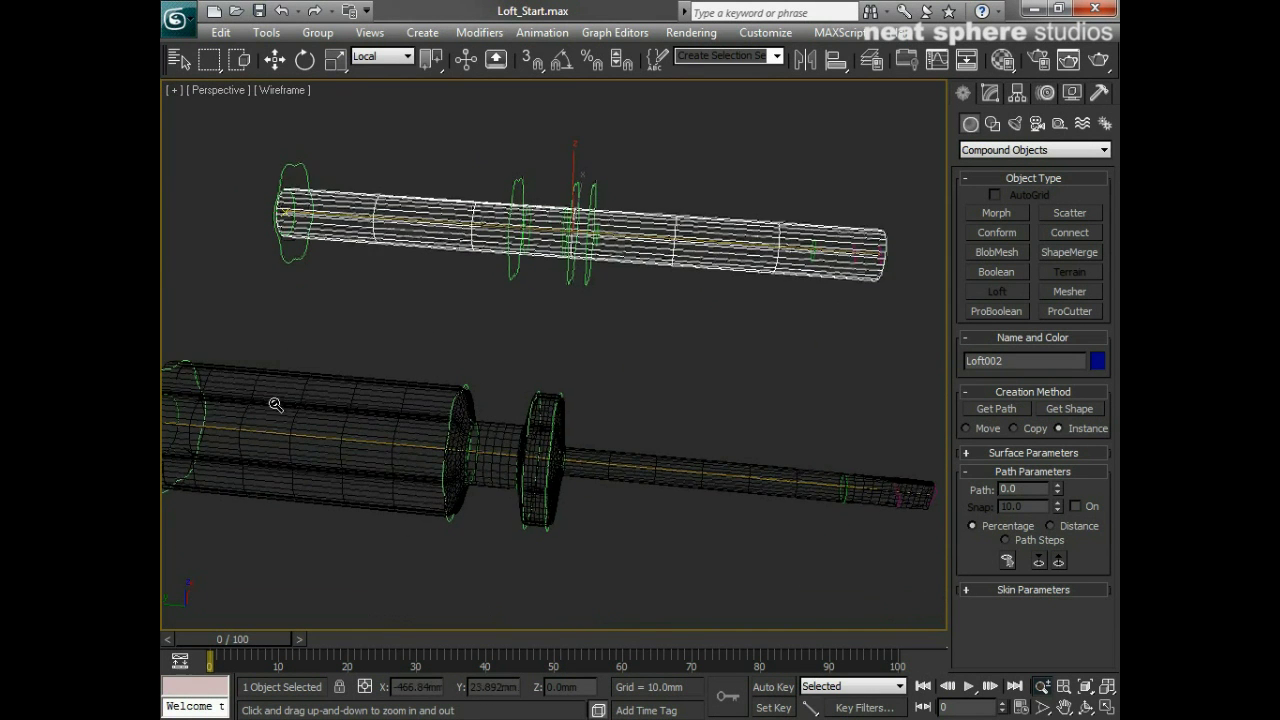
pyautogui.moveTo(589, 355); pyautogui.dragTo(486, 533, button='middle')
pyautogui.moveTo(486, 533); pyautogui.dragTo(489, 470)
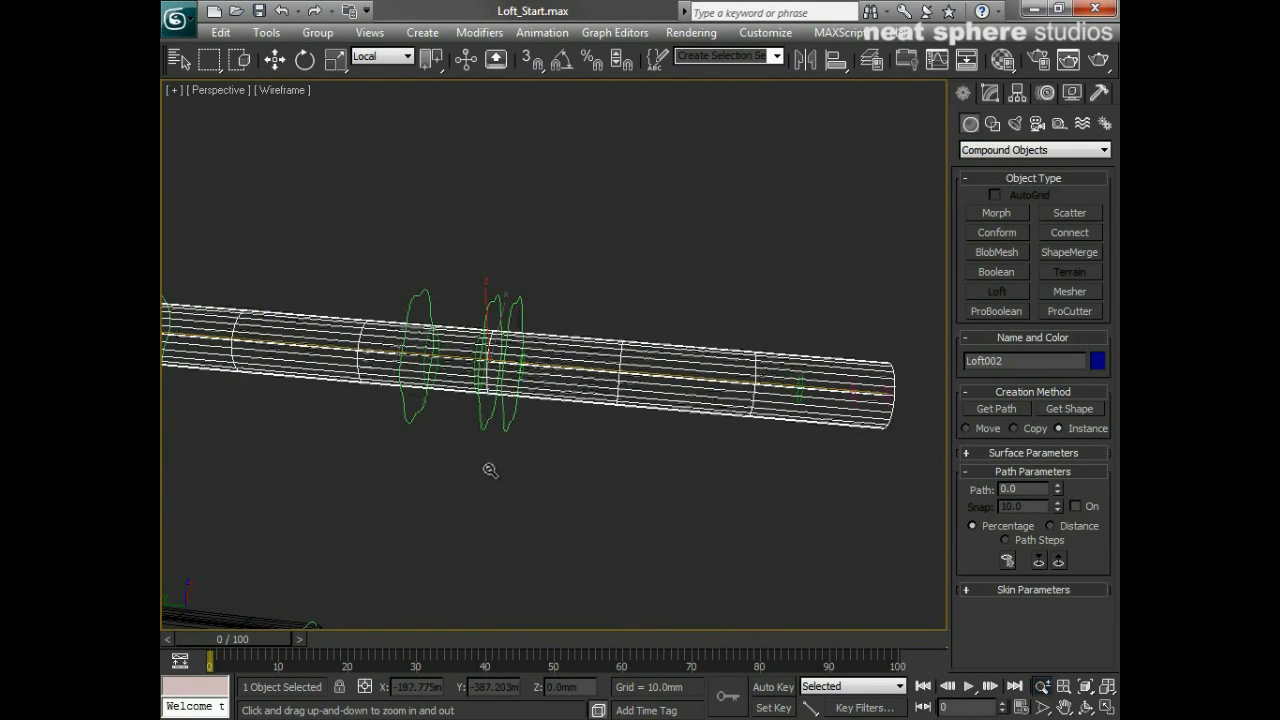
pyautogui.press('F3')
pyautogui.press('F4')
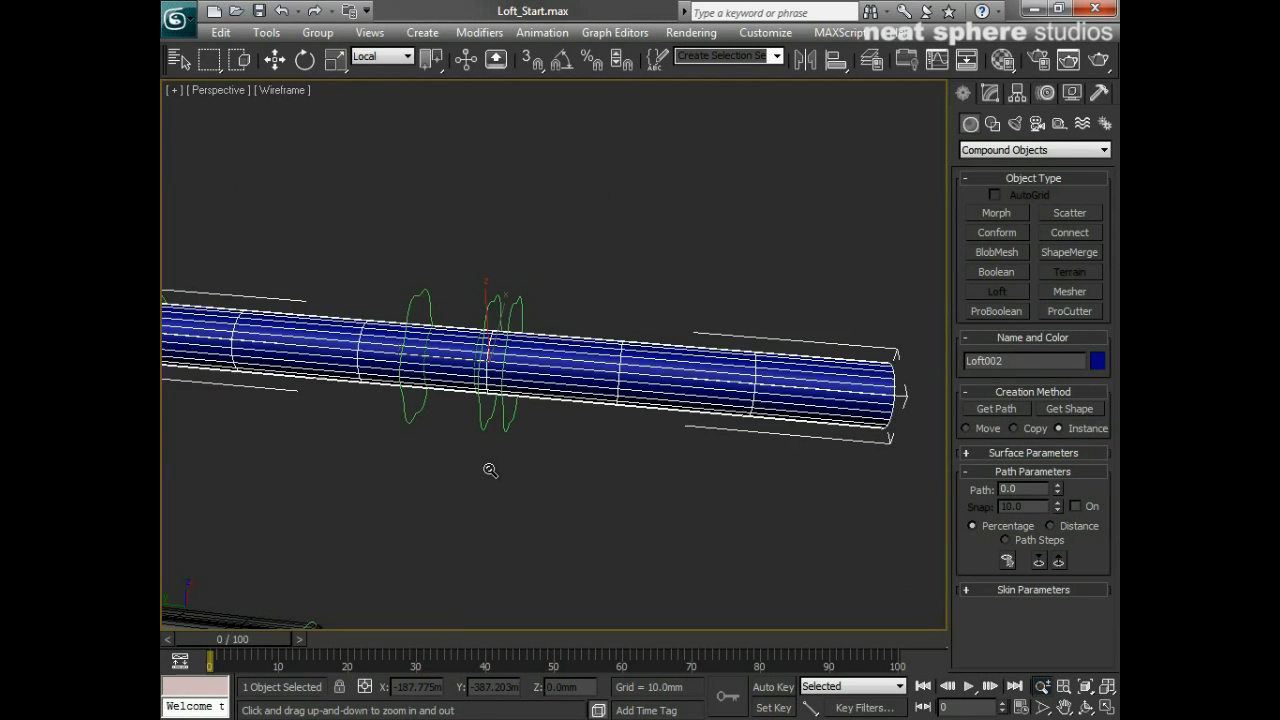
pyautogui.press('F4')
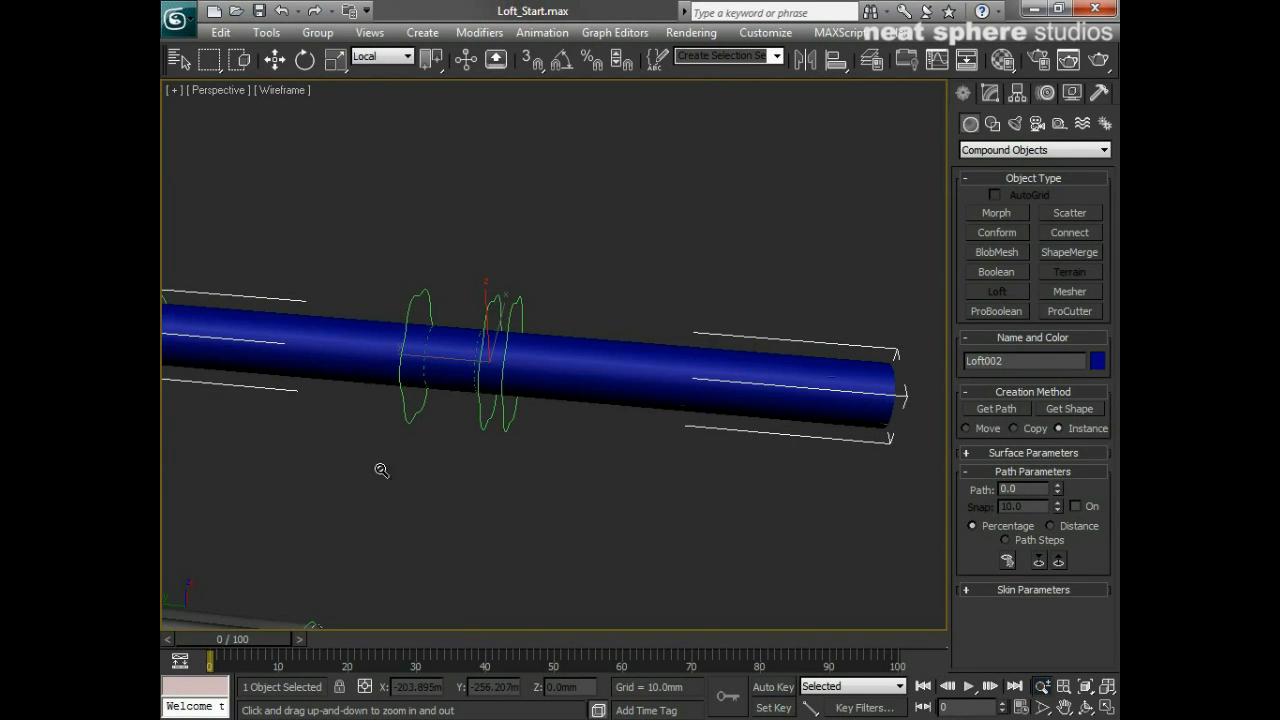
pyautogui.moveTo(380, 469)
pyautogui.keyDown('alt'); pyautogui.mouseDown(button='middle')
pyautogui.moveTo(491, 466)
pyautogui.moveTo(464, 401)
pyautogui.moveTo(466, 429)
pyautogui.moveTo(540, 400)
pyautogui.mouseUp(button='middle'); pyautogui.keyUp('alt')
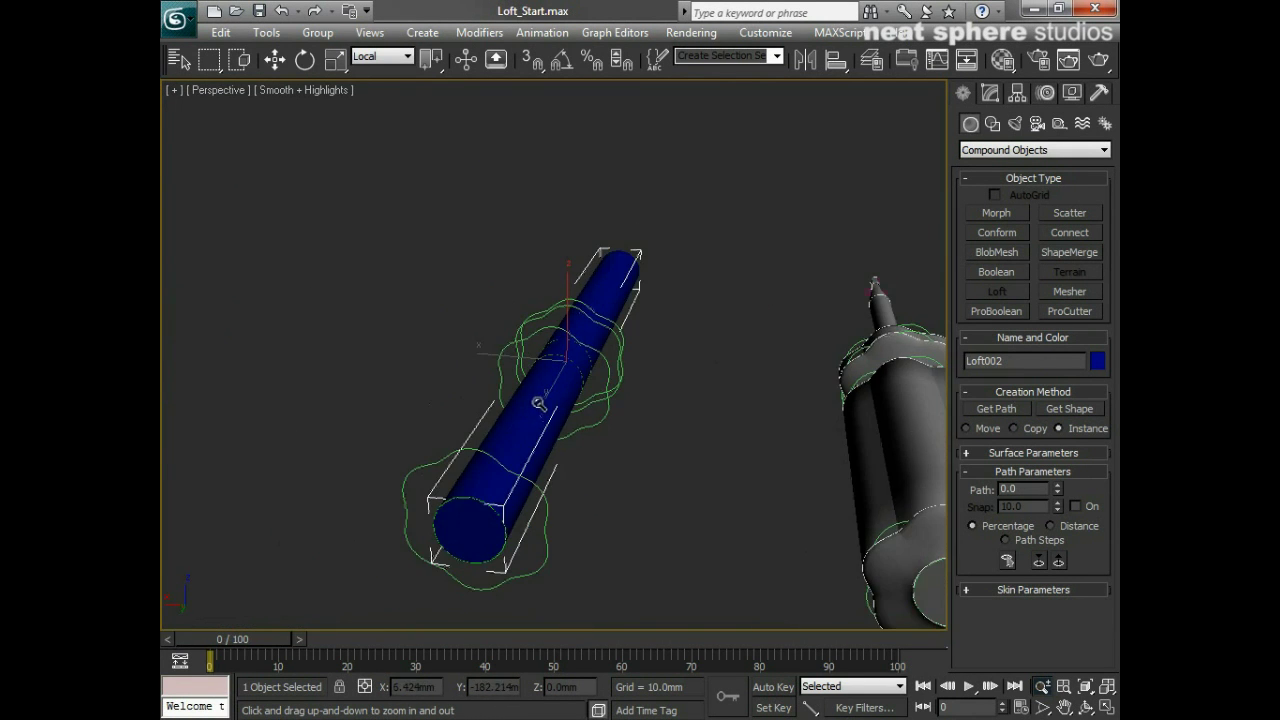
# Show the handle end of the new loft from the top in wireframe, with its profile lines in view
pyautogui.keyDown('alt'); pyautogui.moveTo(651, 567); pyautogui.dragTo(662, 414, button='middle'); pyautogui.keyUp('alt')
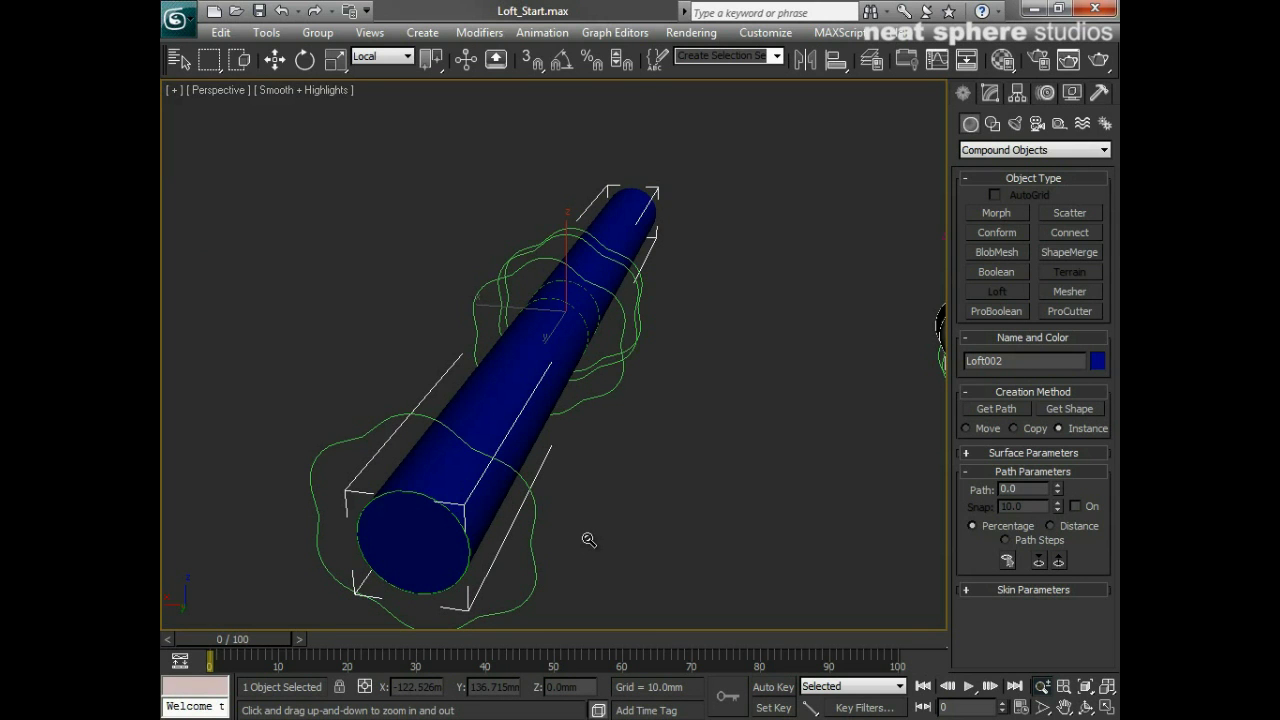
pyautogui.press('t')
pyautogui.moveTo(580, 206); pyautogui.dragTo(574, 284)
pyautogui.press('F3')
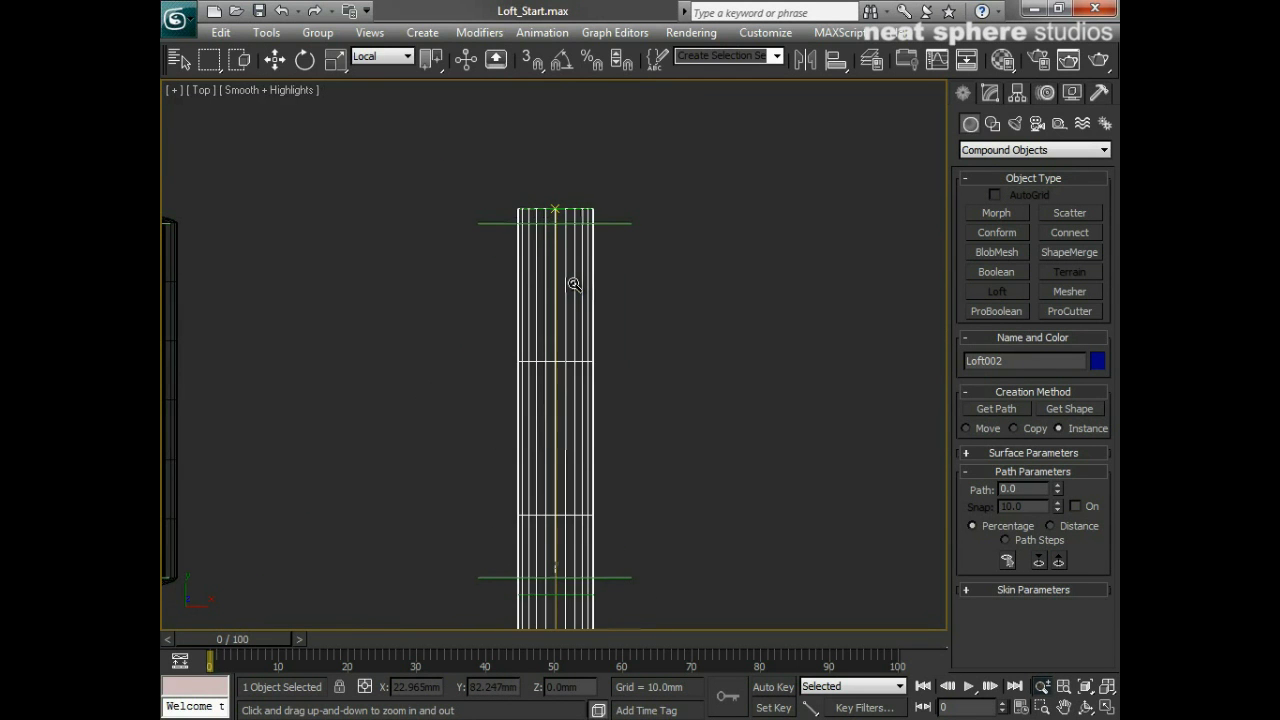
pyautogui.moveTo(661, 261); pyautogui.dragTo(605, 383, button='middle')
pyautogui.moveTo(575, 377); pyautogui.dragTo(573, 265)
pyautogui.moveTo(448, 296); pyautogui.dragTo(555, 298, button='middle')
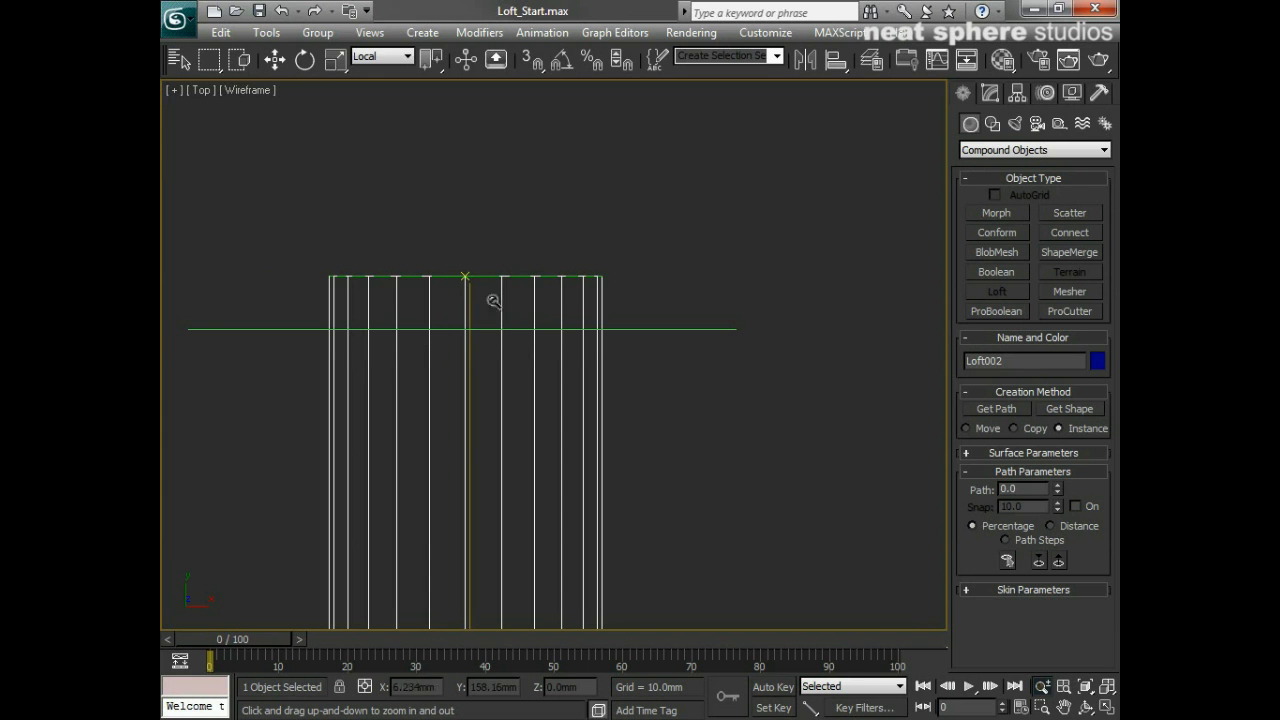
pyautogui.moveTo(589, 219); pyautogui.dragTo(569, 357)
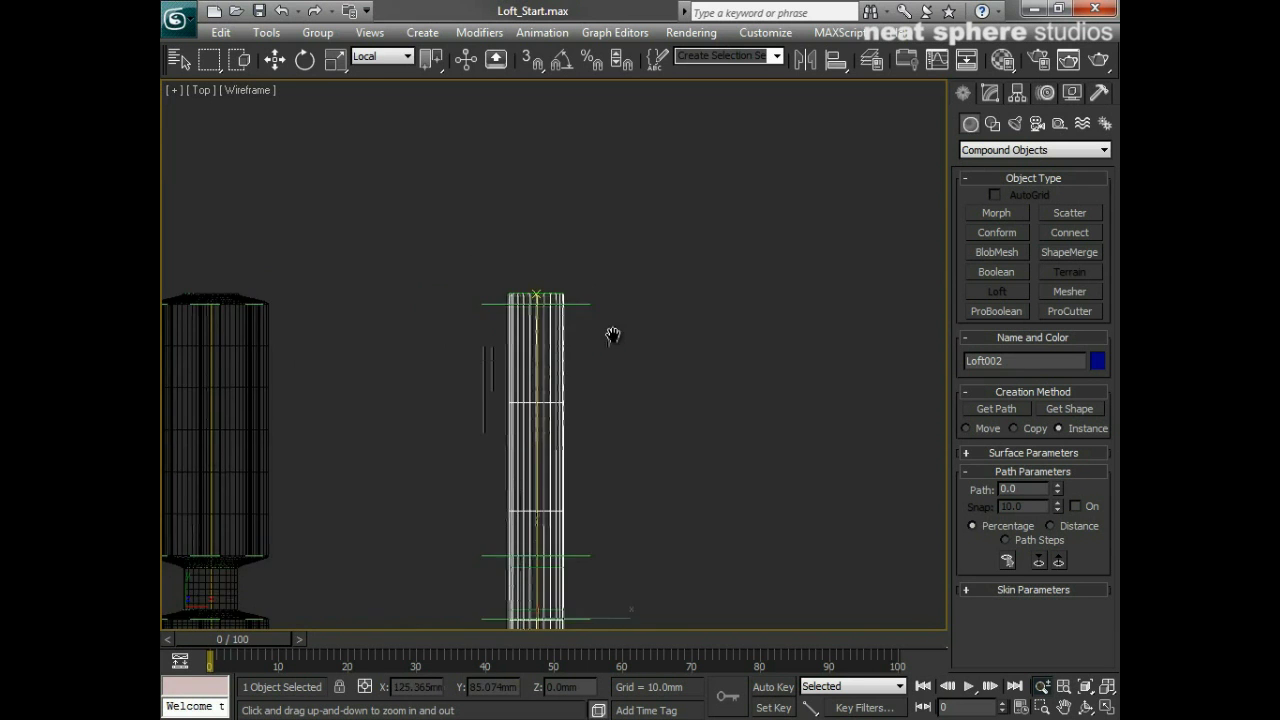
pyautogui.moveTo(609, 334); pyautogui.dragTo(648, 303, button='middle')
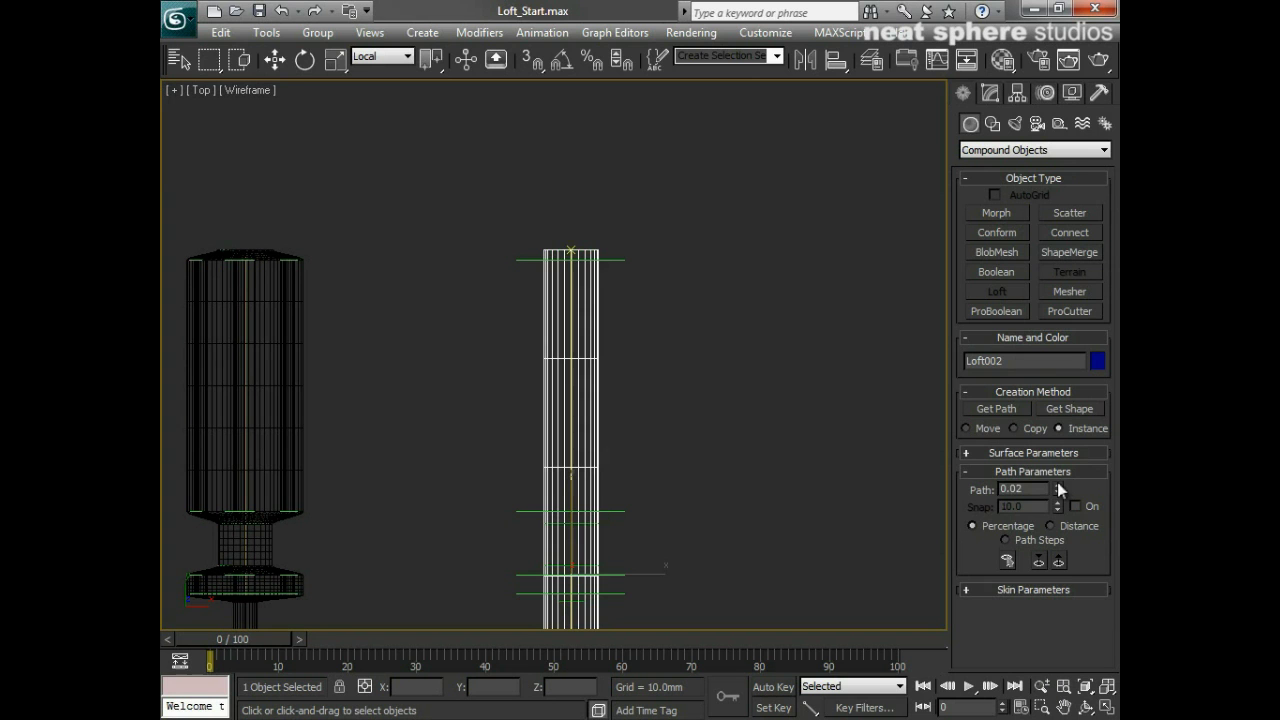
# Set the loft's path position to 1.57 percent and get the star next to the handle's starting end as its shape
pyautogui.moveTo(1057, 483); pyautogui.dragTo(1052, 425)
pyautogui.moveTo(1050, 377); pyautogui.dragTo(1050, 350)
pyautogui.moveTo(647, 329); pyautogui.dragTo(564, 432, button='middle')
pyautogui.moveTo(526, 537); pyautogui.dragTo(661, 316, button='middle')
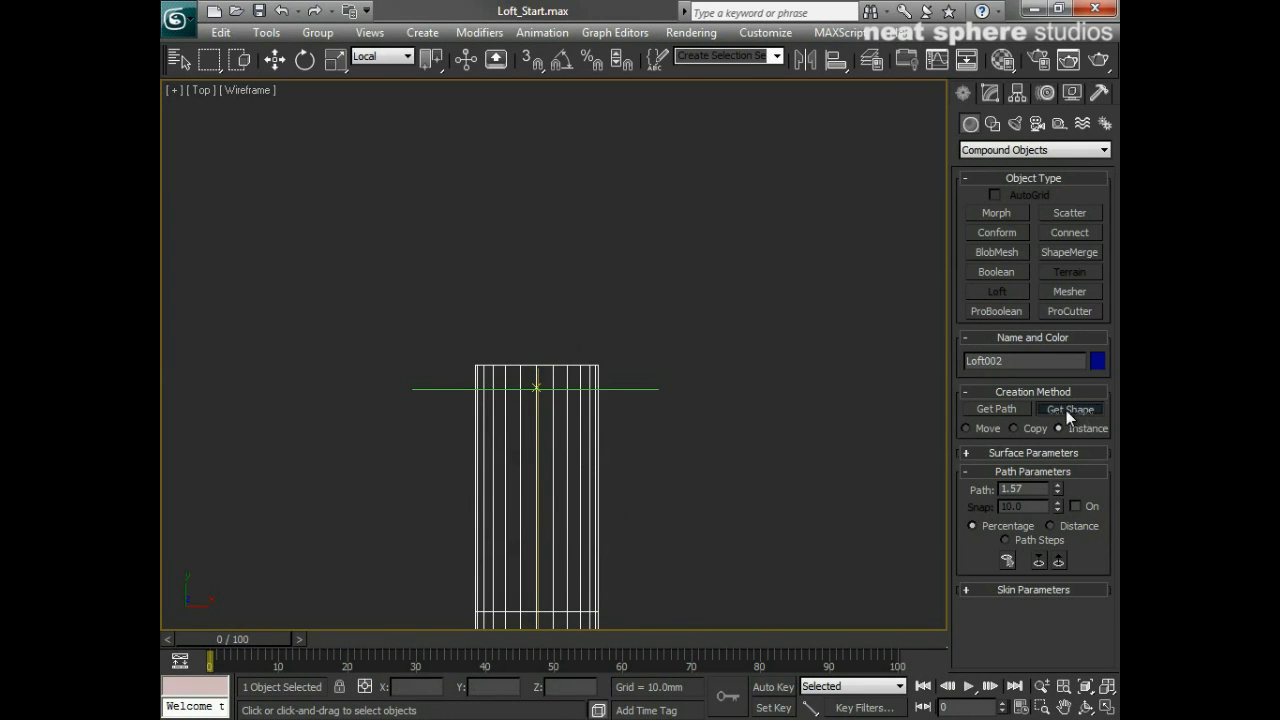
pyautogui.click(655, 388)
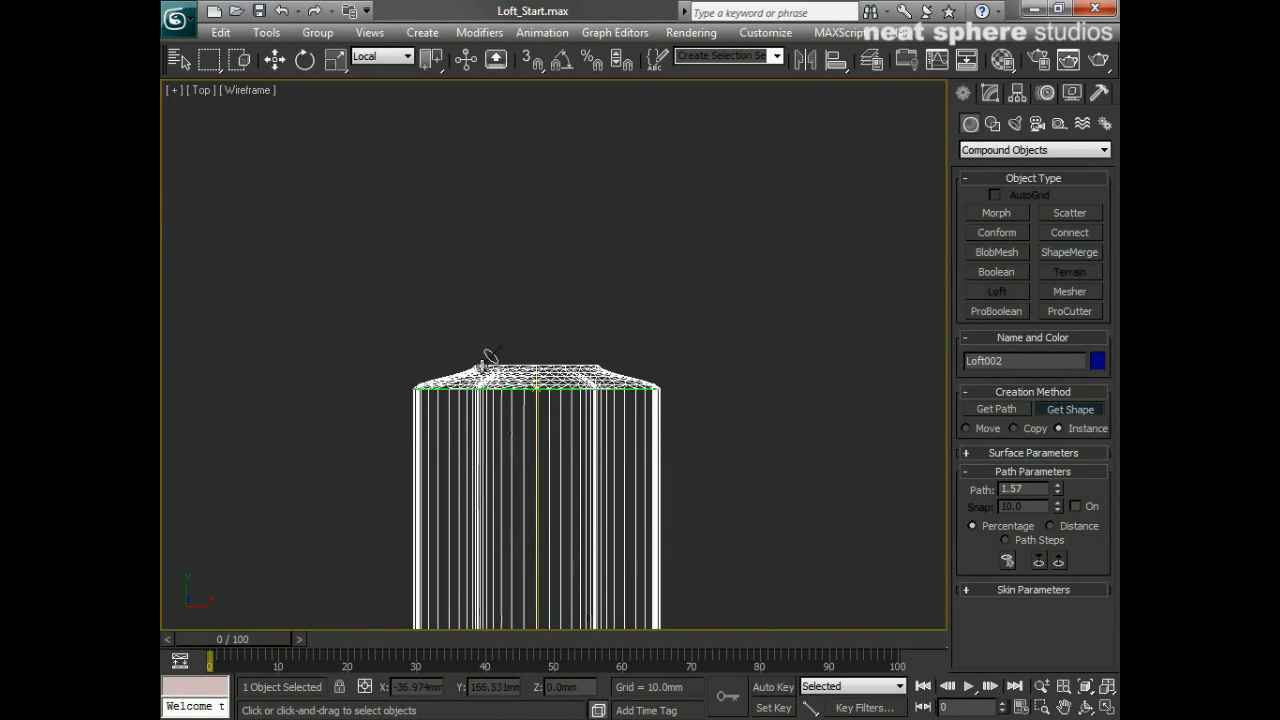
# Set the path position to 40.098 percent and get the star at the far end of the handle as the shape there
pyautogui.hotkey('alt', 'z')
pyautogui.moveTo(566, 251)
pyautogui.mouseDown()
pyautogui.moveTo(563, 280)
pyautogui.moveTo(570, 240)
pyautogui.mouseUp()
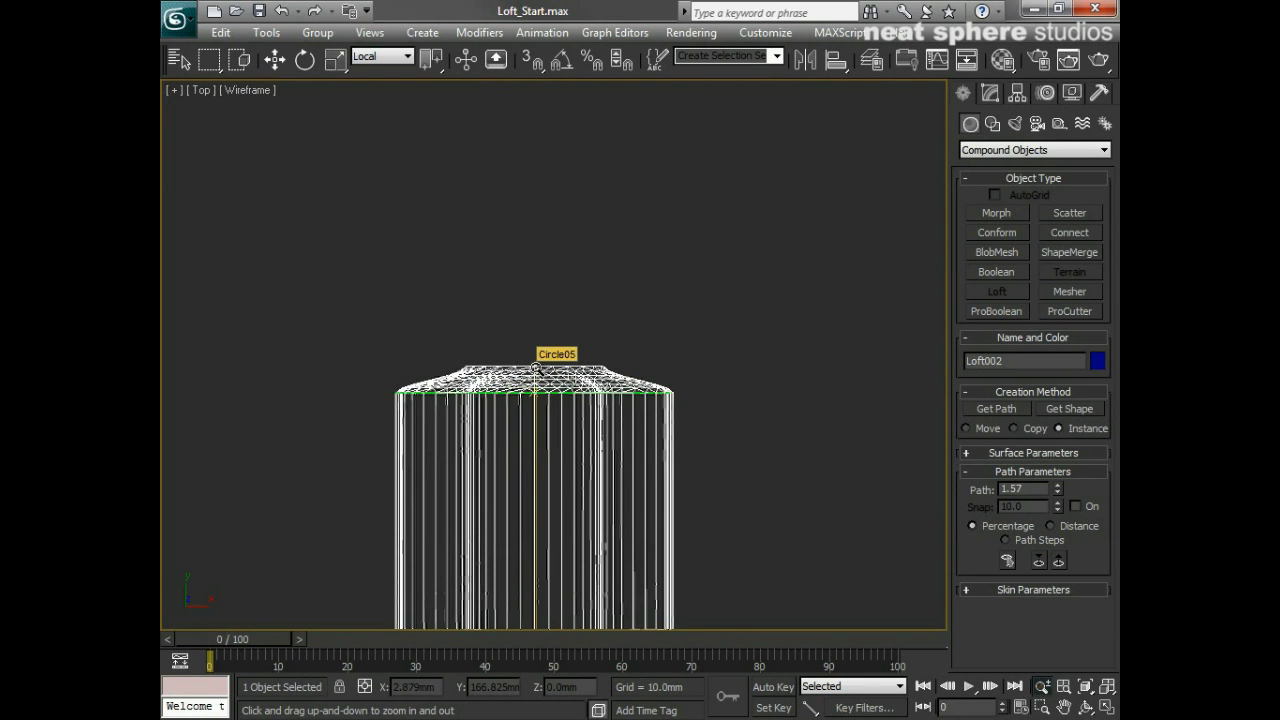
pyautogui.moveTo(559, 397); pyautogui.dragTo(514, 362)
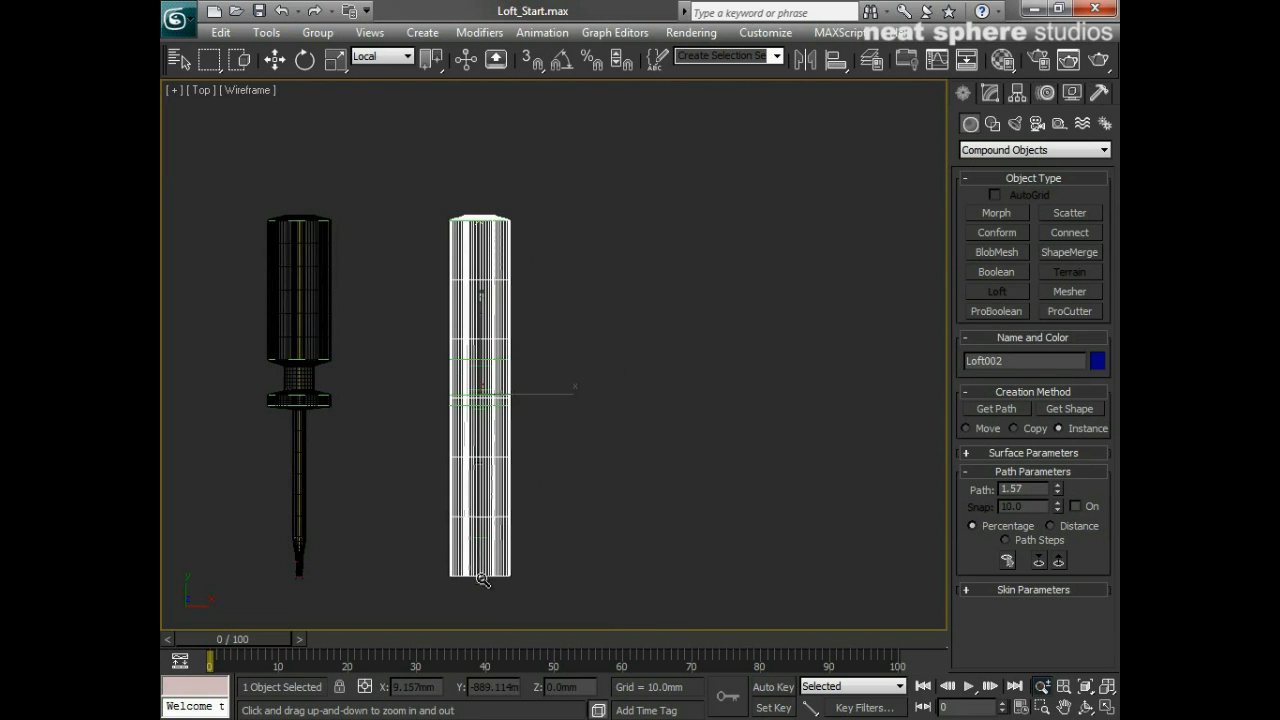
pyautogui.moveTo(505, 374); pyautogui.dragTo(529, 514, button='middle')
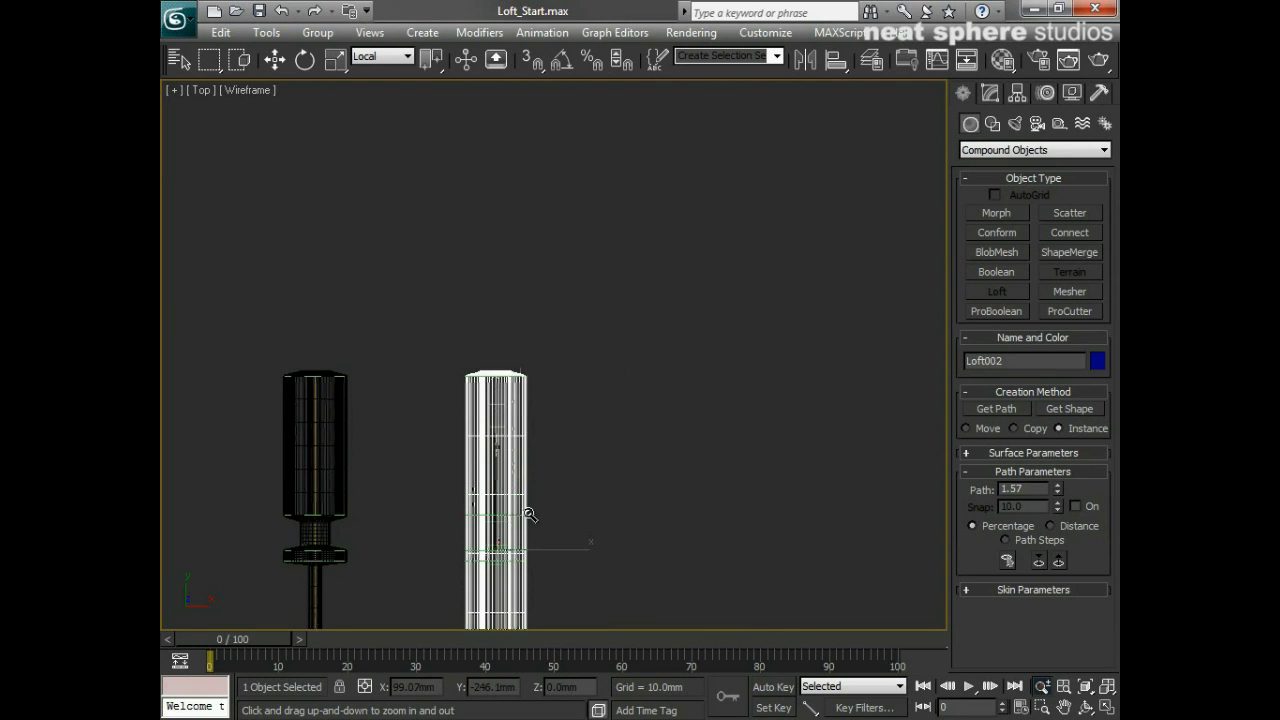
pyautogui.moveTo(529, 514); pyautogui.dragTo(554, 457)
pyautogui.moveTo(569, 514); pyautogui.dragTo(634, 309, button='middle')
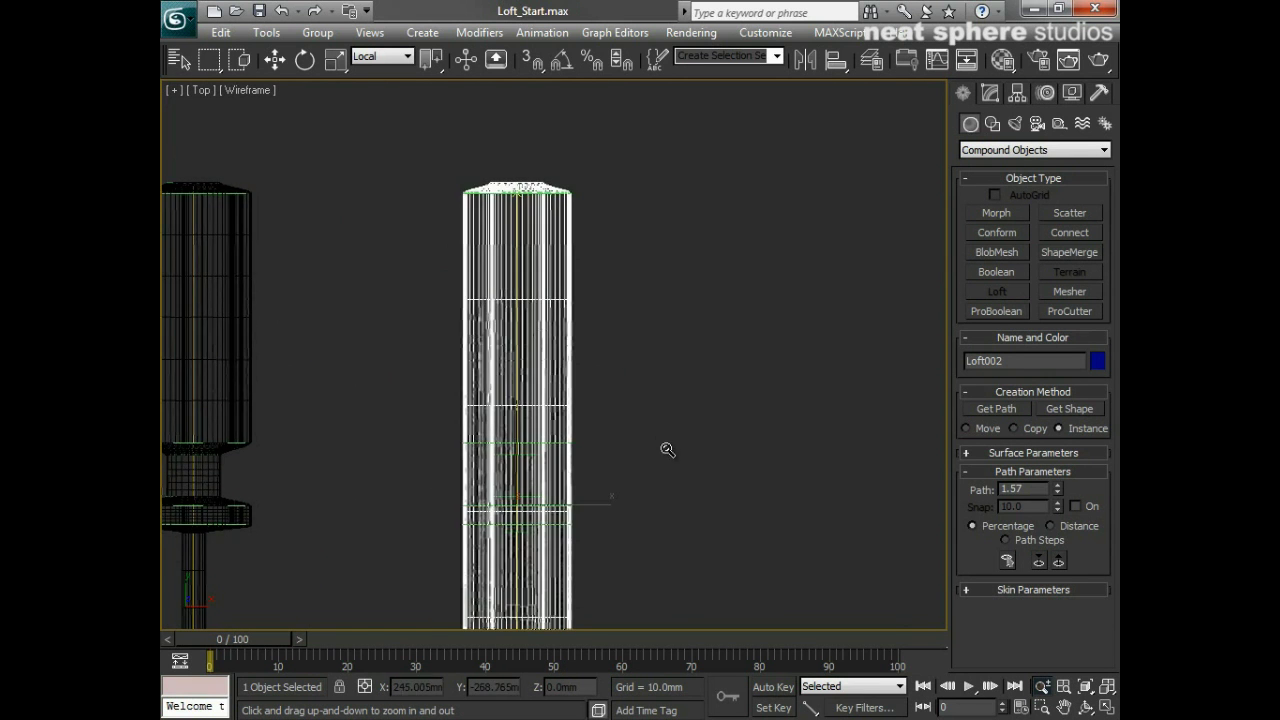
pyautogui.moveTo(667, 450); pyautogui.dragTo(669, 437)
pyautogui.moveTo(1055, 488)
pyautogui.mouseDown()
pyautogui.moveTo(1026, 388)
pyautogui.moveTo(1034, 60)
pyautogui.moveTo(1056, 705)
pyautogui.moveTo(1109, 396)
pyautogui.moveTo(1069, 209)
pyautogui.moveTo(968, 531)
pyautogui.moveTo(950, 260)
pyautogui.moveTo(919, 131)
pyautogui.mouseUp()
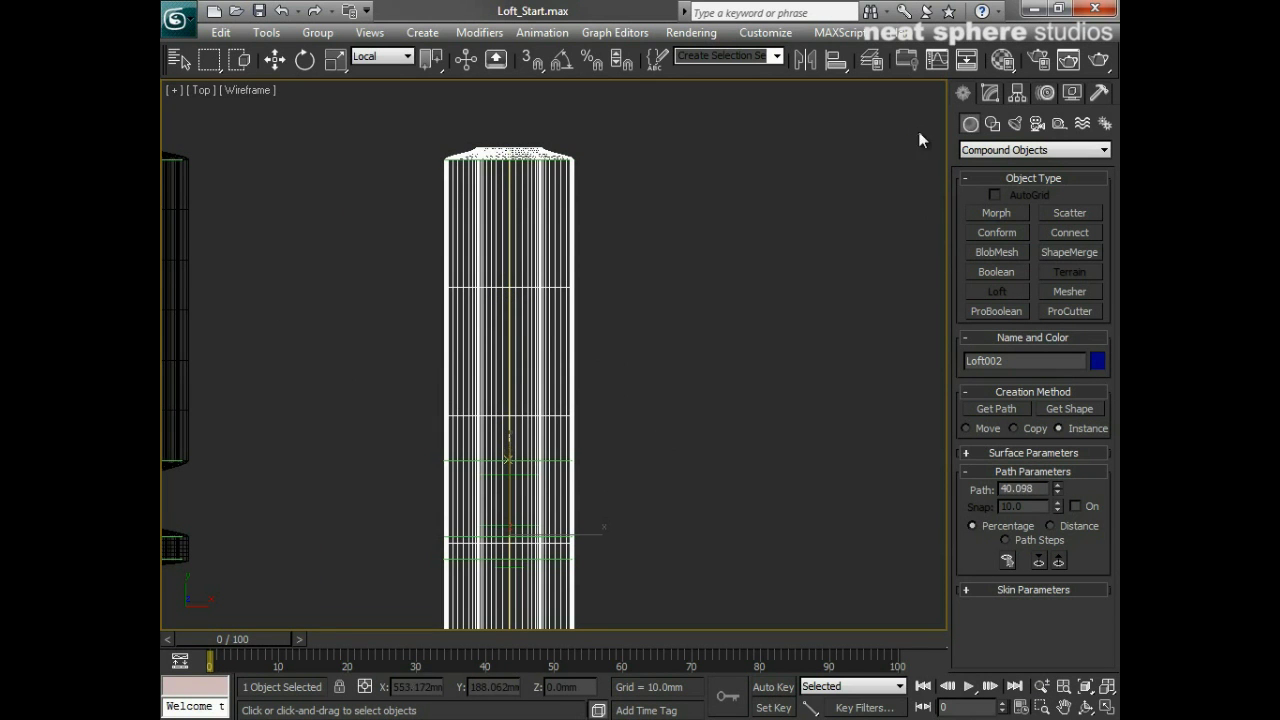
pyautogui.click(1056, 413)
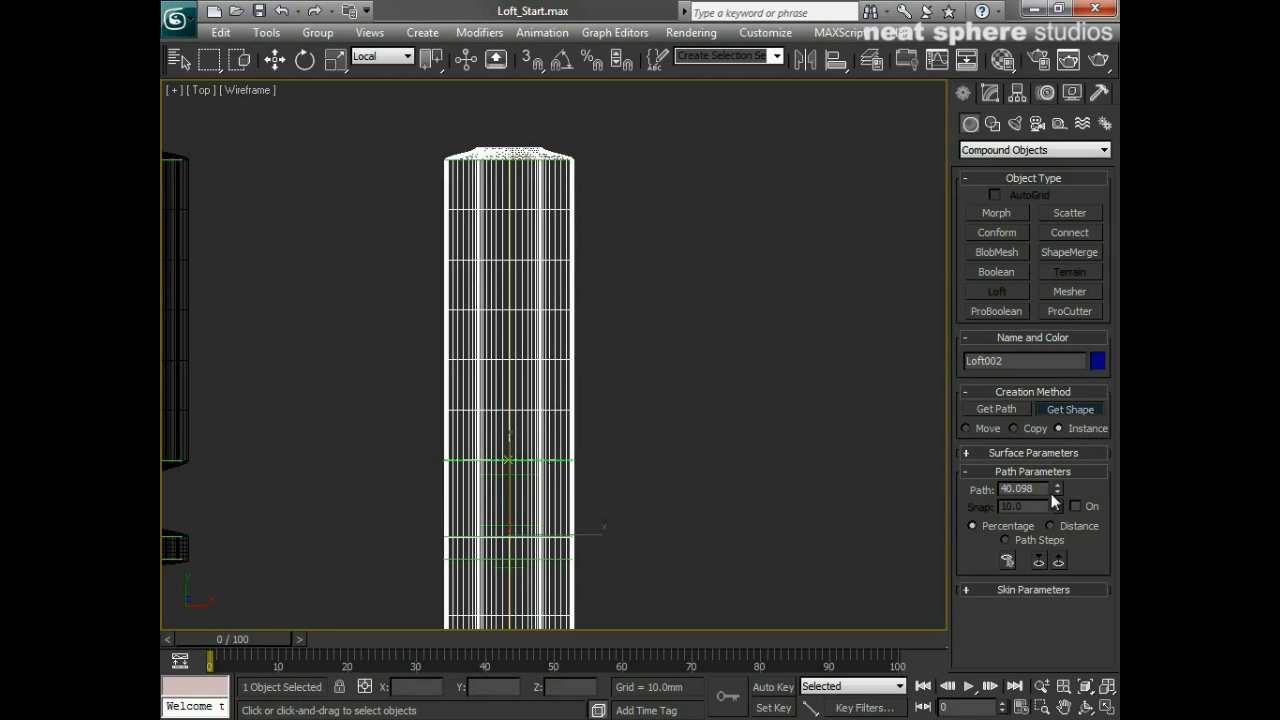
# Set the path position to 42.047 percent and get the small circle just past the handle's second star as the shape
pyautogui.moveTo(1056, 491); pyautogui.dragTo(1050, 478)
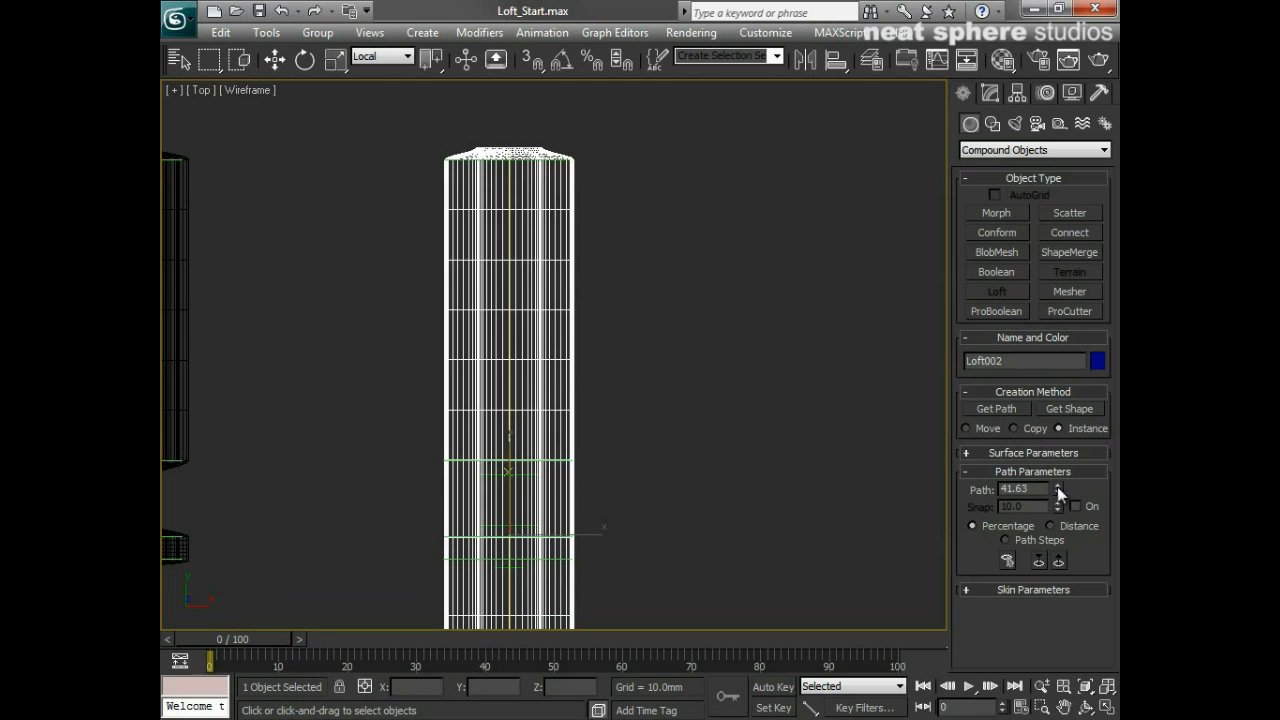
pyautogui.click(1066, 409)
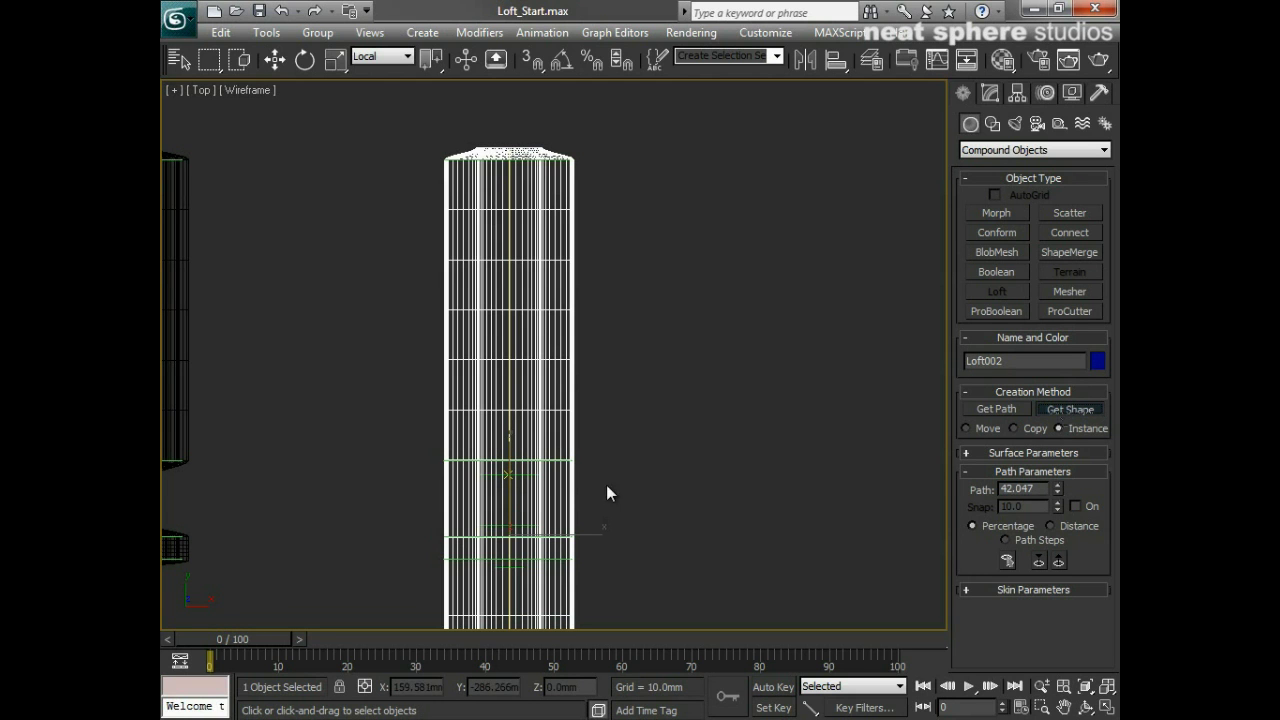
pyautogui.click(520, 472)
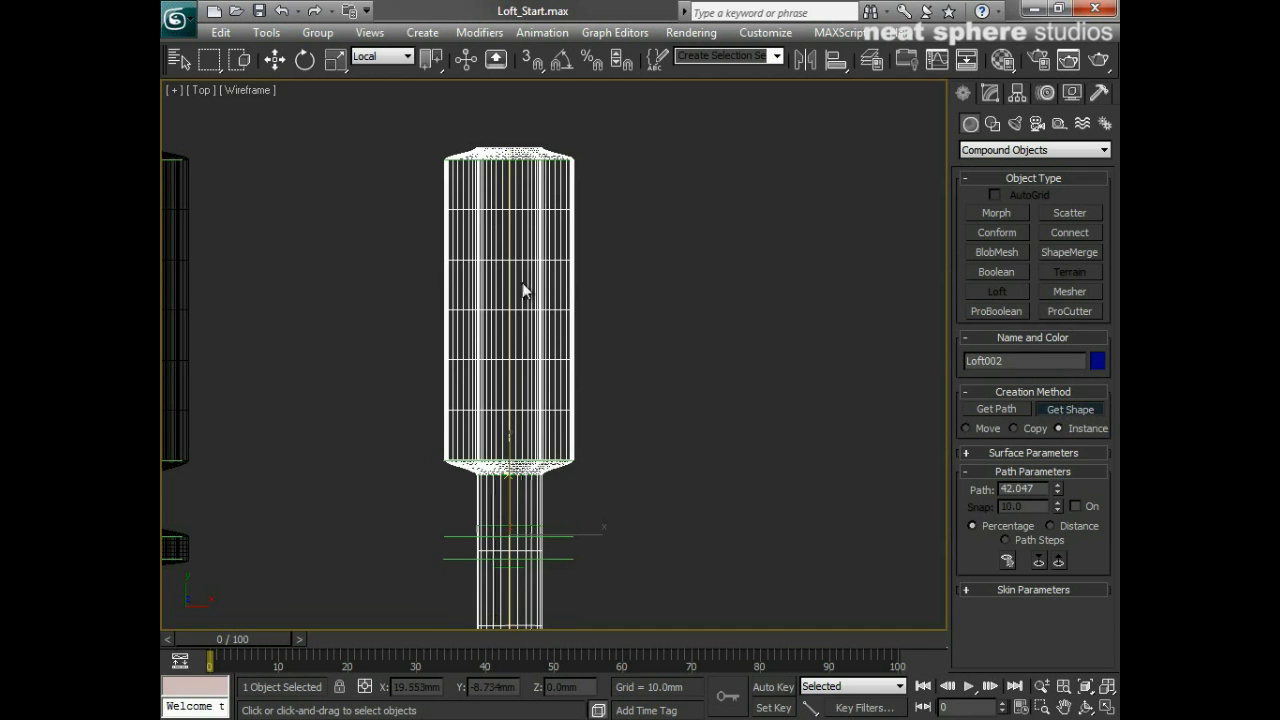
# Set the path position to 48.65 percent and get the circle at the end of the narrow neck as the shape
pyautogui.moveTo(642, 465); pyautogui.dragTo(639, 394, button='middle')
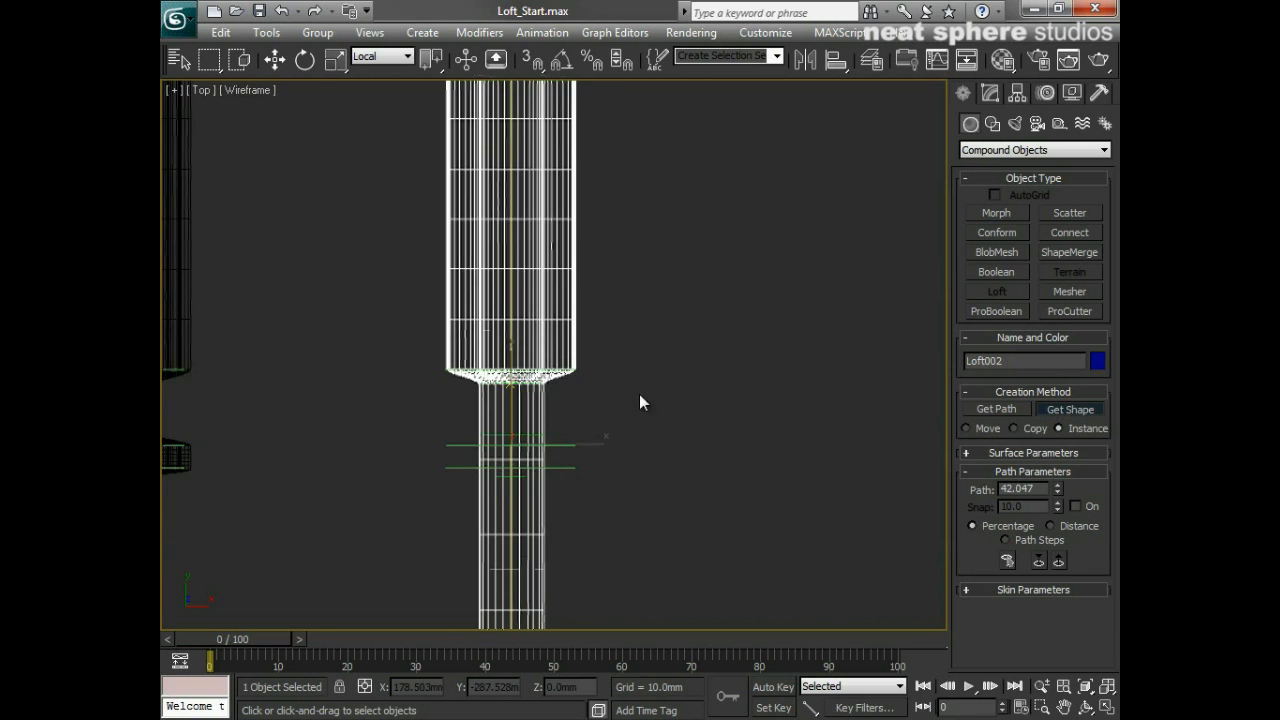
pyautogui.hotkey('alt', 'z')
pyautogui.moveTo(663, 489); pyautogui.dragTo(669, 438)
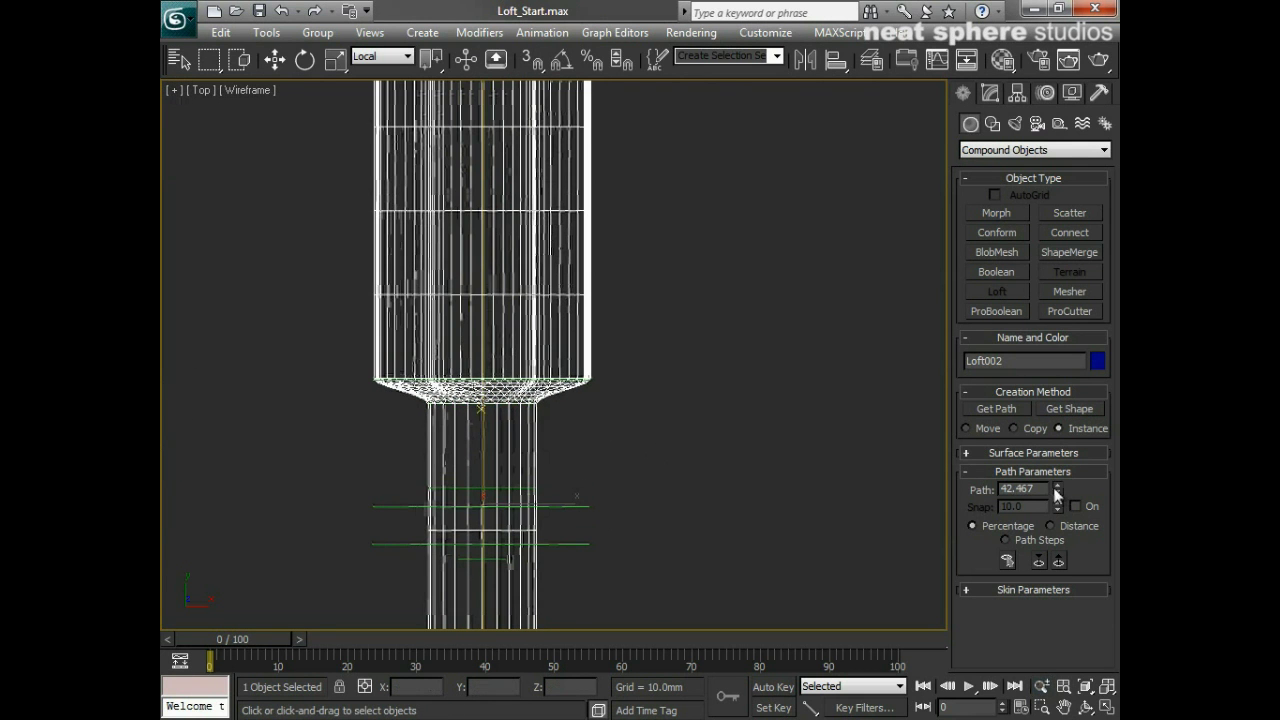
pyautogui.moveTo(1055, 488); pyautogui.dragTo(1045, 479)
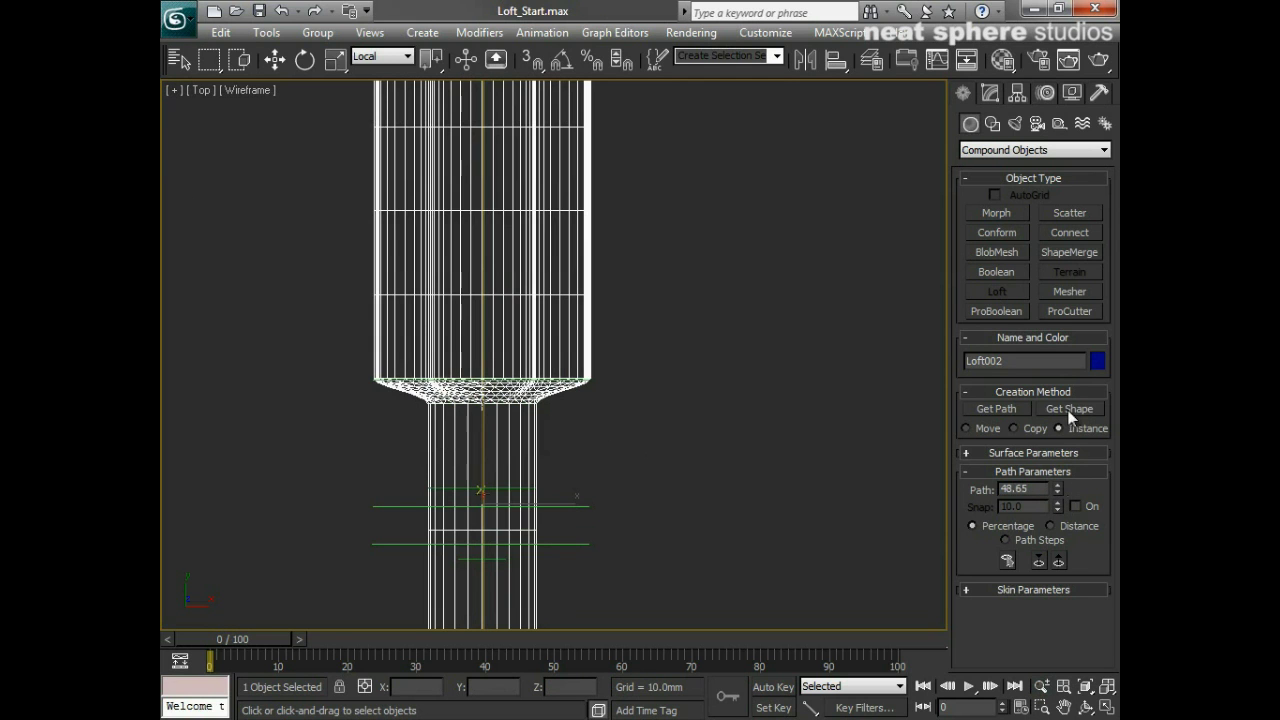
pyautogui.click(513, 484)
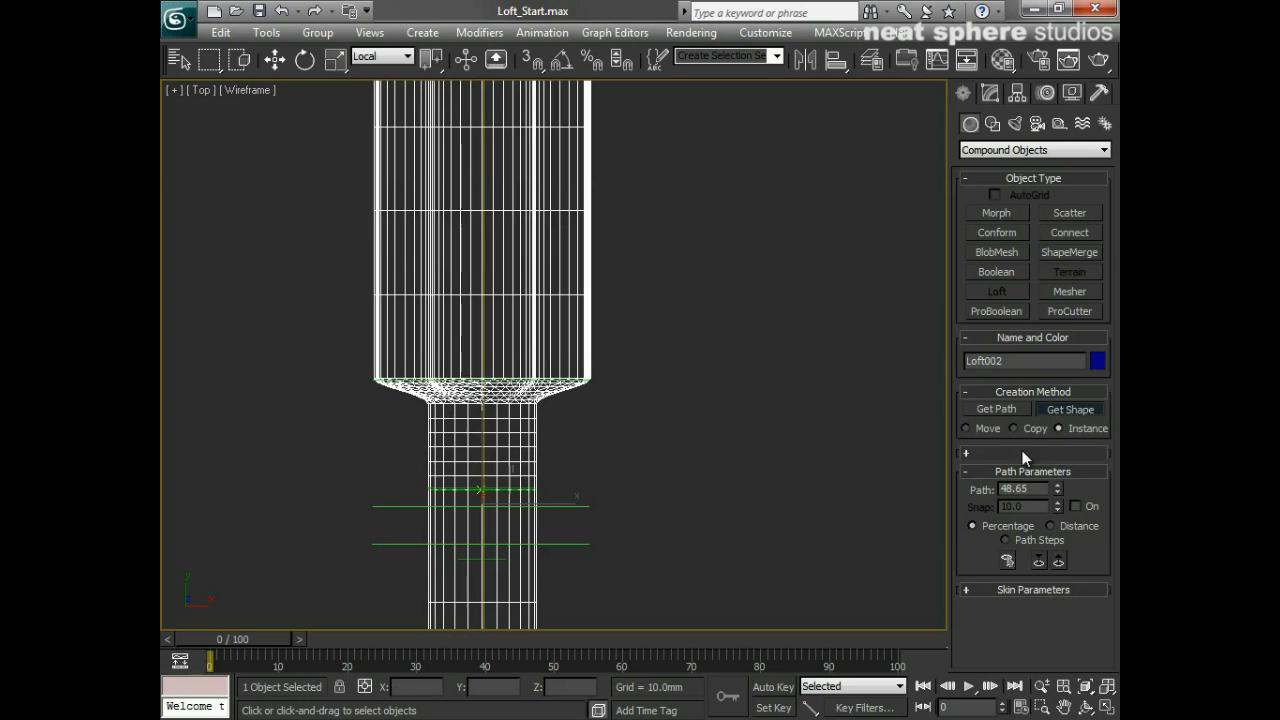
# Form the collar below the neck by getting its two star profiles at path positions 50.125 and 52.681 percent
pyautogui.click(1056, 484)
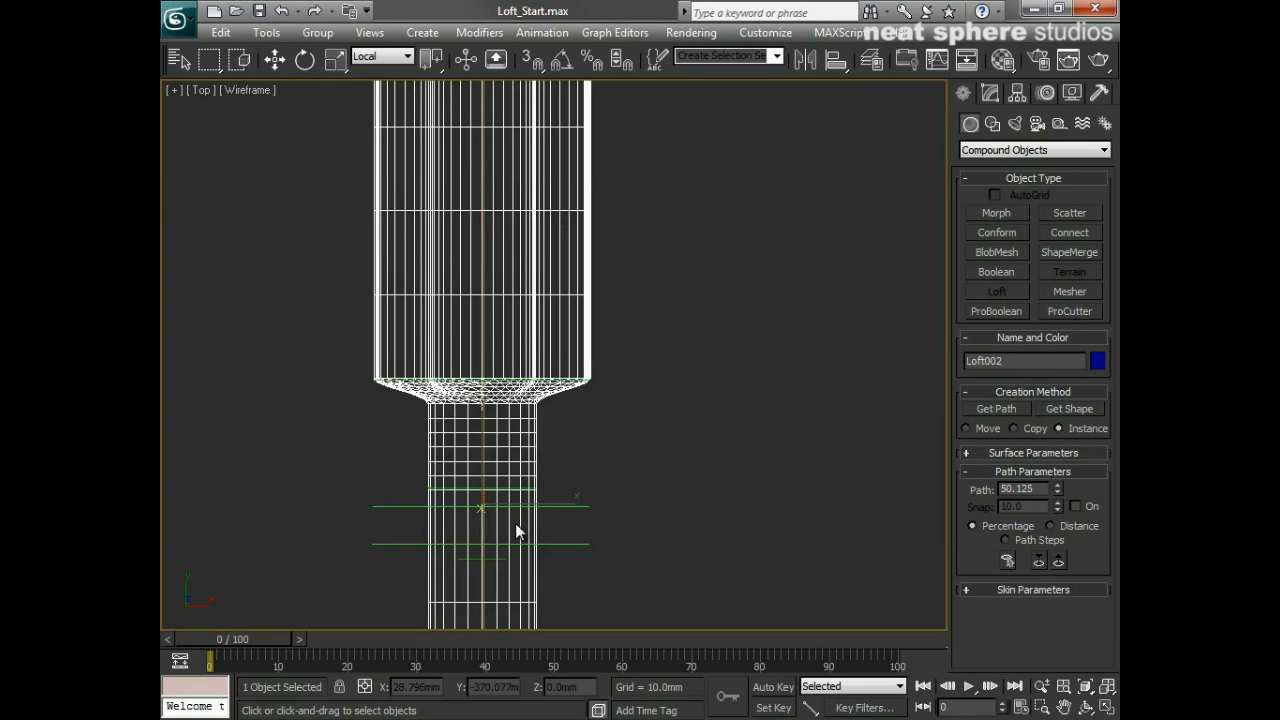
pyautogui.click(1060, 409)
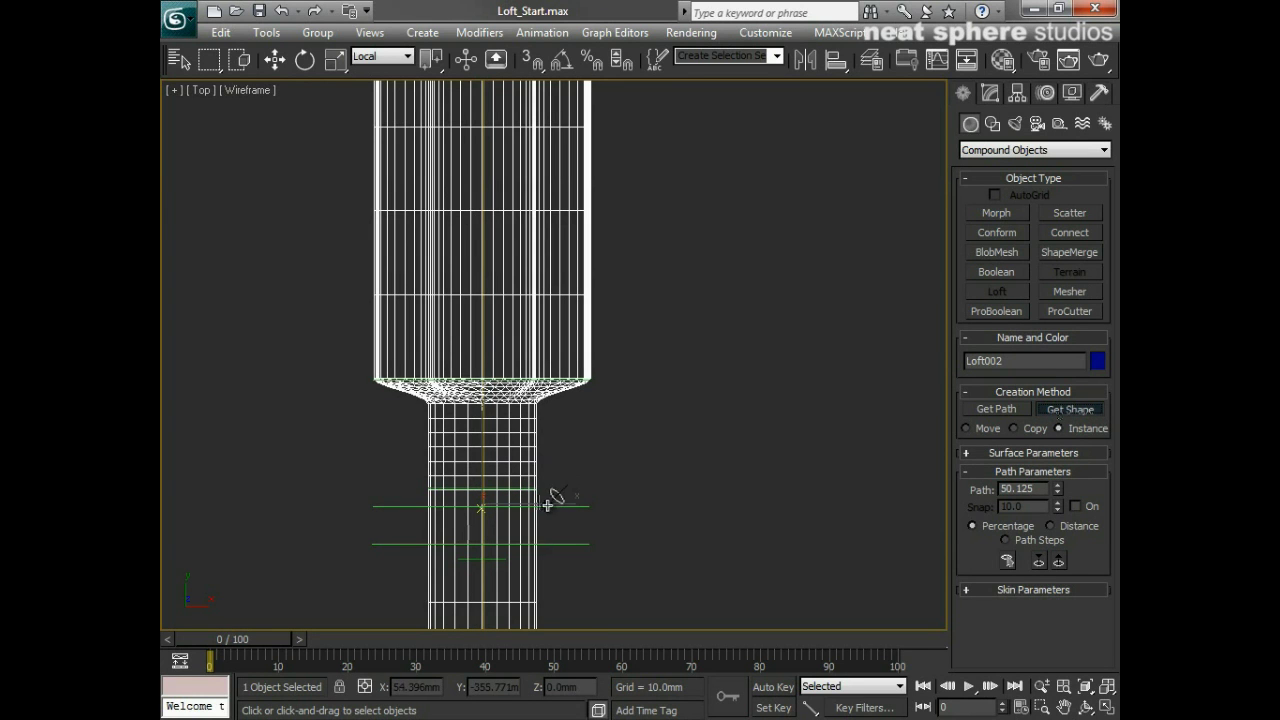
pyautogui.click(551, 498)
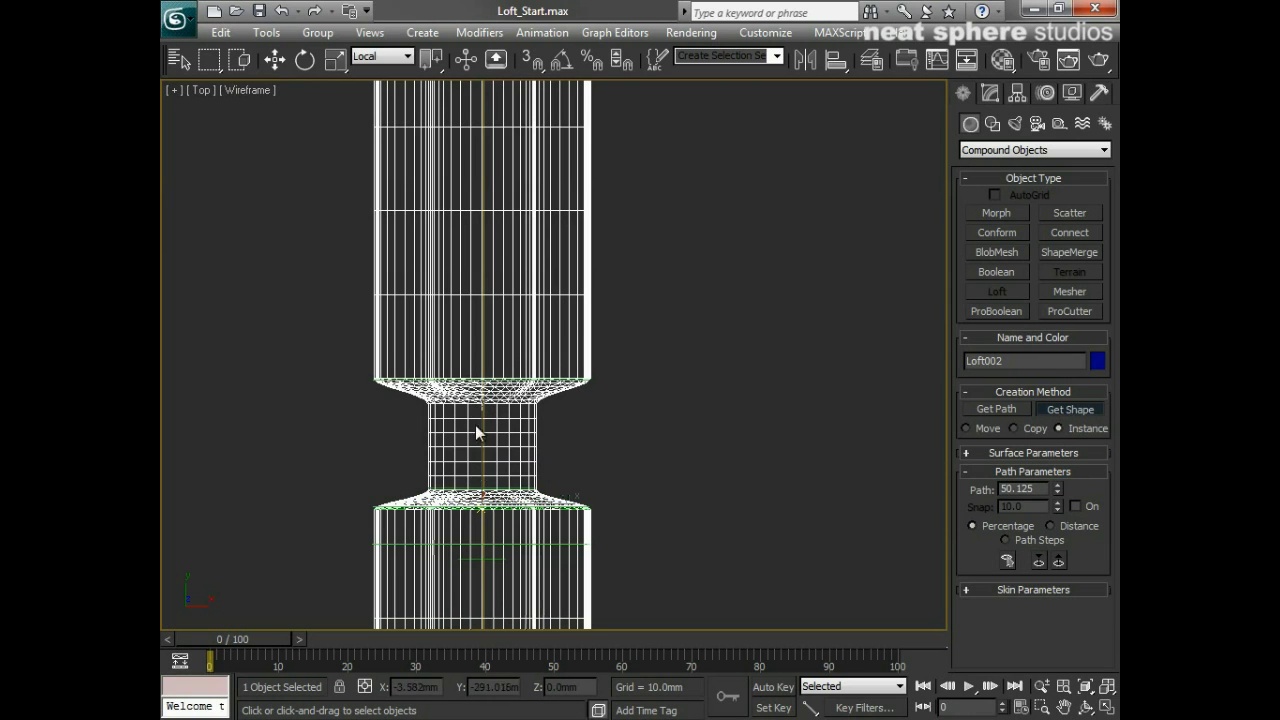
pyautogui.click(1058, 484)
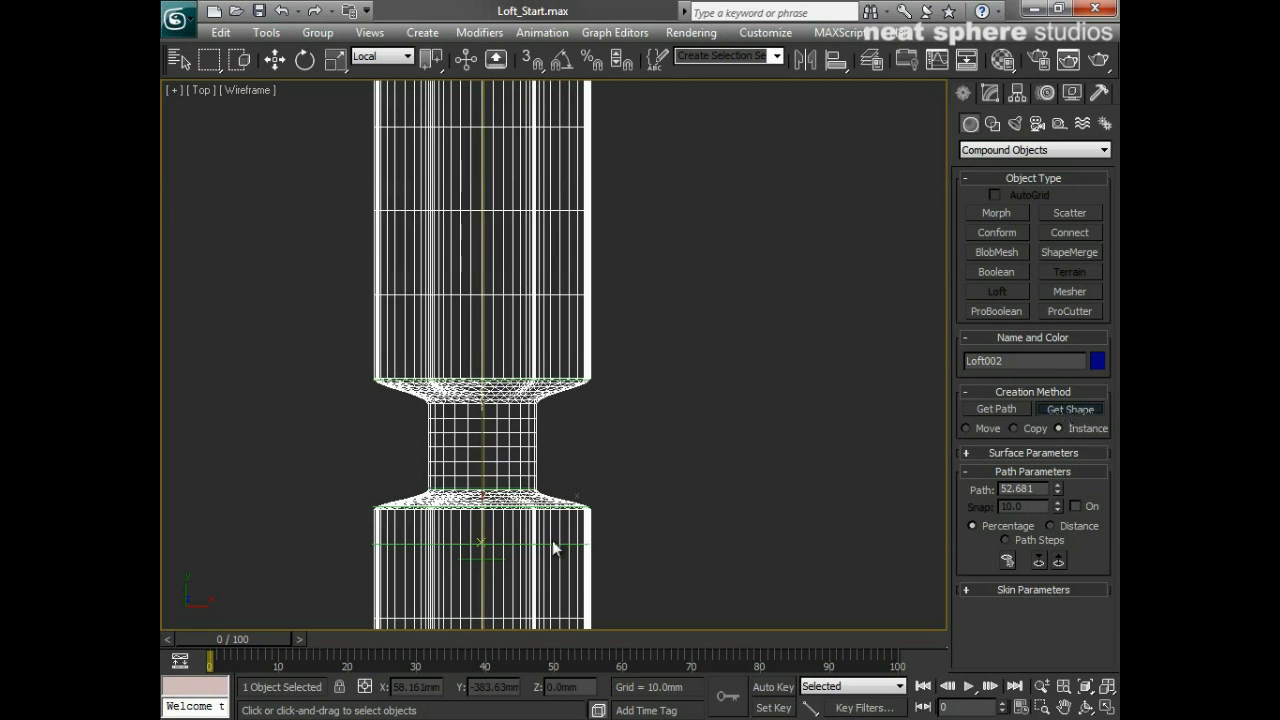
pyautogui.moveTo(668, 583); pyautogui.dragTo(707, 491, button='middle')
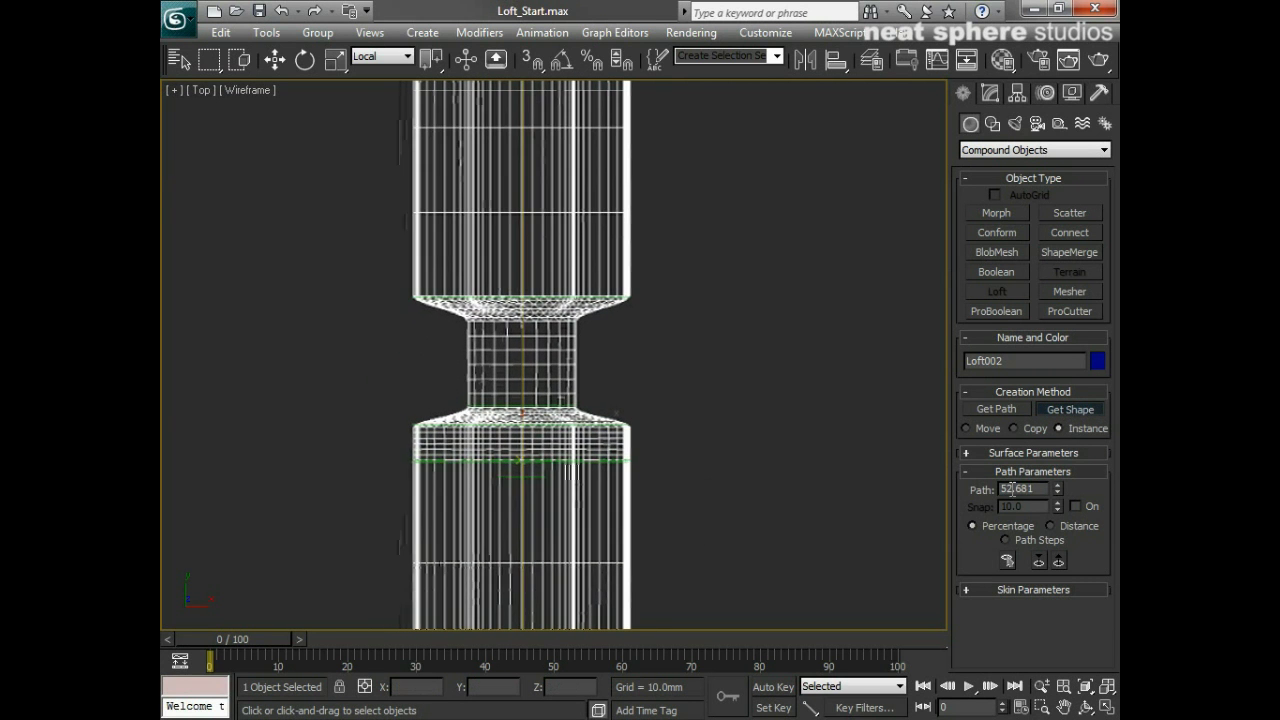
# Set the path position to 54.278 percent and get the small shaft circle just below the collar as the shape
pyautogui.click(1057, 485)
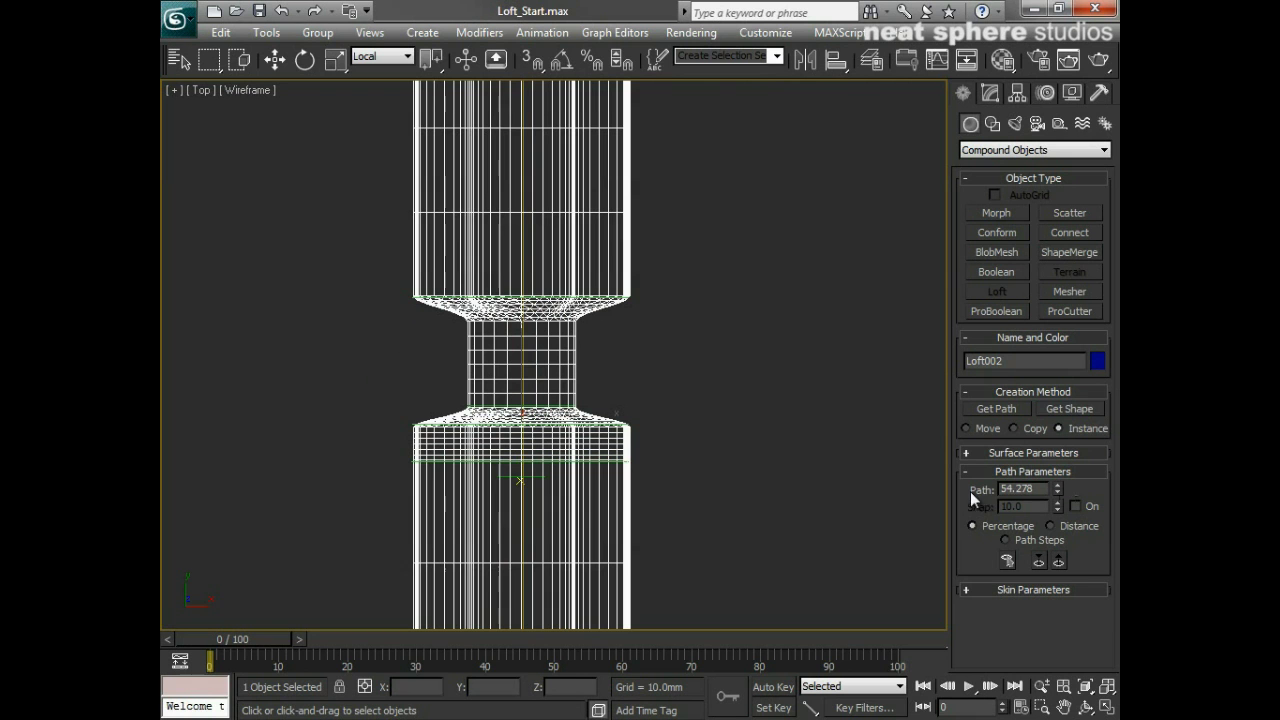
pyautogui.click(1055, 410)
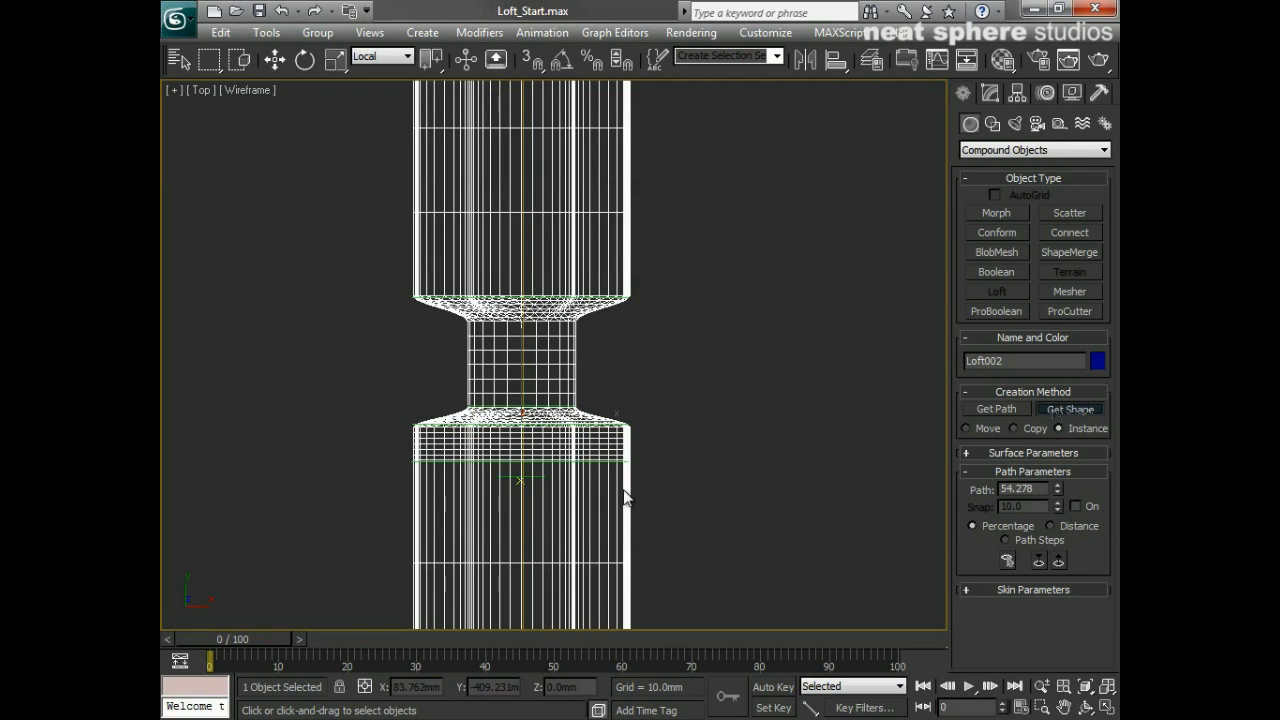
pyautogui.click(540, 477)
# Set the path position to 89.516 percent and get the circle near the shaft's tip end as the shape
pyautogui.hotkey('alt', 'z')
pyautogui.moveTo(606, 251); pyautogui.dragTo(560, 466)
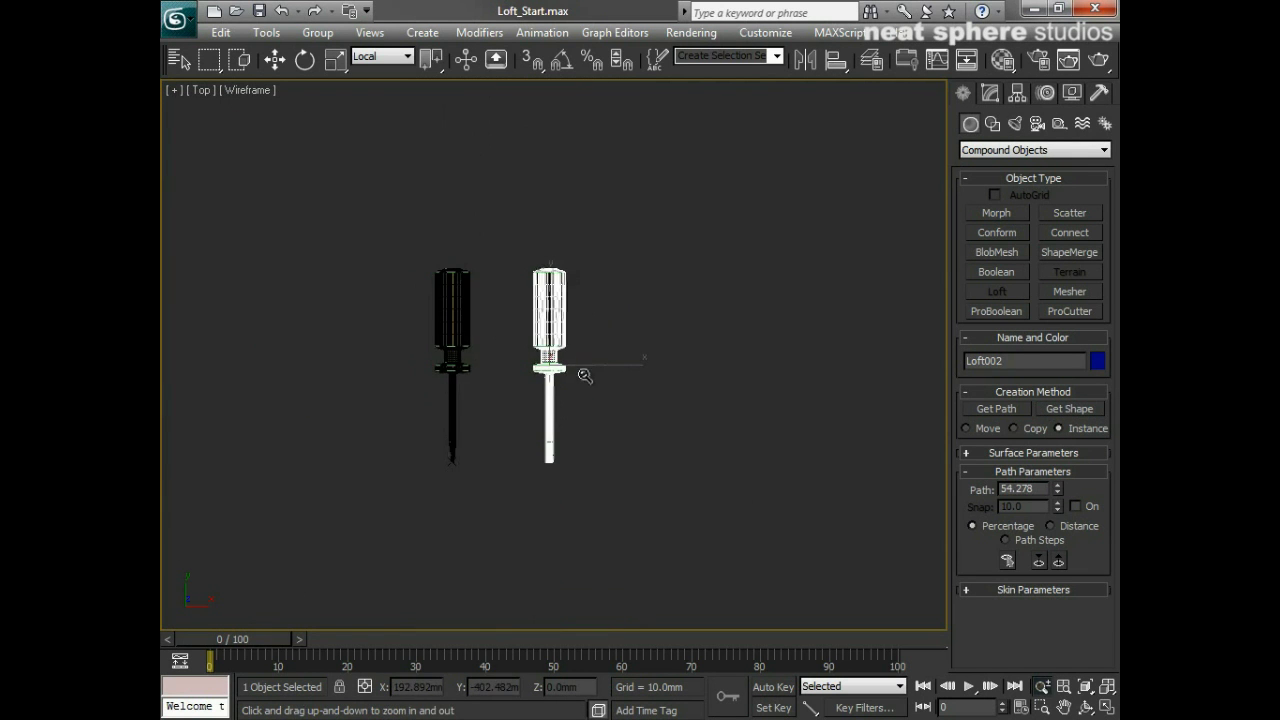
pyautogui.moveTo(585, 375); pyautogui.dragTo(609, 266)
pyautogui.moveTo(623, 260); pyautogui.dragTo(625, 321, button='middle')
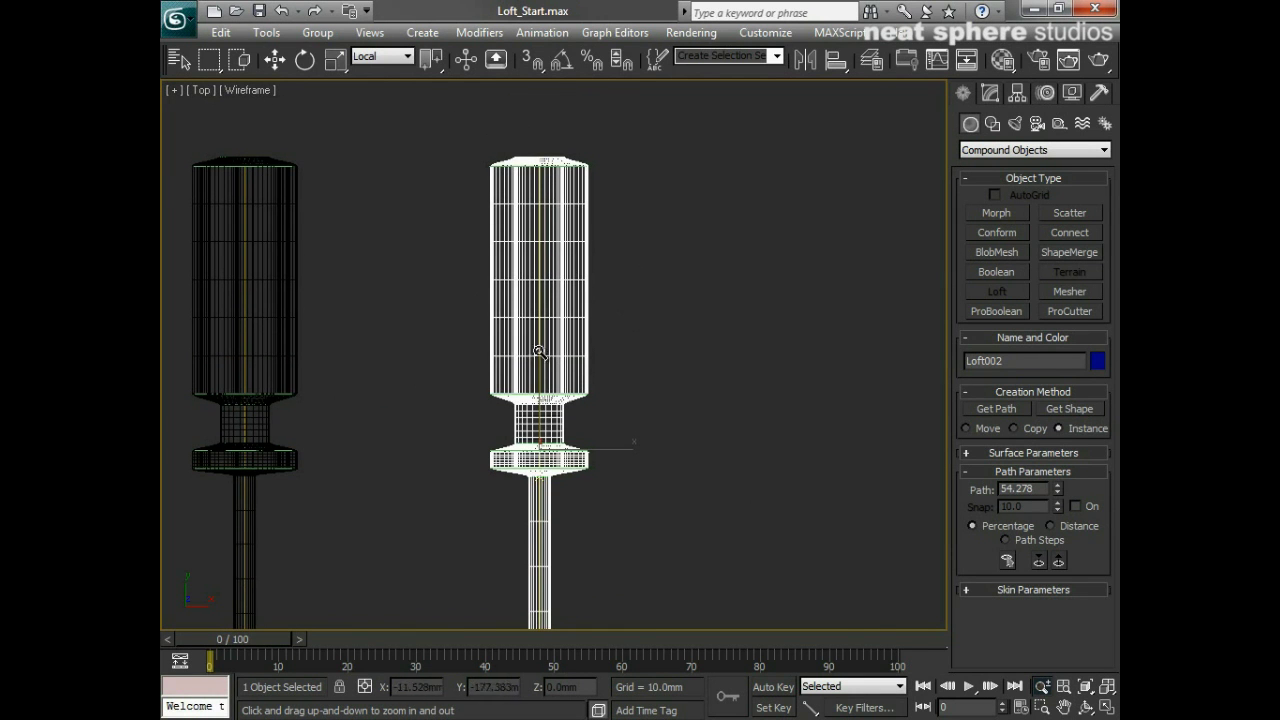
pyautogui.moveTo(584, 509); pyautogui.dragTo(553, 248, button='middle')
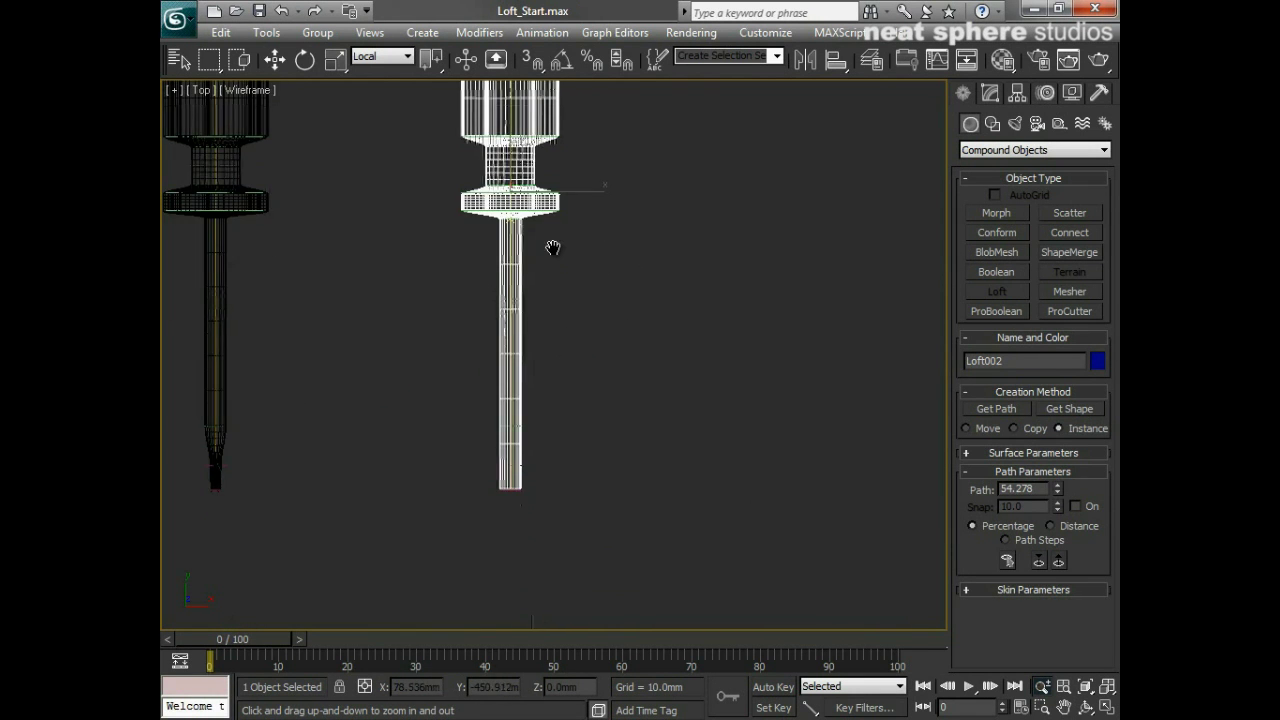
pyautogui.moveTo(581, 519); pyautogui.dragTo(574, 443)
pyautogui.moveTo(574, 443); pyautogui.dragTo(587, 294, button='middle')
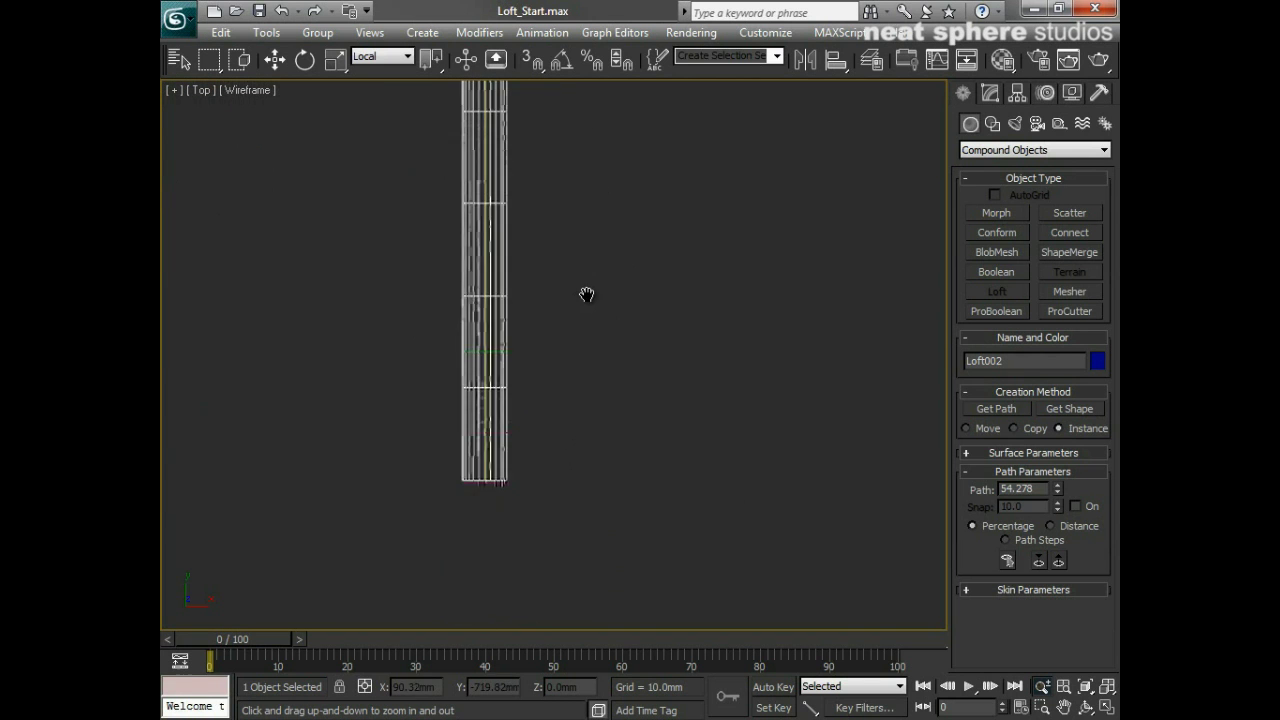
pyautogui.scroll(3, 577, 374)
pyautogui.moveTo(566, 357); pyautogui.dragTo(674, 357, button='middle')
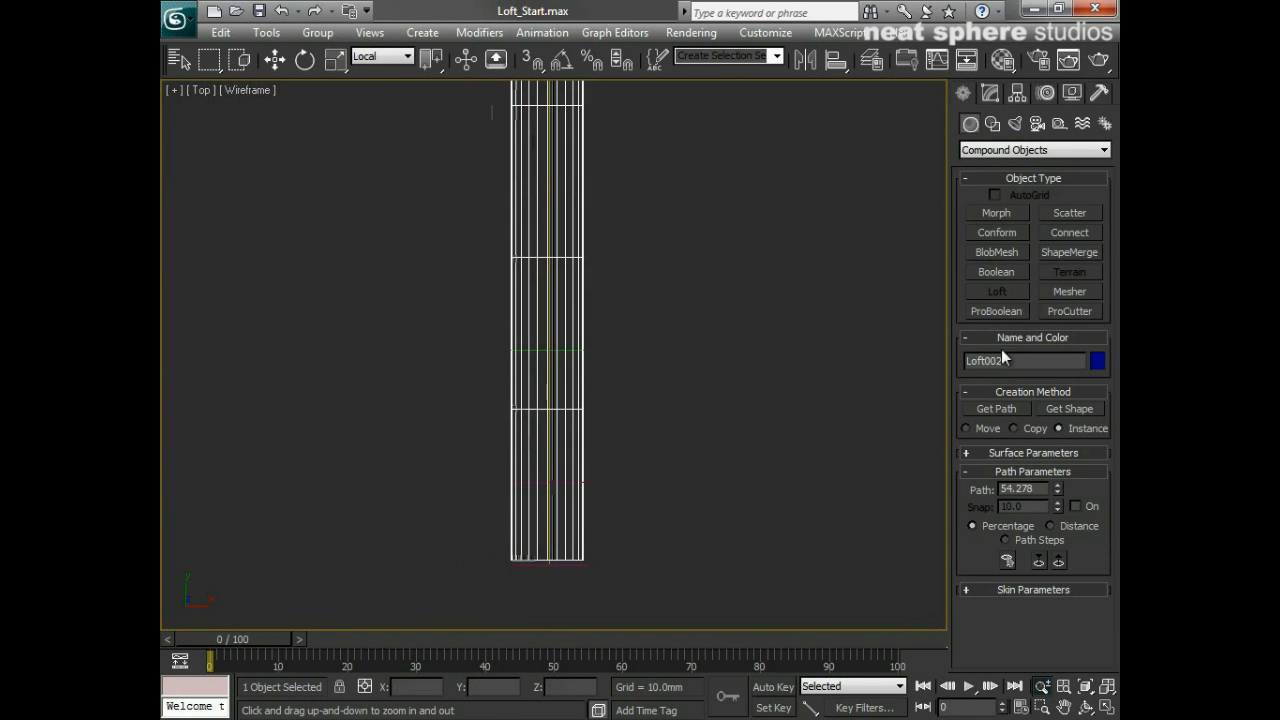
pyautogui.moveTo(1052, 491); pyautogui.dragTo(1057, 440)
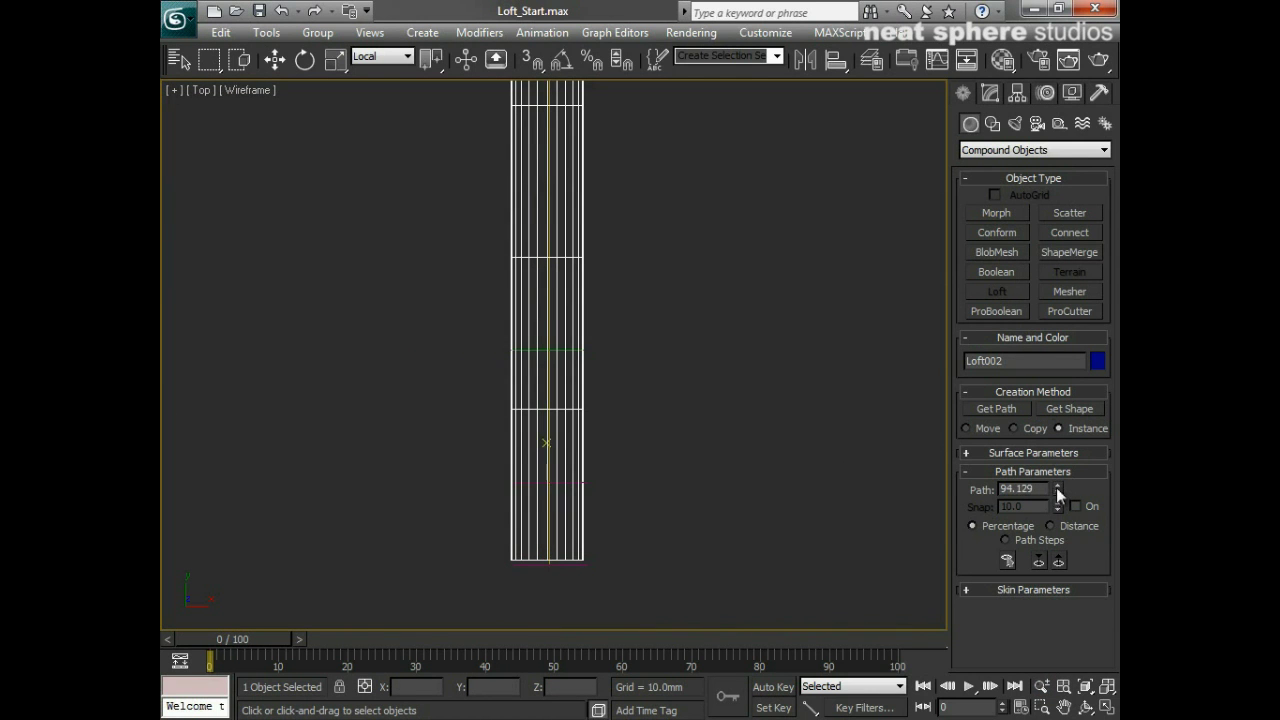
pyautogui.moveTo(1056, 491); pyautogui.dragTo(1056, 491)
pyautogui.click(1070, 410)
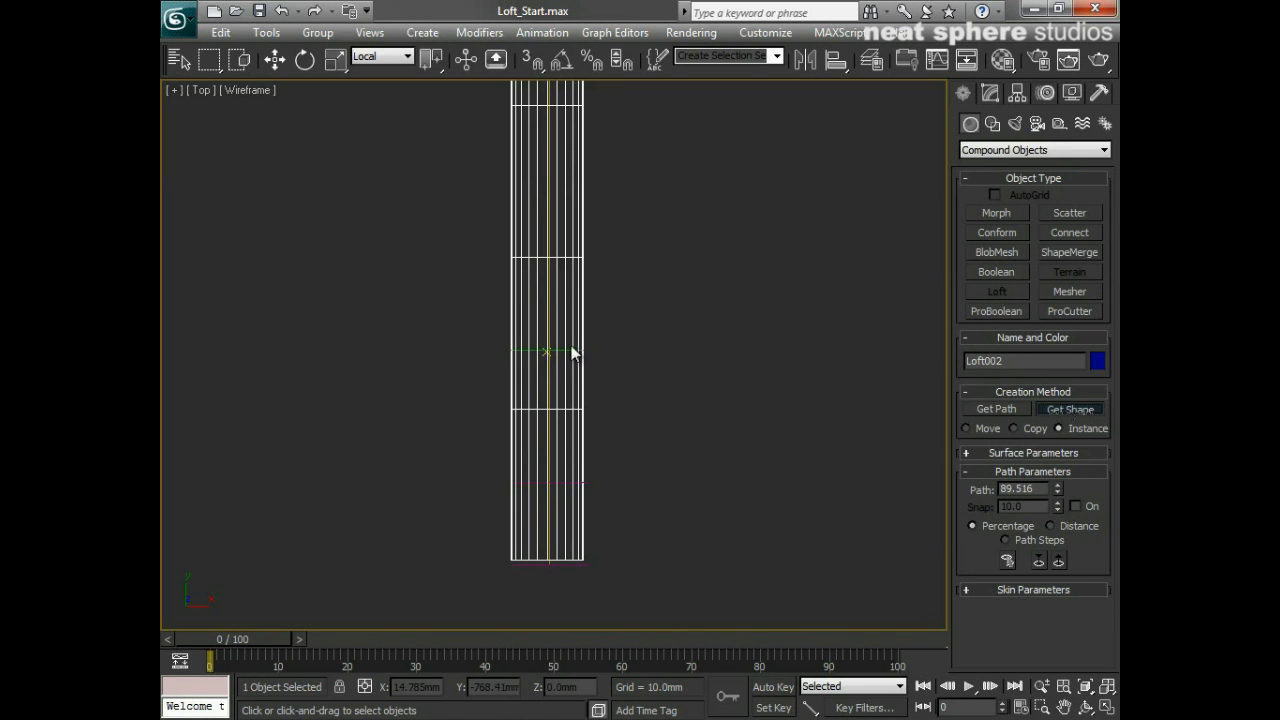
pyautogui.click(578, 348)
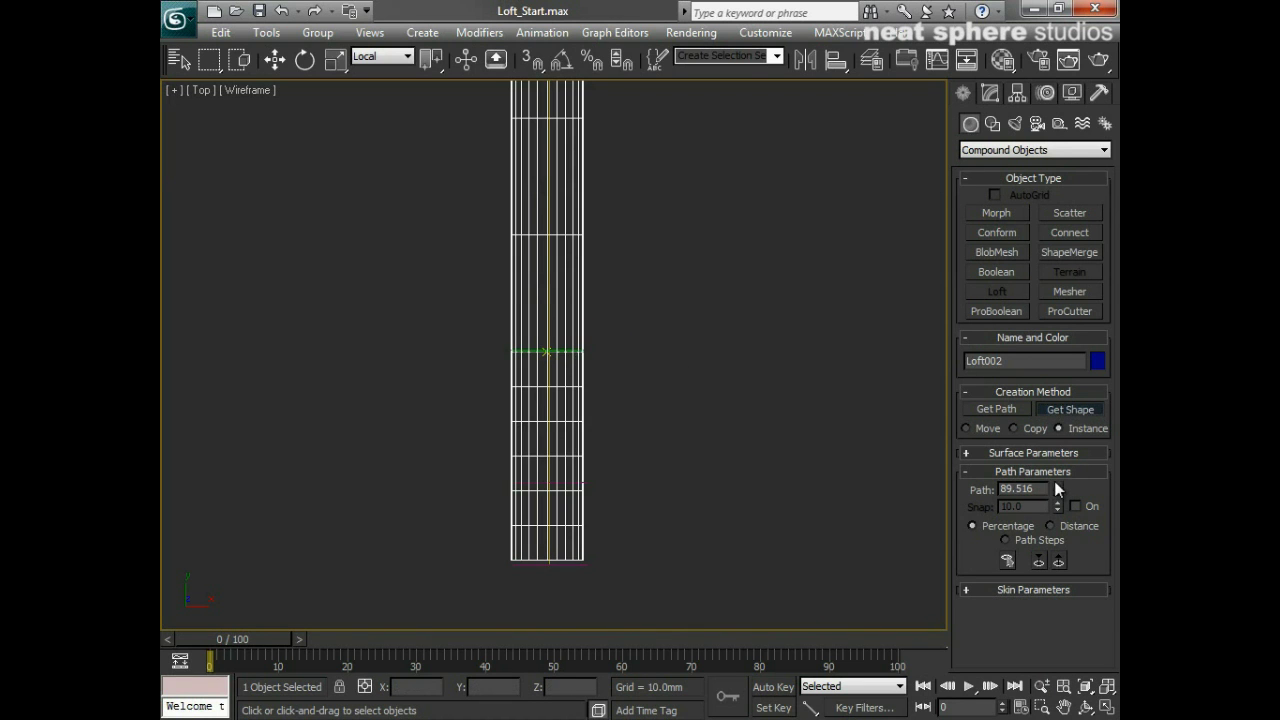
# Form the flat tip by getting its two rectangle profiles as shapes at path positions 95.973 and 100 percent
pyautogui.moveTo(1056, 488); pyautogui.dragTo(1056, 488)
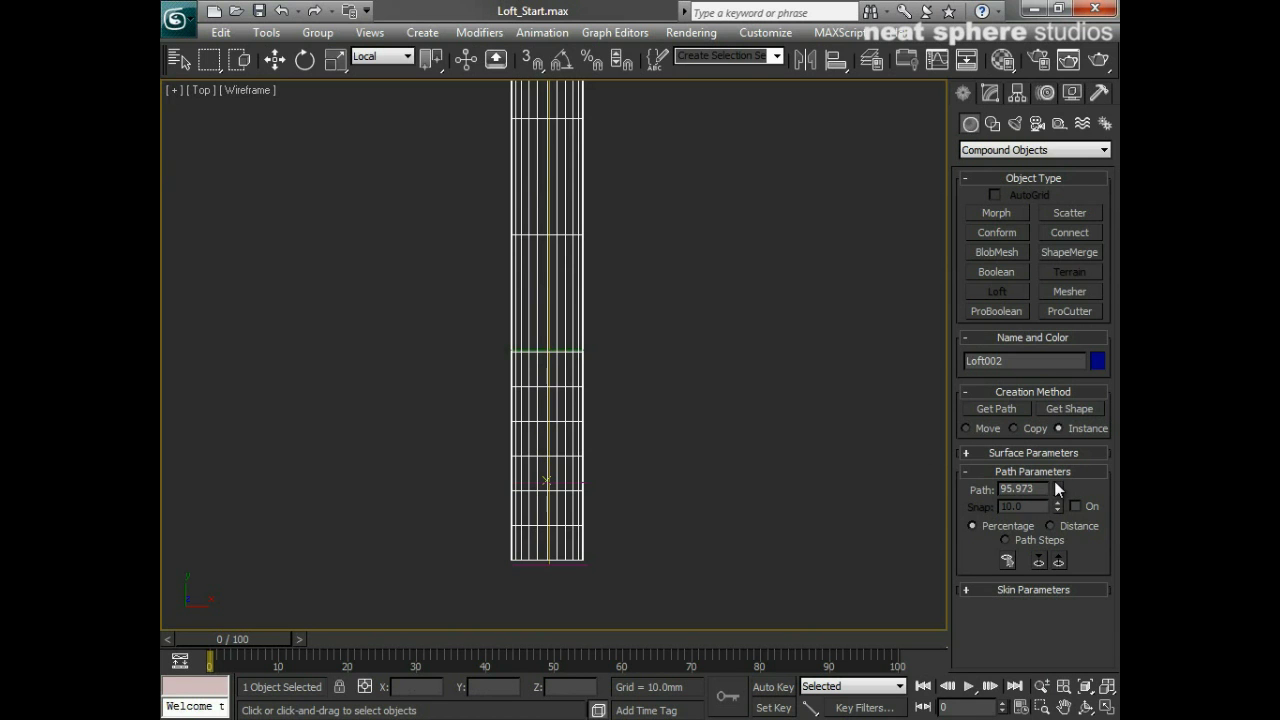
pyautogui.click(1056, 408)
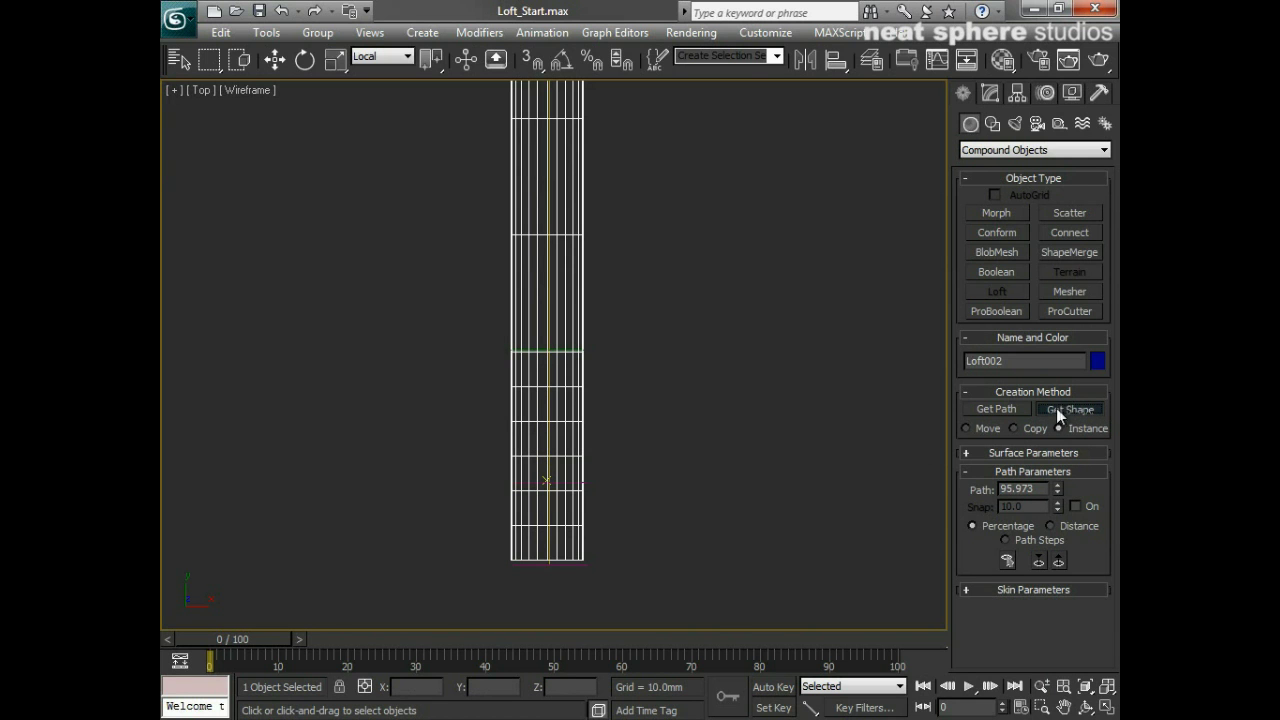
pyautogui.click(581, 478)
pyautogui.moveTo(1060, 488); pyautogui.dragTo(1057, 472)
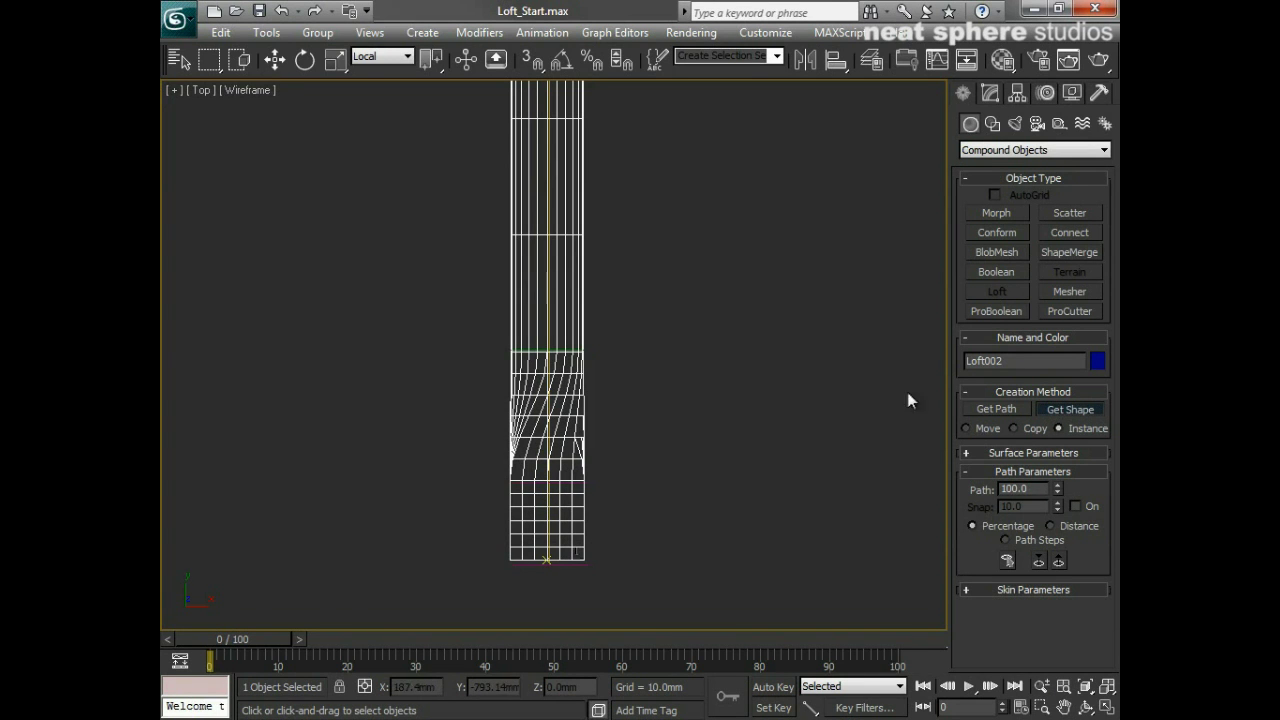
# Switch to a shaded perspective view with edged faces, looking at the finished screwdriver from its tip
pyautogui.press('w')
pyautogui.hotkey('alt', 'w')
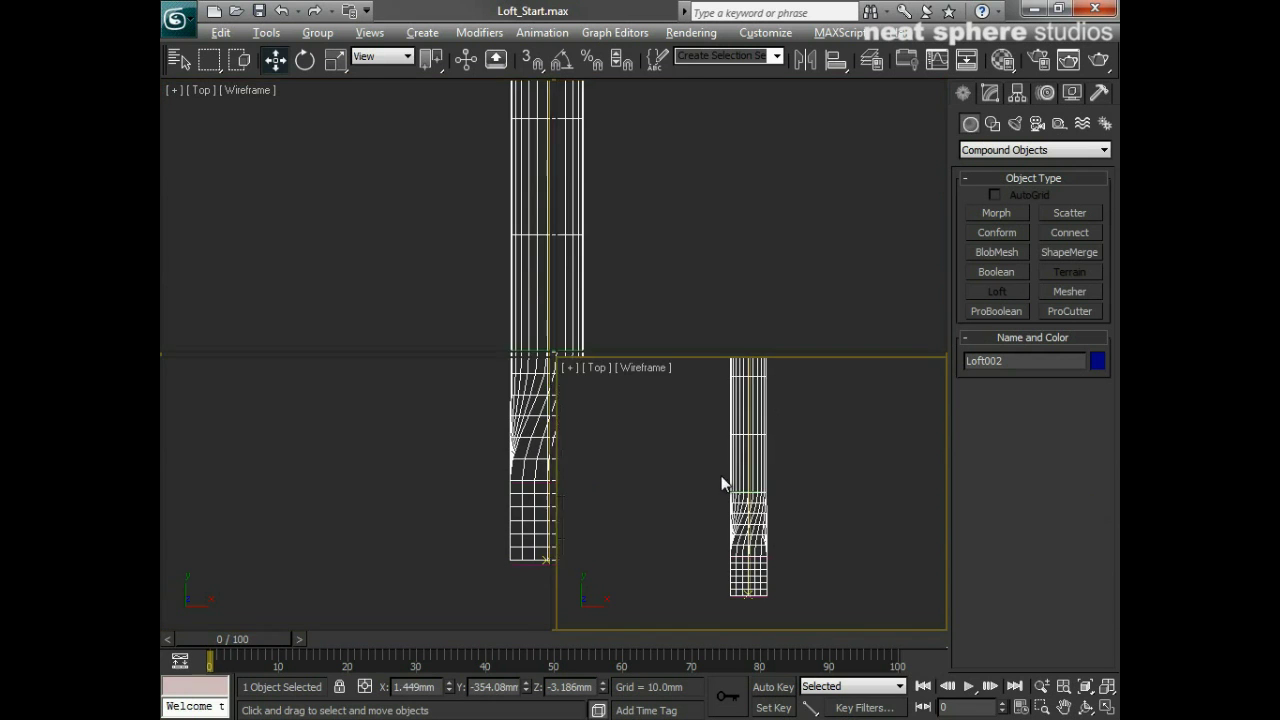
pyautogui.hotkey('alt', 'w')
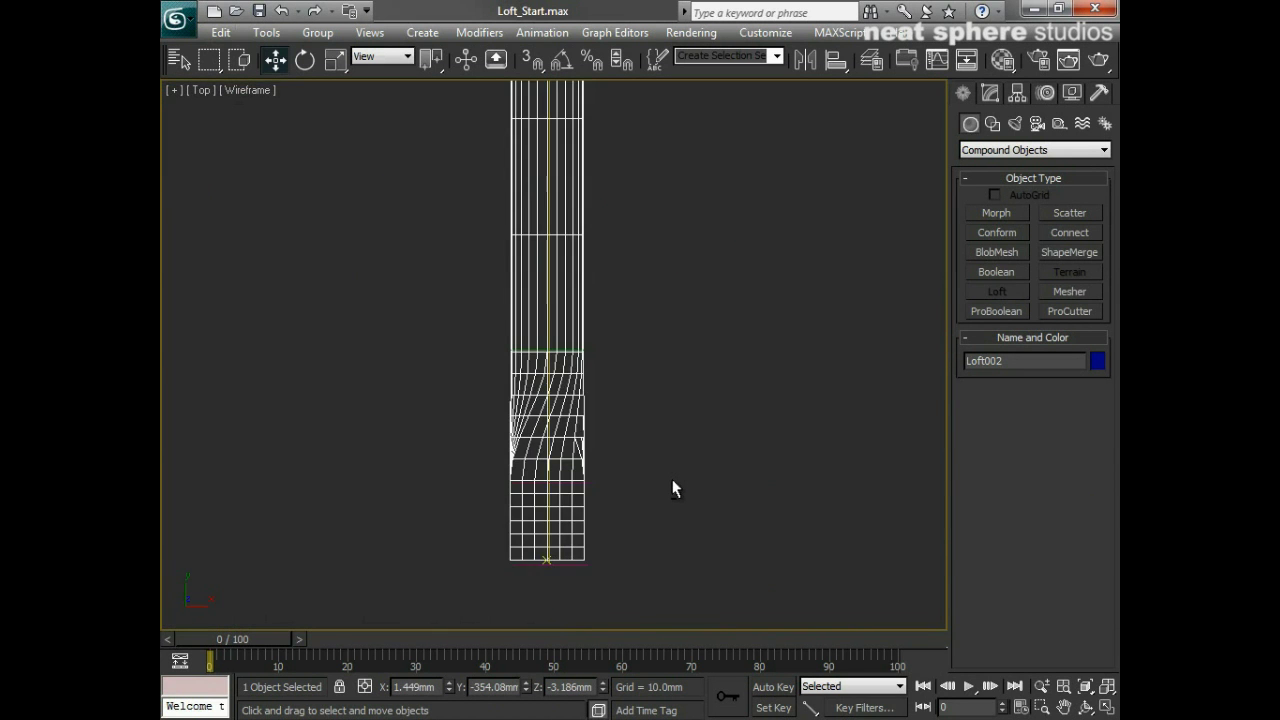
pyautogui.press('p')
pyautogui.keyDown('alt'); pyautogui.moveTo(672, 480); pyautogui.dragTo(638, 540, button='middle'); pyautogui.keyUp('alt')
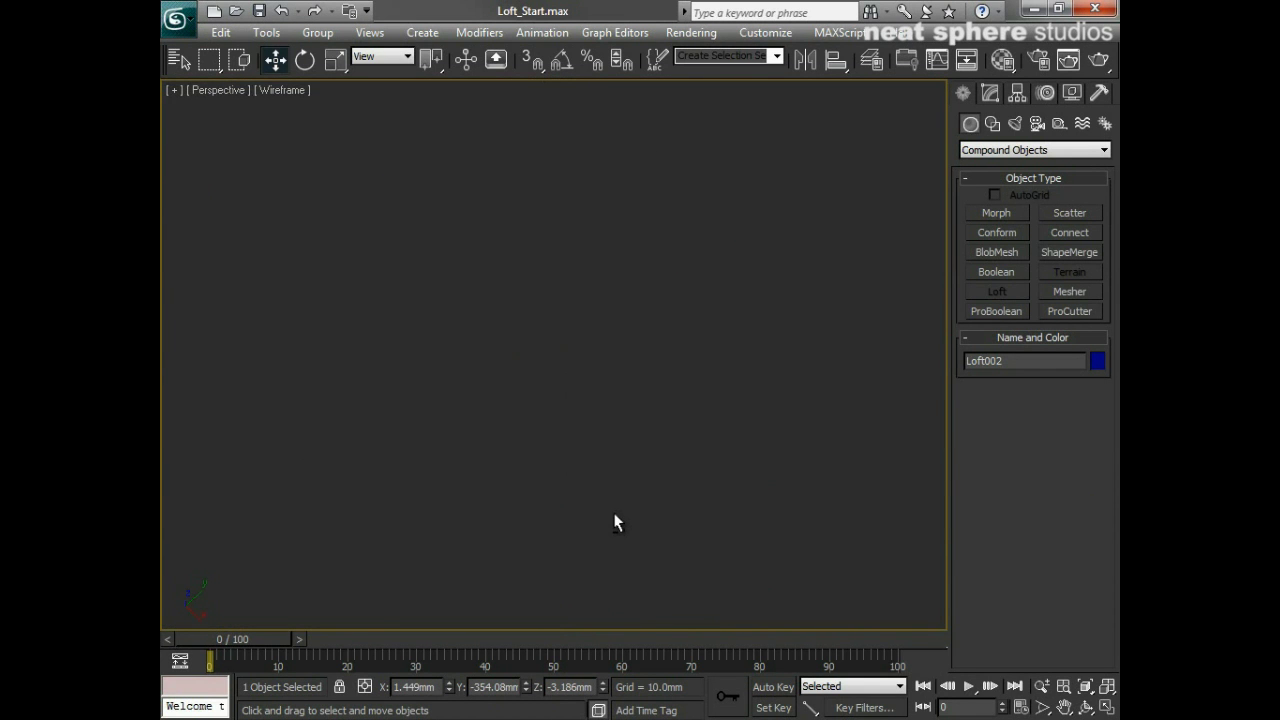
pyautogui.press('F3')
pyautogui.hotkey('alt', 'z')
pyautogui.moveTo(540, 385); pyautogui.dragTo(485, 590)
pyautogui.moveTo(460, 370); pyautogui.dragTo(471, 515, button='middle')
pyautogui.keyDown('alt'); pyautogui.moveTo(596, 513); pyautogui.dragTo(665, 418, button='middle'); pyautogui.keyUp('alt')
pyautogui.moveTo(665, 418)
pyautogui.mouseDown()
pyautogui.moveTo(663, 431)
pyautogui.moveTo(666, 414)
pyautogui.mouseUp()
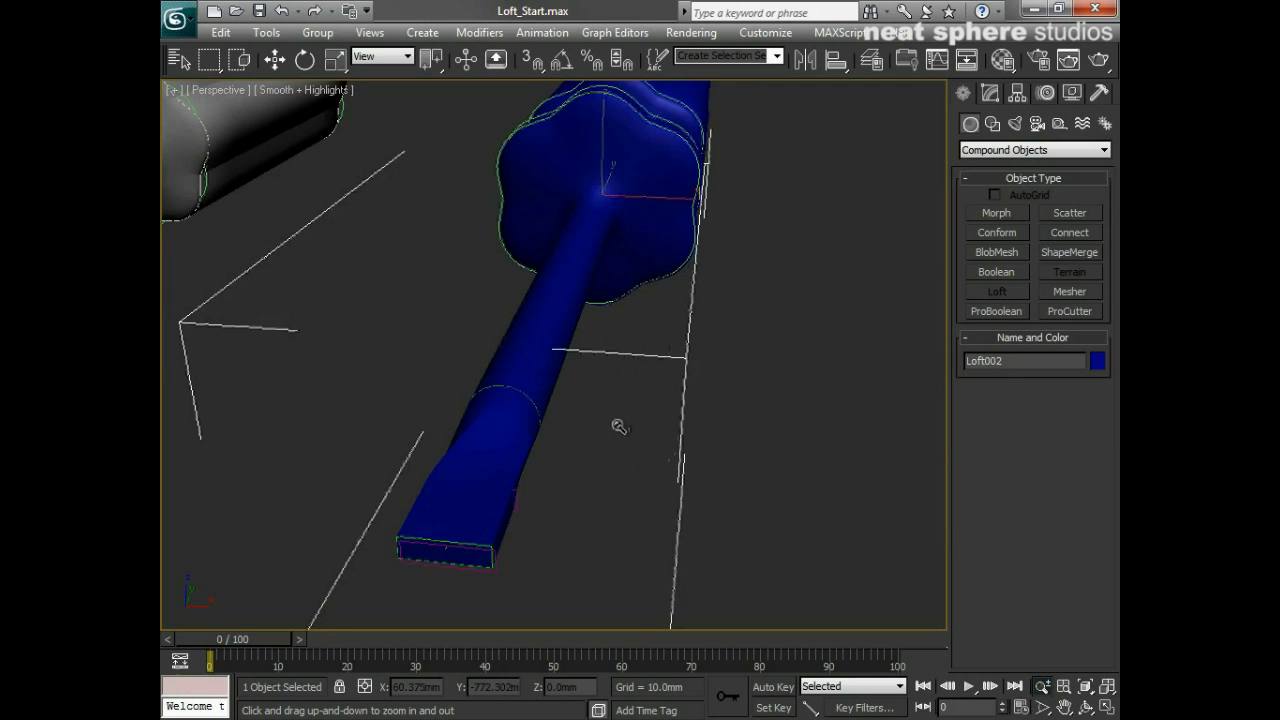
pyautogui.press('F4')
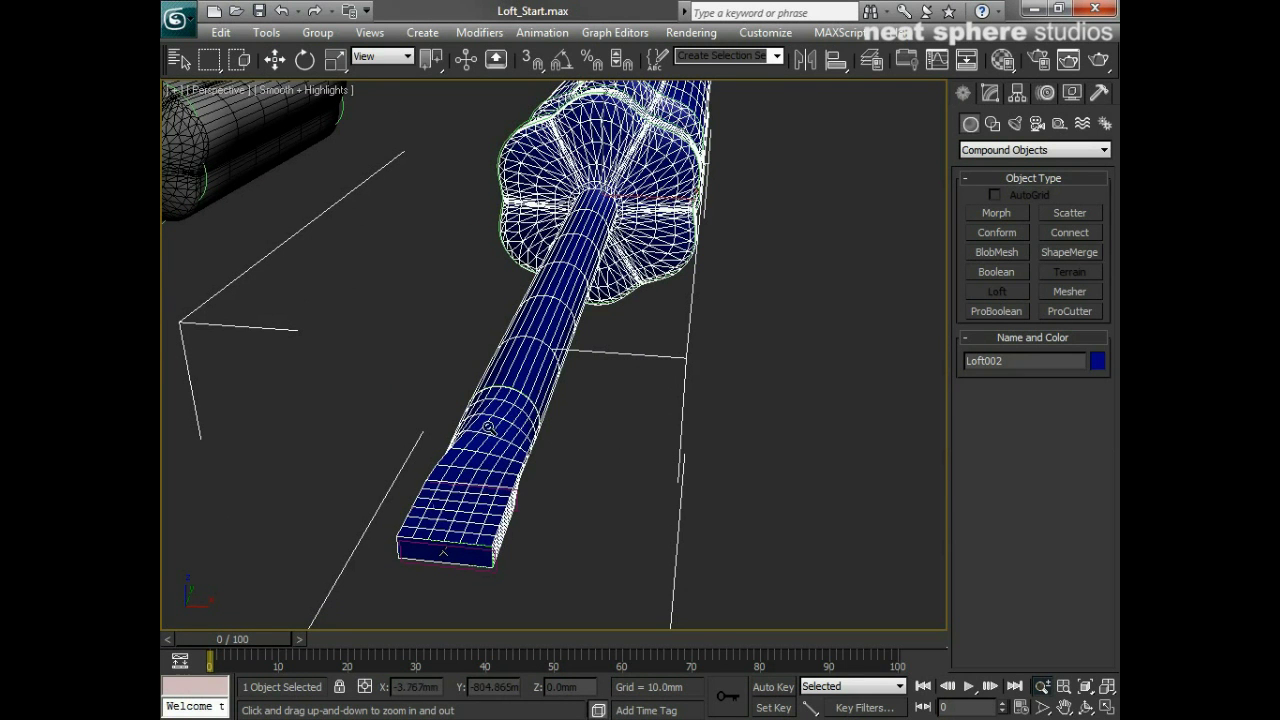
# Open the blue loft for modification and expand its Shape and Path sub-object levels
pyautogui.click(994, 95)
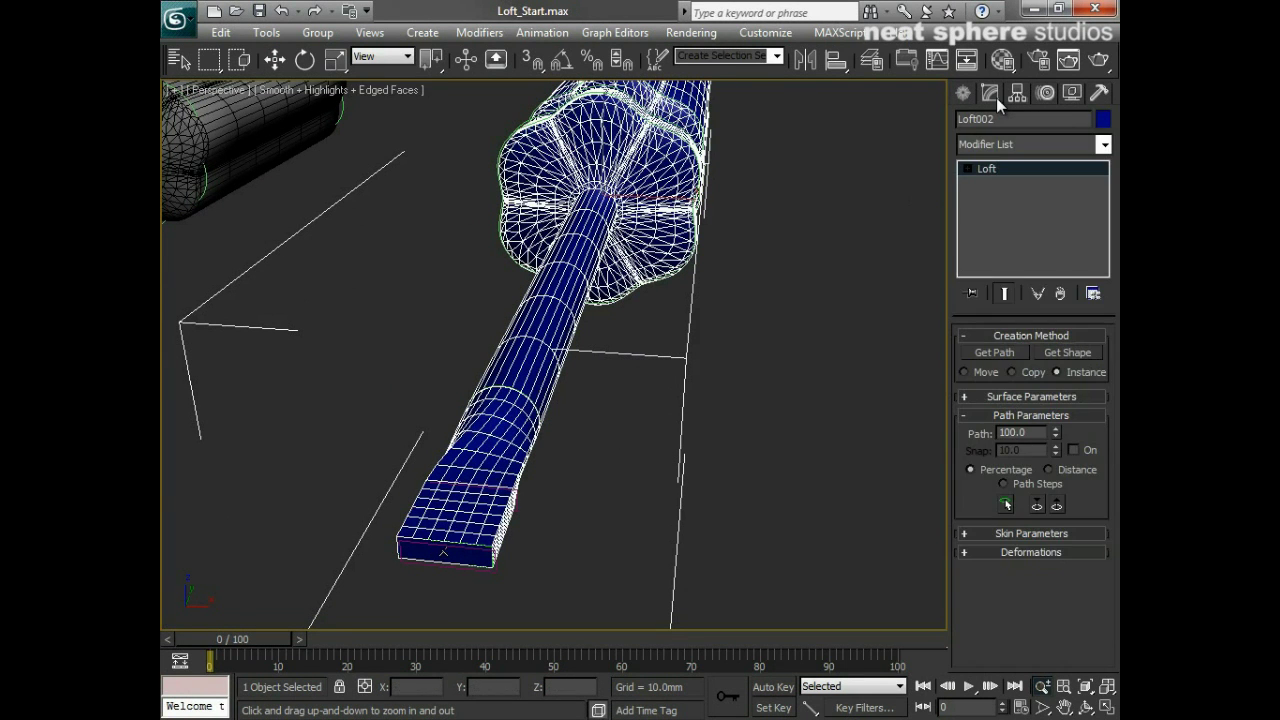
pyautogui.click(965, 169)
pyautogui.click(966, 169)
pyautogui.press('1')
pyautogui.click(997, 185)
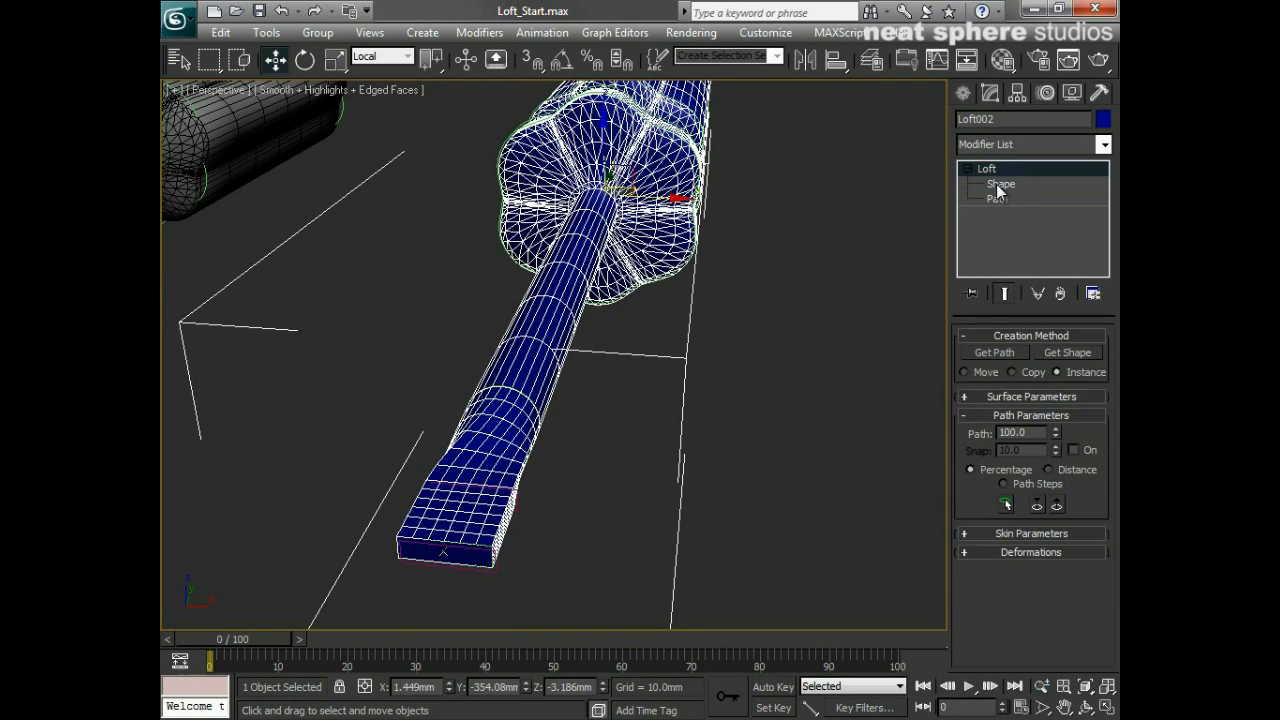
# Select the two original rectangle splines at the screwdriver's tip and rotate them together around the shaft's axis
pyautogui.click(463, 487)
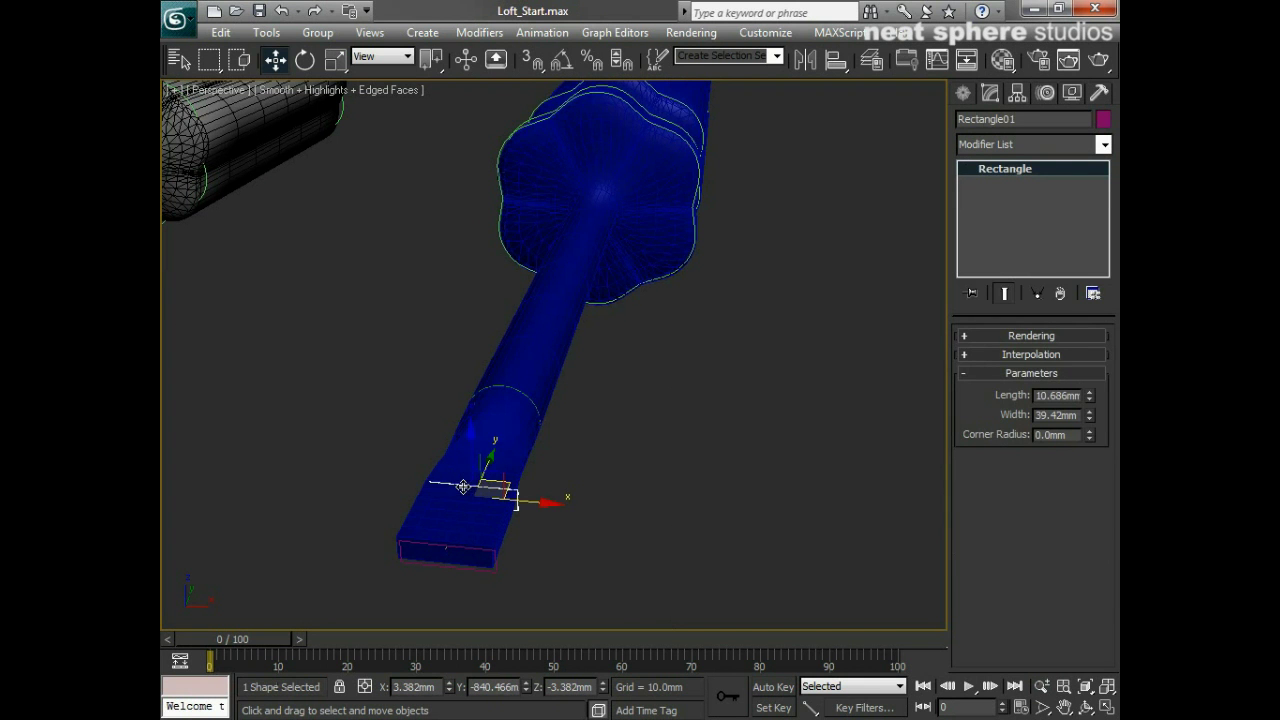
pyautogui.keyDown('ctrl'); pyautogui.click(462, 545); pyautogui.keyUp('ctrl')
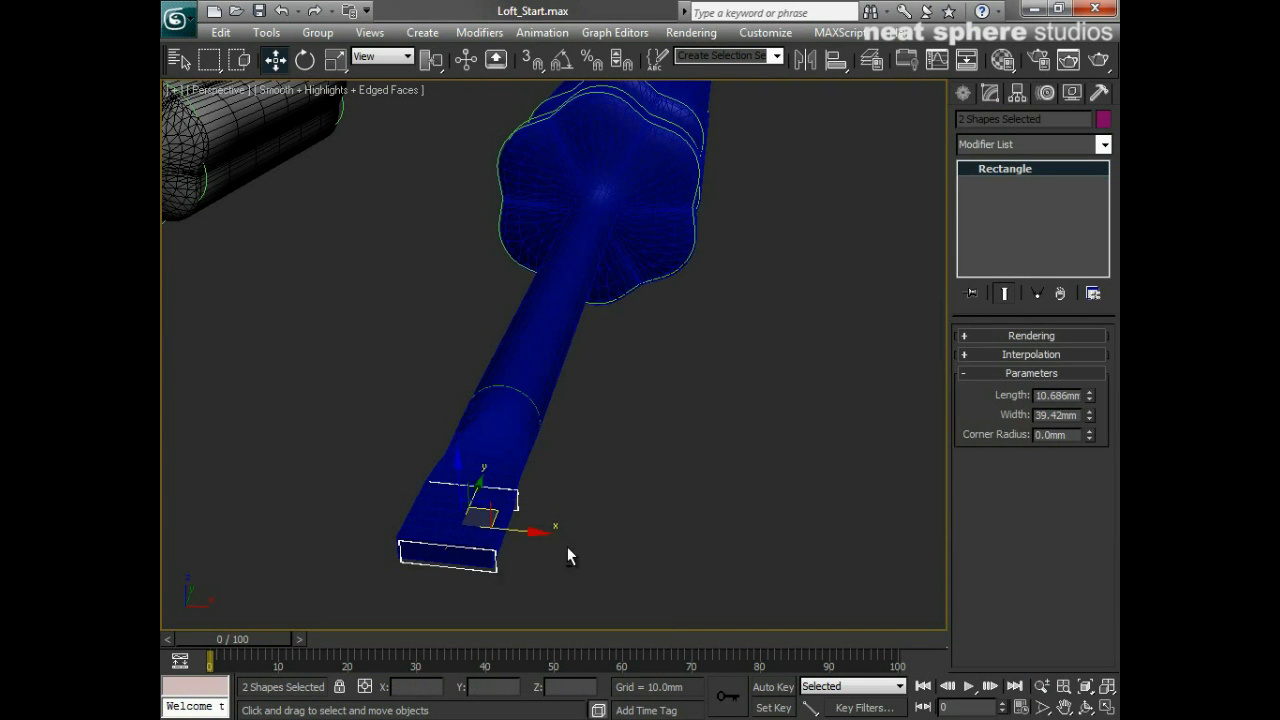
pyautogui.keyDown('alt'); pyautogui.moveTo(567, 556); pyautogui.dragTo(581, 530, button='middle'); pyautogui.keyUp('alt')
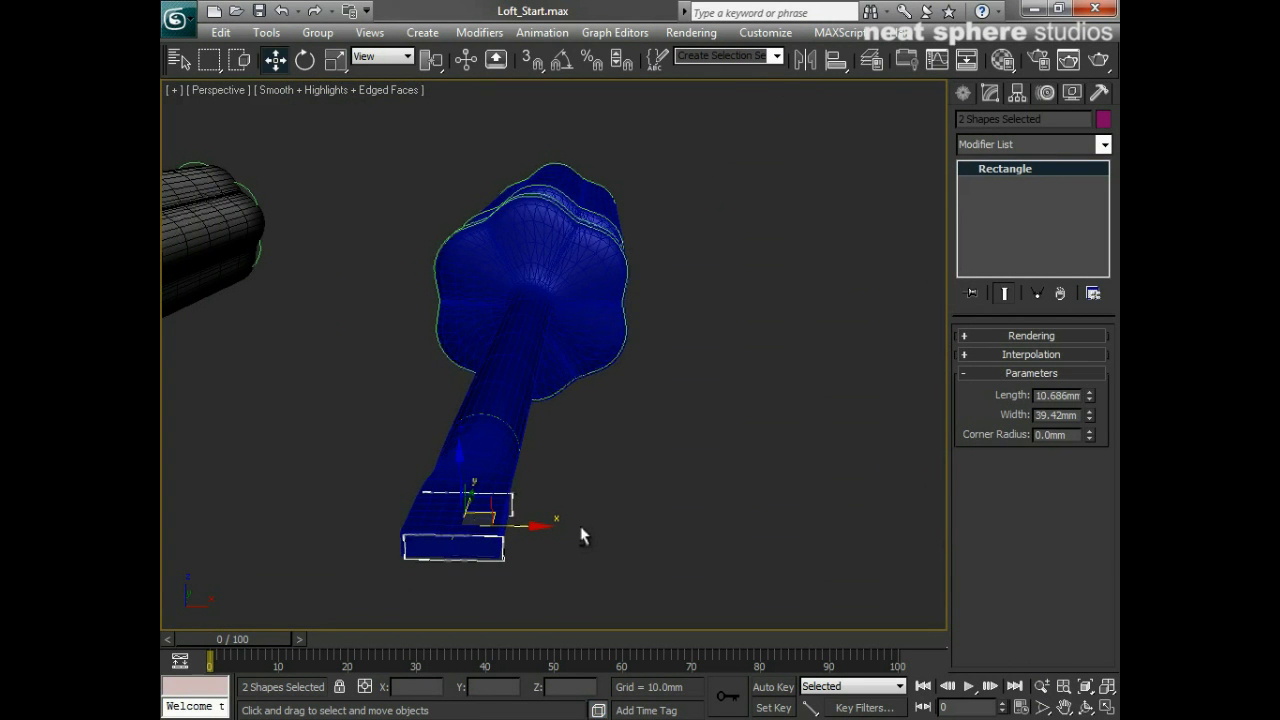
pyautogui.press('e')
pyautogui.moveTo(511, 483); pyautogui.dragTo(577, 531)
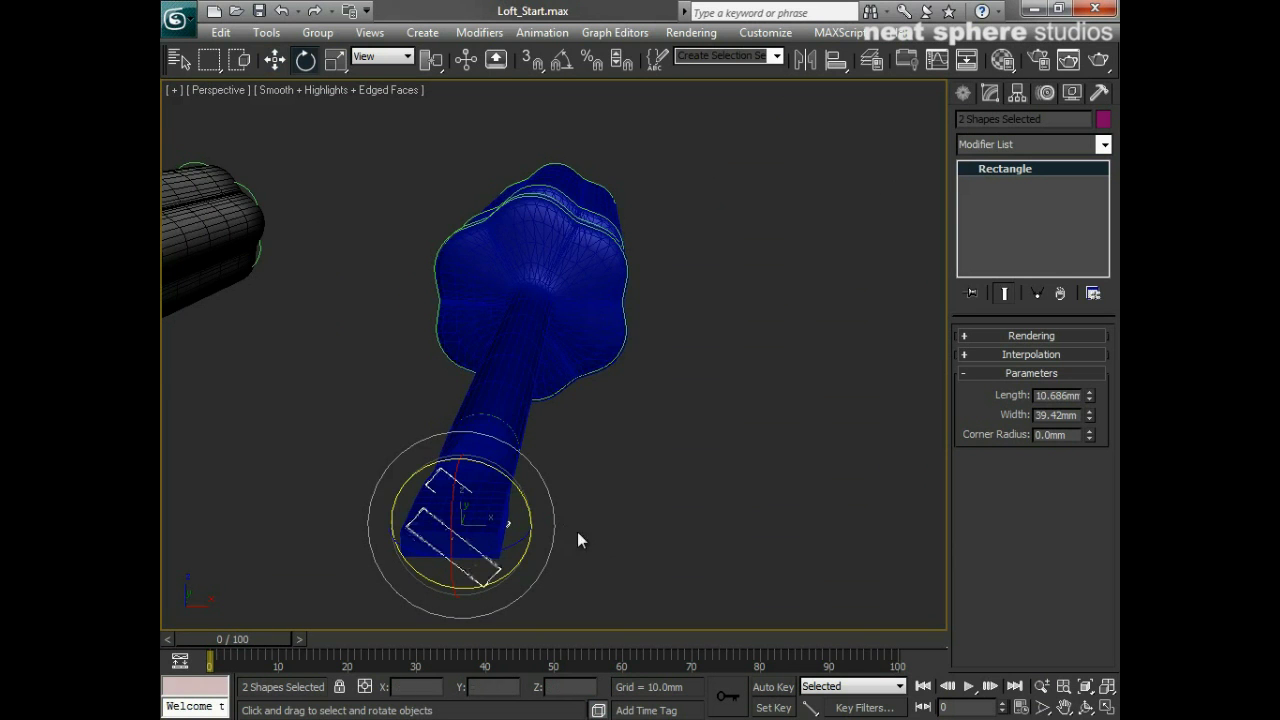
pyautogui.keyDown('alt'); pyautogui.moveTo(577, 531); pyautogui.dragTo(563, 559, button='middle'); pyautogui.keyUp('alt')
pyautogui.hotkey('alt', 'z')
pyautogui.moveTo(563, 559); pyautogui.dragTo(593, 533)
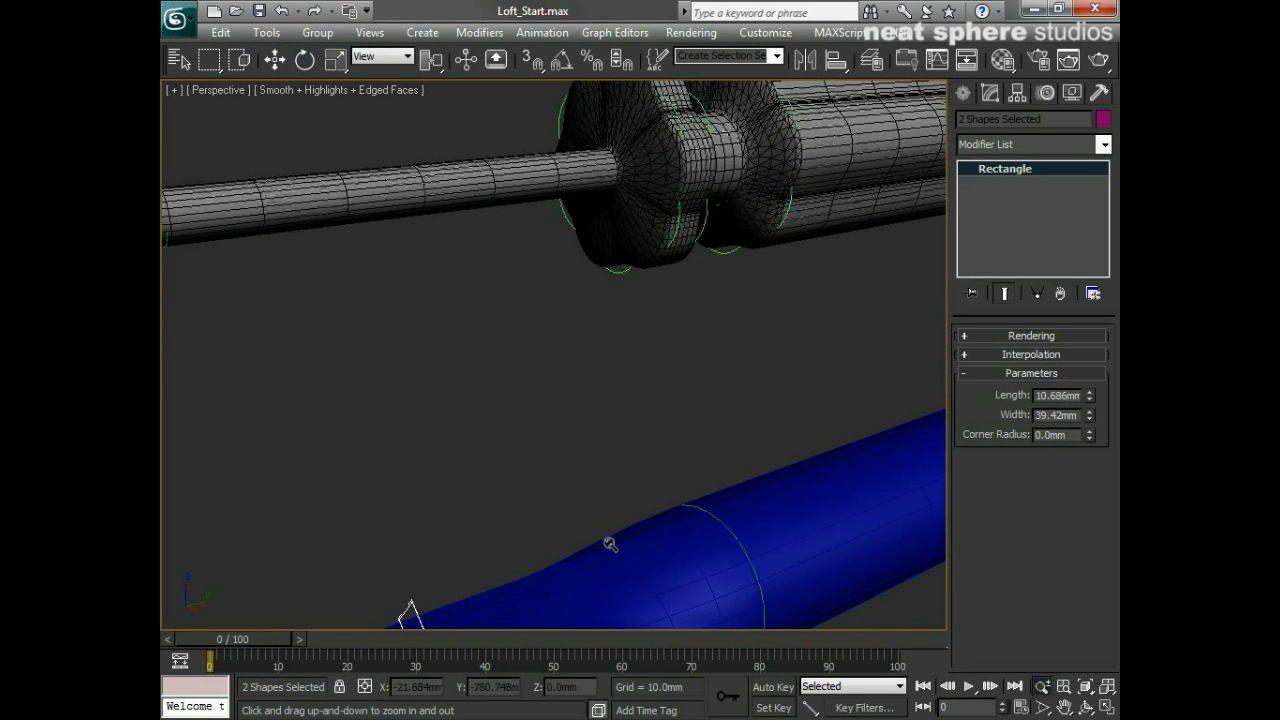
pyautogui.moveTo(609, 543); pyautogui.dragTo(709, 474, button='middle')
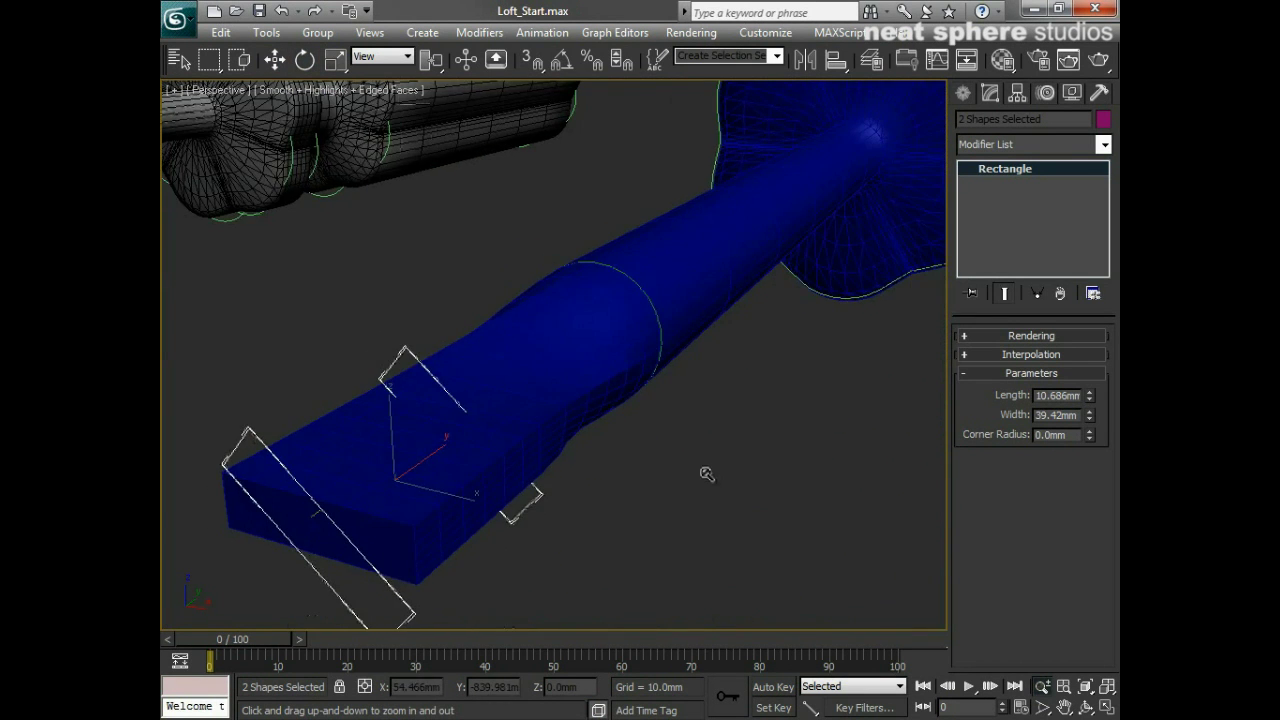
# At the loft's Shape level, select both tip rectangles and rotate them around the shaft's axis, then leave the sub-object level
pyautogui.press('e')
pyautogui.click(571, 410)
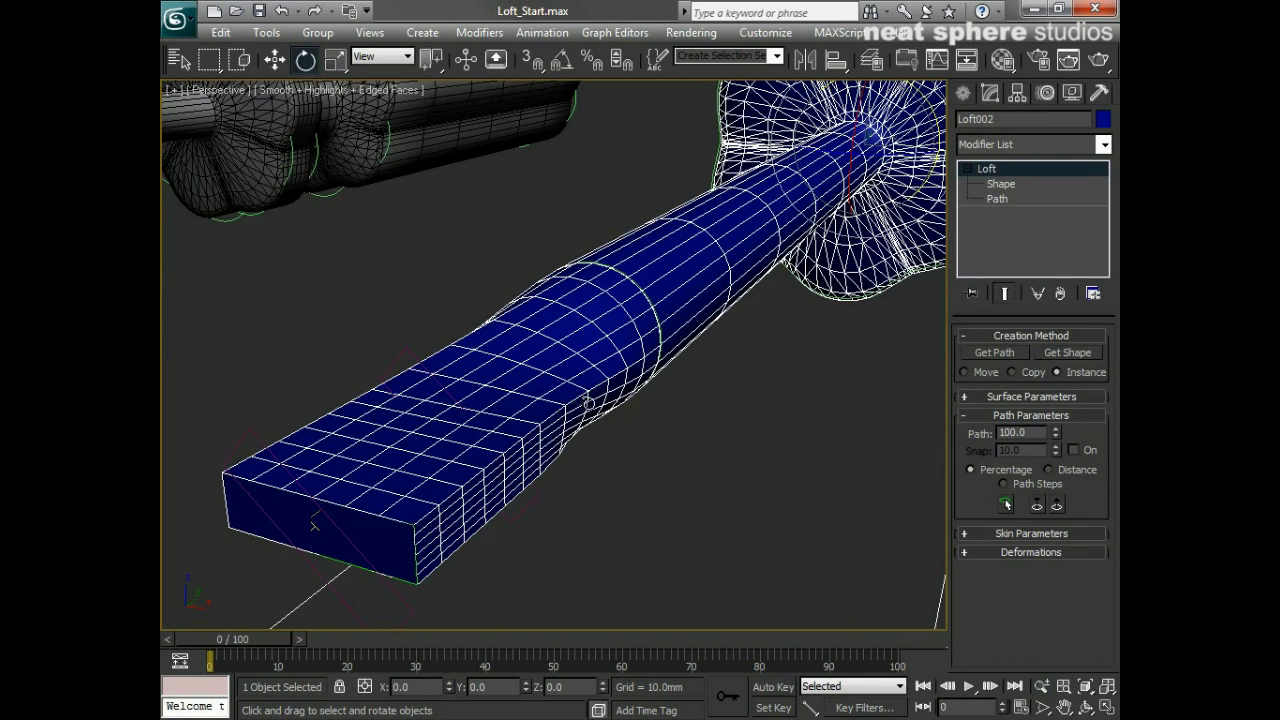
pyautogui.click(1000, 184)
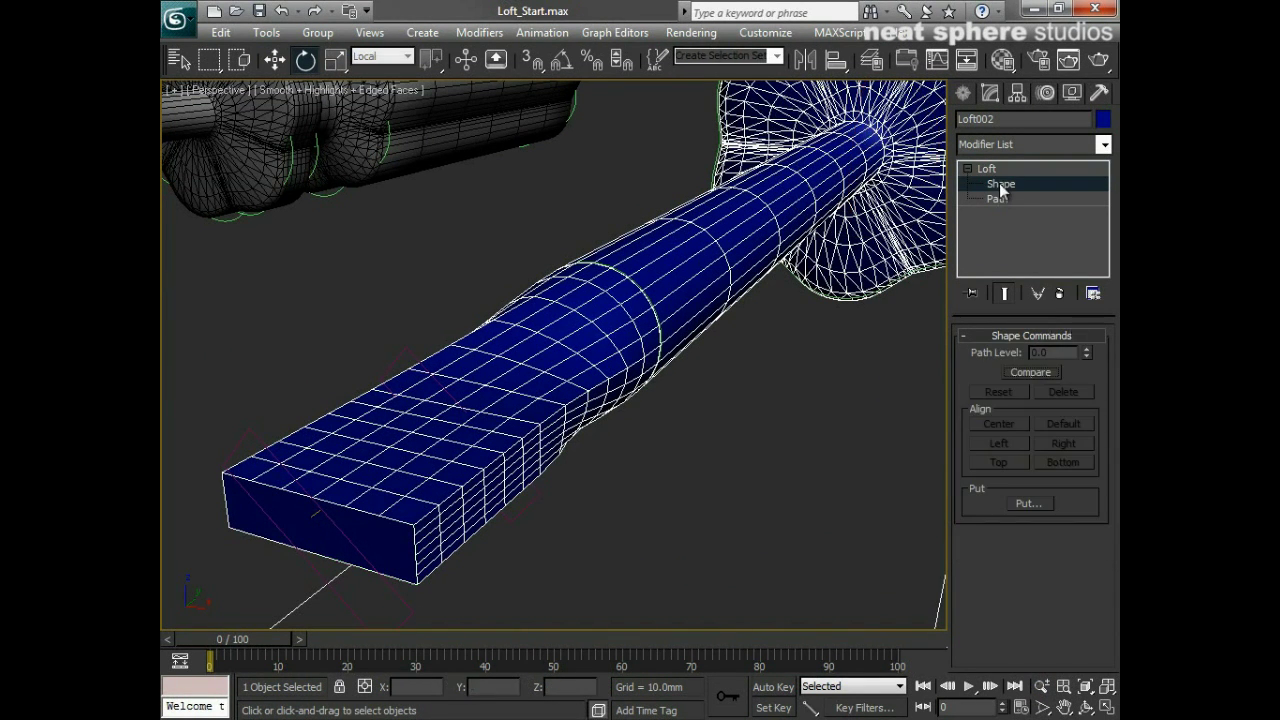
pyautogui.click(499, 414)
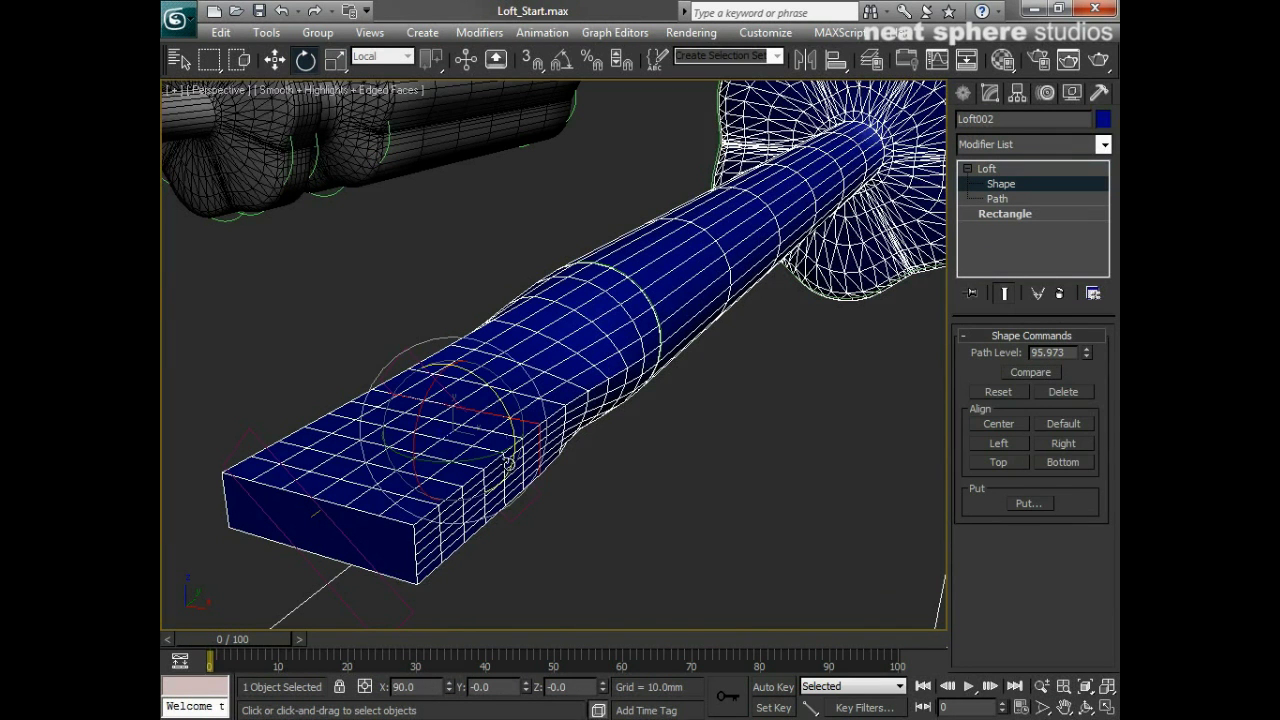
pyautogui.click(415, 541)
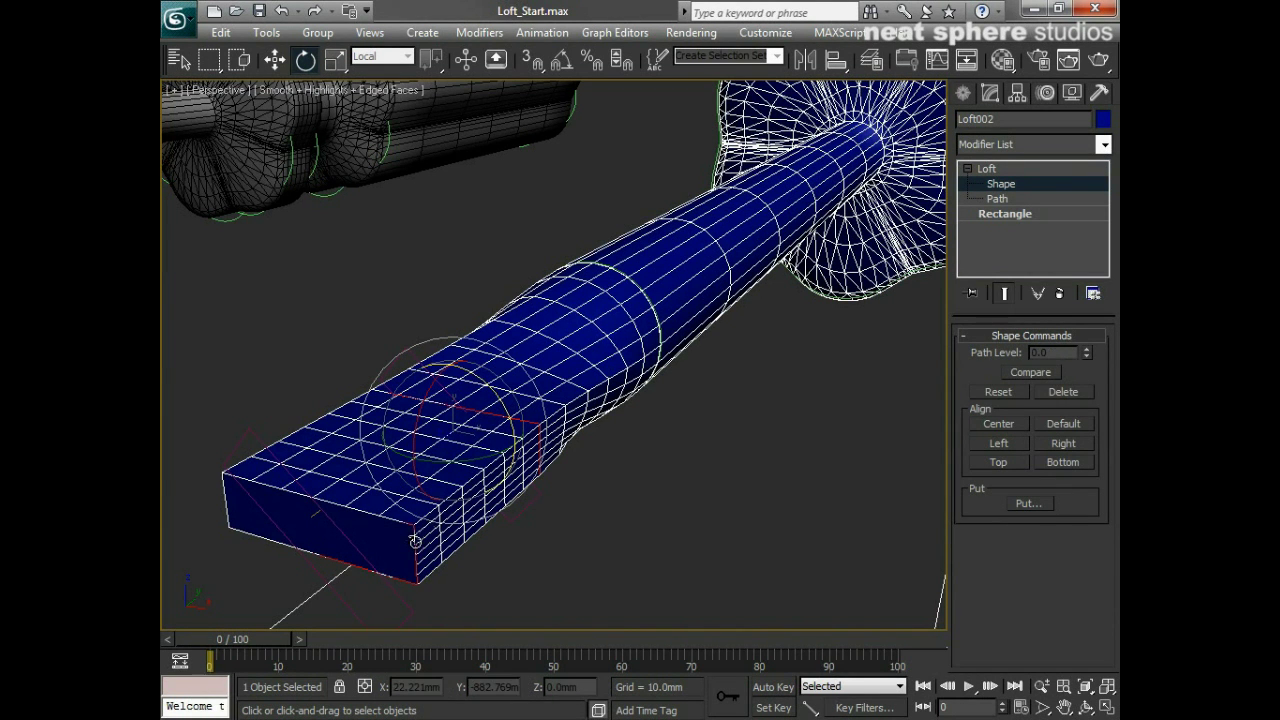
pyautogui.moveTo(496, 396); pyautogui.dragTo(549, 483)
pyautogui.keyDown('alt'); pyautogui.moveTo(549, 474); pyautogui.dragTo(660, 458, button='middle'); pyautogui.keyUp('alt')
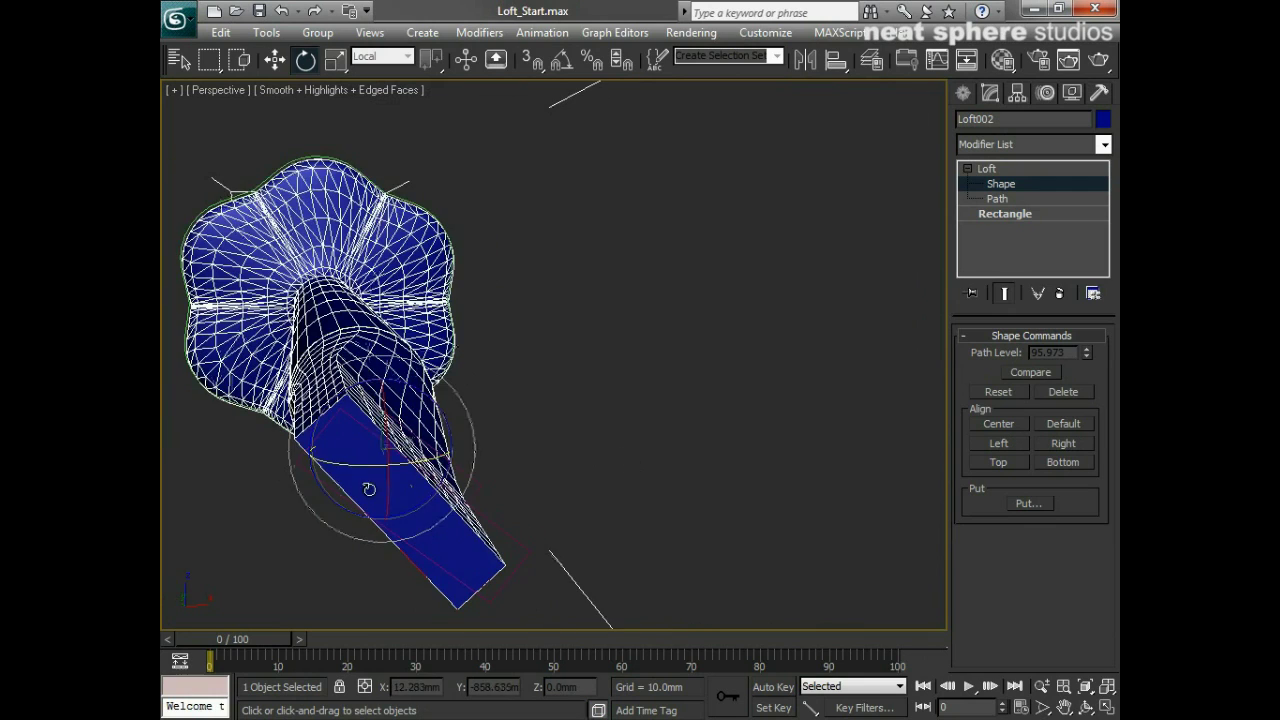
pyautogui.hotkey('alt', 'z')
pyautogui.moveTo(544, 250); pyautogui.dragTo(543, 369)
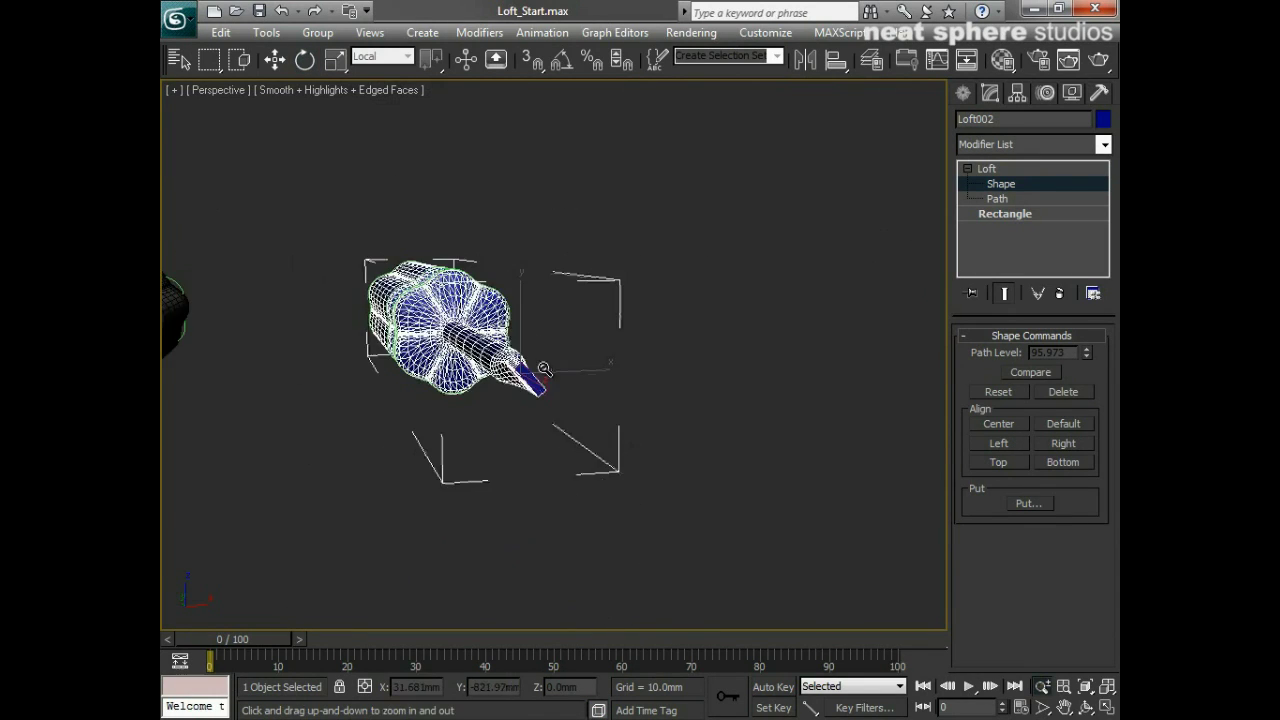
pyautogui.keyDown('alt'); pyautogui.moveTo(590, 400); pyautogui.dragTo(520, 431, button='middle'); pyautogui.keyUp('alt')
pyautogui.click(995, 186)
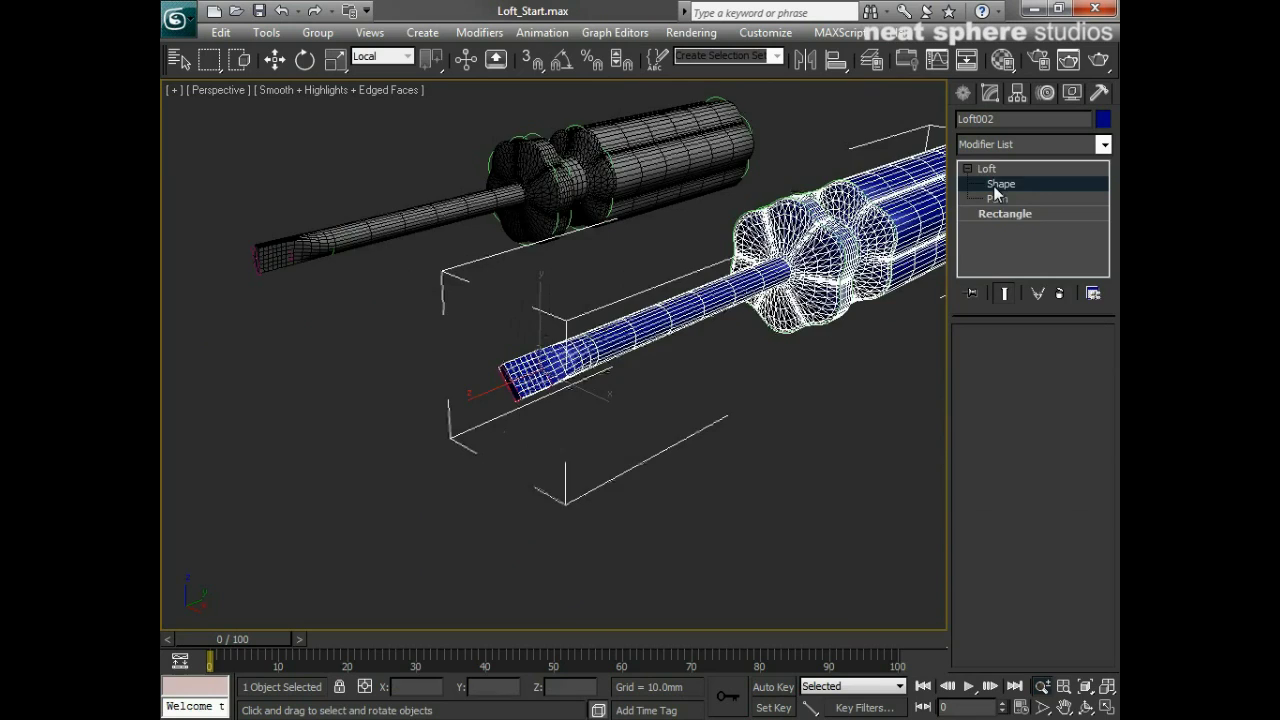
# Clone the blue screwdriver along the X axis with the Copy option and 2 copies, spaced beside the original
pyautogui.moveTo(851, 380); pyautogui.dragTo(580, 439, button='middle')
pyautogui.hotkey('alt', 'z')
pyautogui.moveTo(495, 298); pyautogui.dragTo(493, 372)
pyautogui.keyDown('alt'); pyautogui.moveTo(469, 442); pyautogui.dragTo(510, 456, button='middle'); pyautogui.keyUp('alt')
pyautogui.moveTo(478, 409); pyautogui.dragTo(394, 390, button='middle')
pyautogui.press('w')
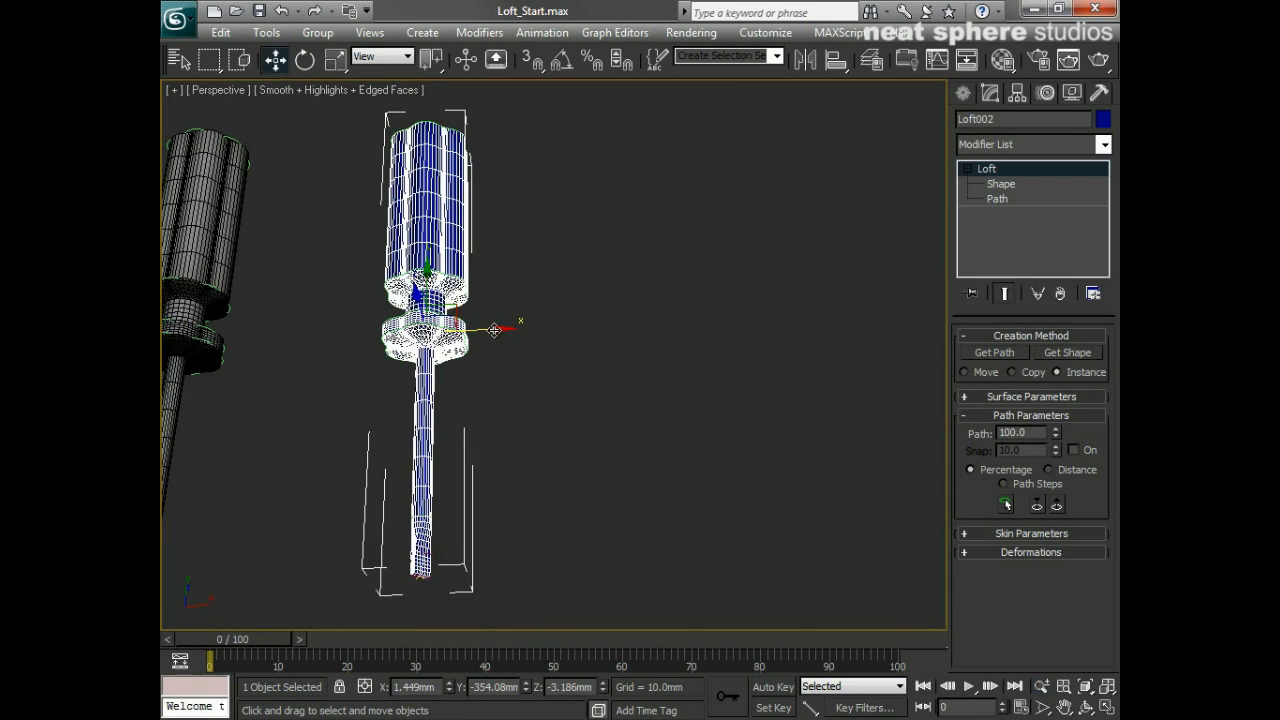
pyautogui.keyDown('shift'); pyautogui.moveTo(499, 327); pyautogui.dragTo(618, 330); pyautogui.keyUp('shift')
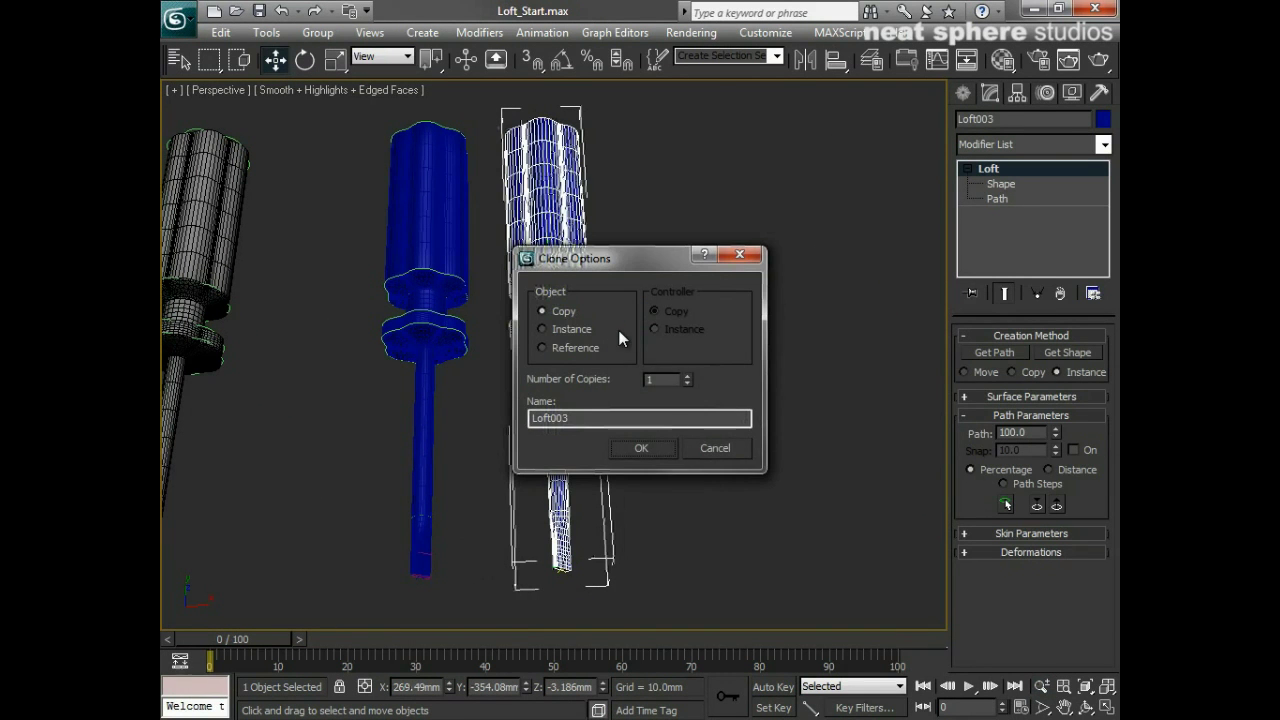
pyautogui.click(687, 375)
pyautogui.click(660, 450)
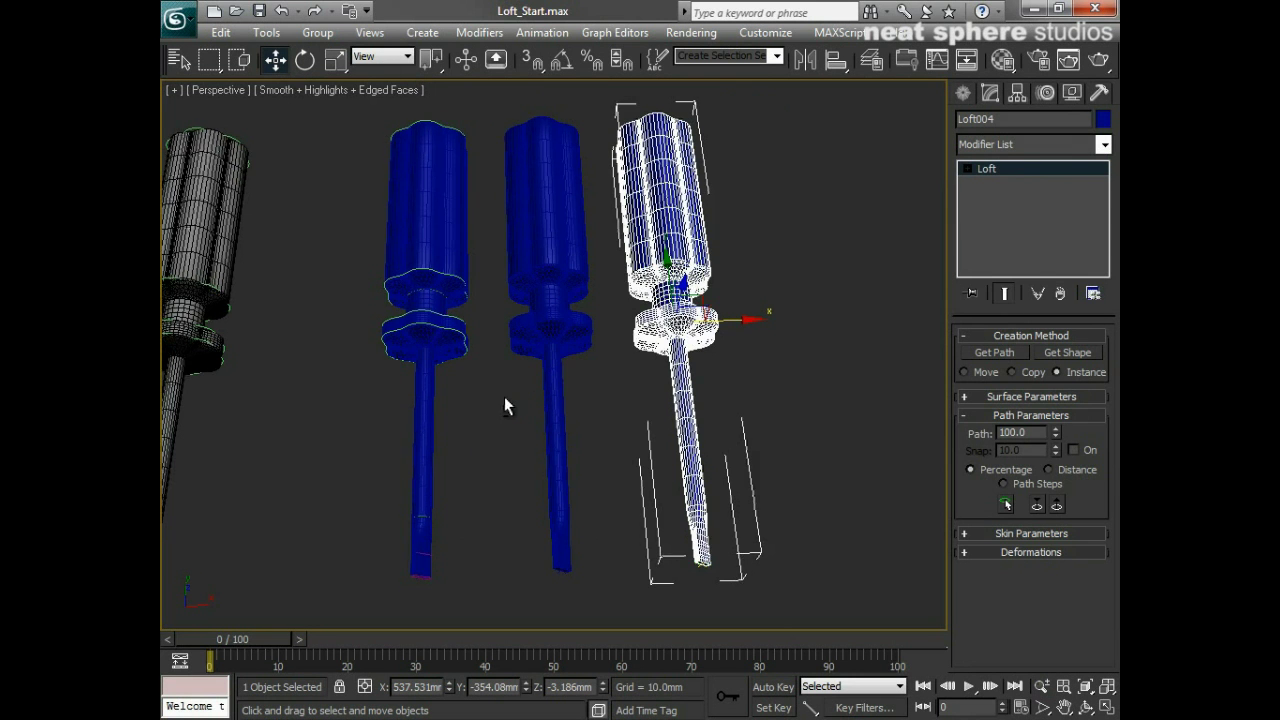
# Scale the middle screwdriver copy to about 41 percent along its length and enlarge its cross-section to make it stubby
pyautogui.keyDown('alt'); pyautogui.moveTo(504, 398); pyautogui.dragTo(606, 286, button='middle'); pyautogui.keyUp('alt')
pyautogui.click(626, 237)
pyautogui.moveTo(691, 228); pyautogui.dragTo(569, 386, button='middle')
pyautogui.press('r')
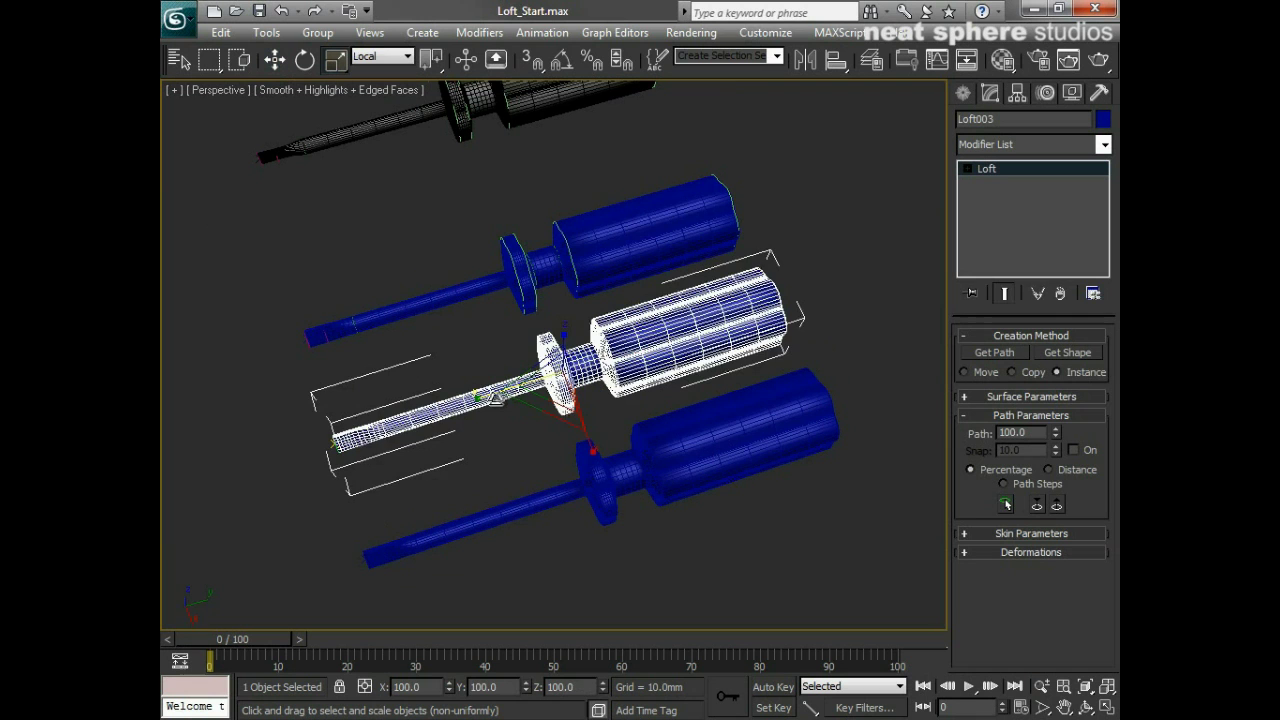
pyautogui.moveTo(491, 394); pyautogui.dragTo(550, 376)
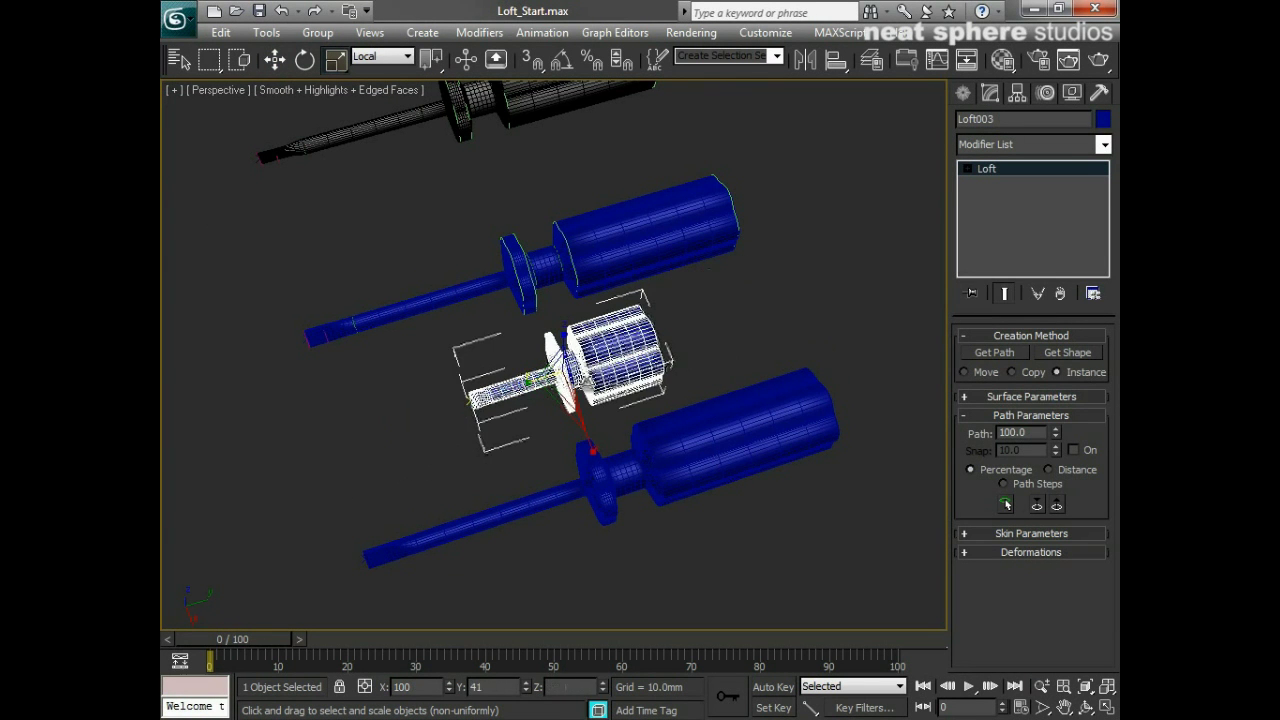
pyautogui.keyDown('alt'); pyautogui.moveTo(550, 376); pyautogui.dragTo(668, 350, button='middle'); pyautogui.keyUp('alt')
pyautogui.moveTo(586, 356); pyautogui.dragTo(596, 322)
# Scale down the outermost screwdriver copy across its width and thickness to make it slimmer, then clear the selection
pyautogui.keyDown('alt'); pyautogui.moveTo(620, 405); pyautogui.dragTo(552, 459, button='middle'); pyautogui.keyUp('alt')
pyautogui.click(672, 454)
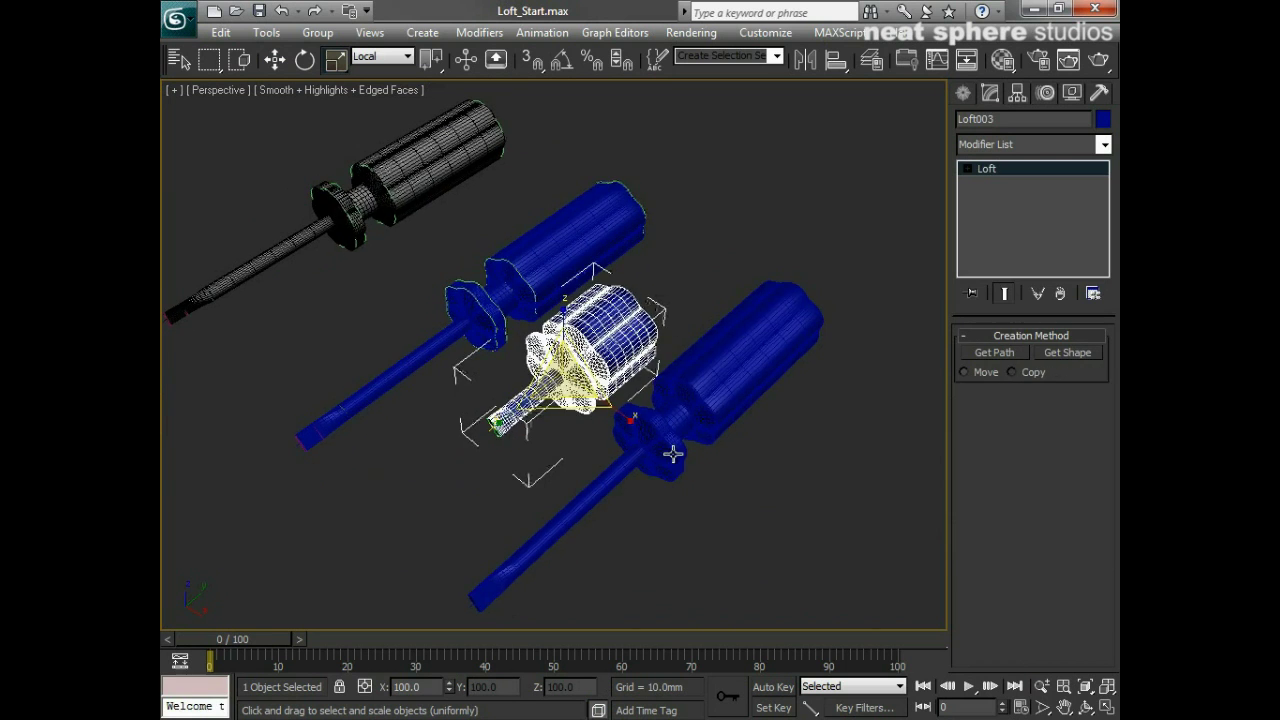
pyautogui.keyDown('alt'); pyautogui.moveTo(672, 454); pyautogui.dragTo(729, 434, button='middle'); pyautogui.keyUp('alt')
pyautogui.press('r')
pyautogui.moveTo(729, 434); pyautogui.dragTo(660, 490)
pyautogui.click(724, 503)
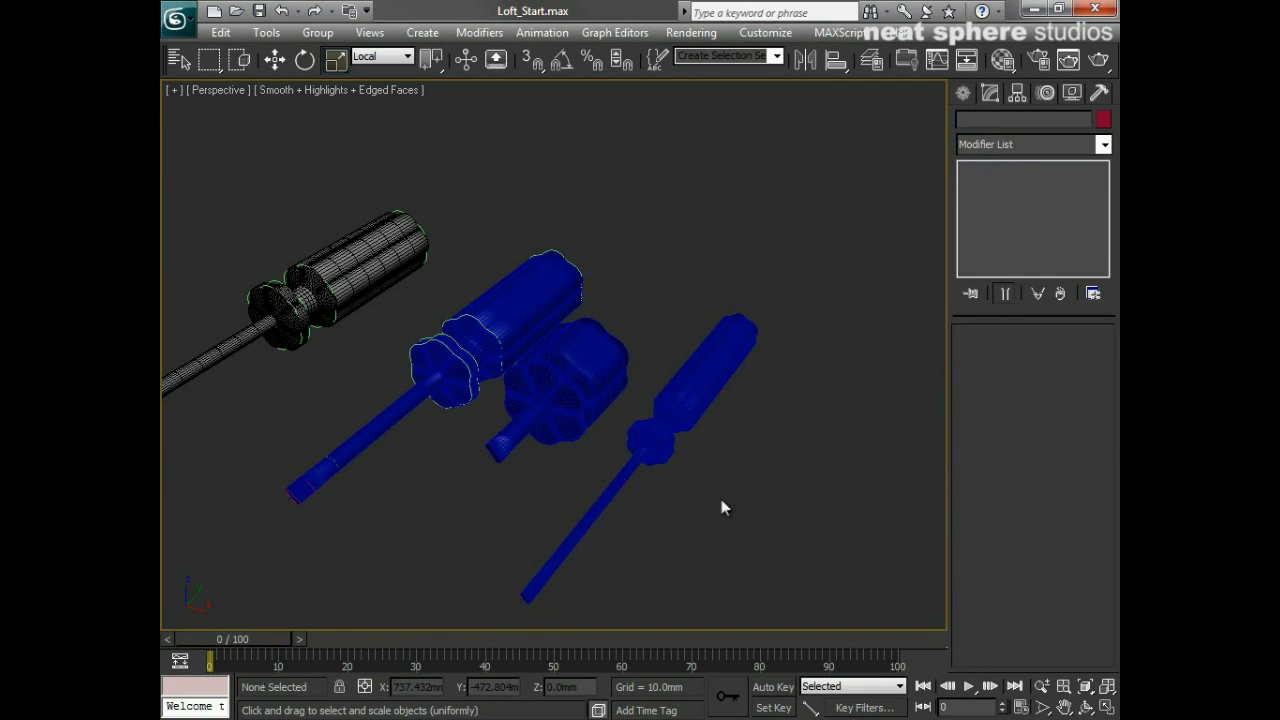
# Turn off edged faces and compare all four screwdrivers side by side from above
pyautogui.press('F4')
pyautogui.keyDown('alt'); pyautogui.moveTo(700, 494); pyautogui.dragTo(600, 510, button='middle'); pyautogui.keyUp('alt')
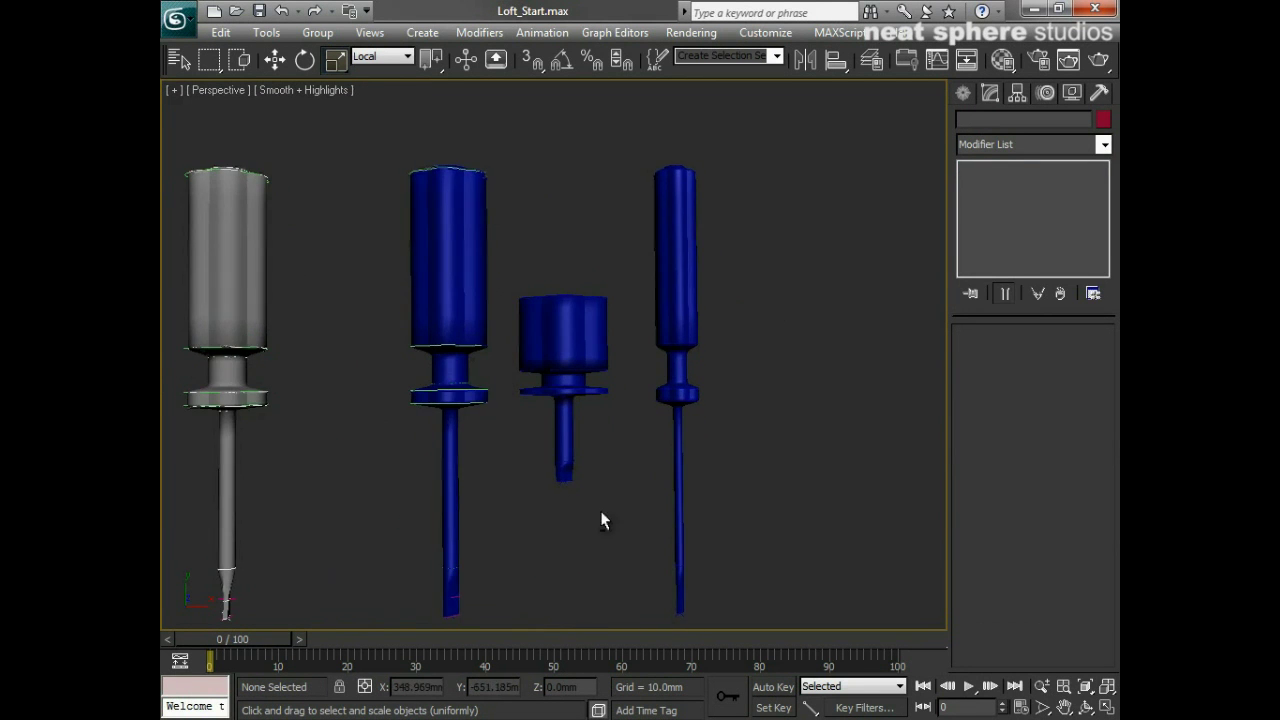
pyautogui.hotkey('alt', 'z')
pyautogui.moveTo(617, 346); pyautogui.dragTo(615, 386)
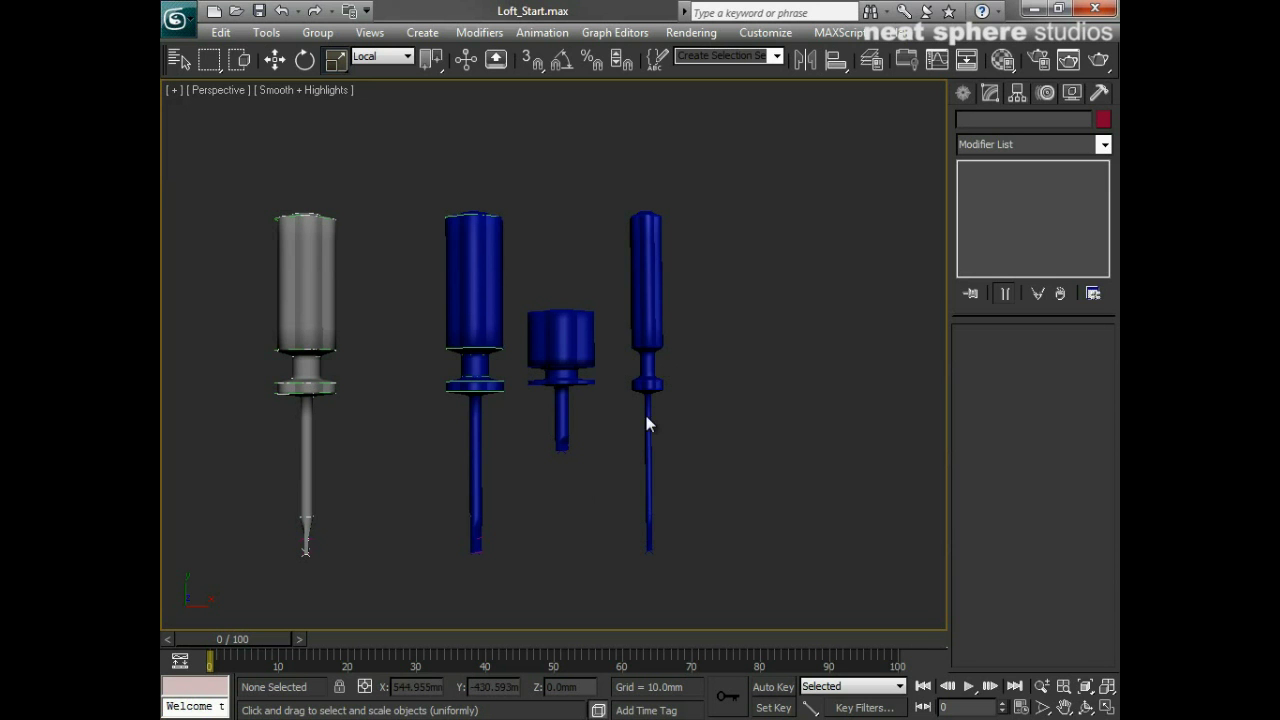
# Select the original blue screwdriver loft instead of its path line, viewing the screwdrivers at an angle
pyautogui.click(474, 298)
pyautogui.keyDown('alt'); pyautogui.moveTo(737, 491); pyautogui.dragTo(649, 434, button='middle'); pyautogui.keyUp('alt')
pyautogui.hotkey('alt', 'z')
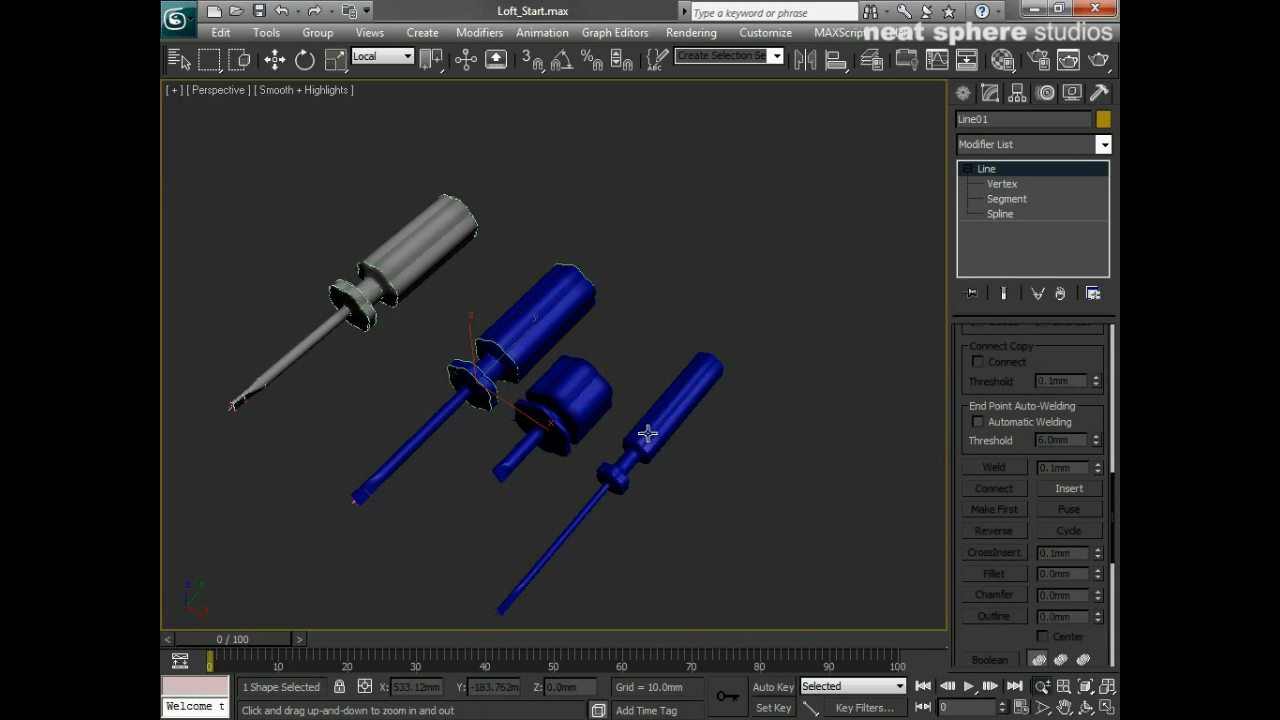
pyautogui.moveTo(649, 434); pyautogui.dragTo(648, 400)
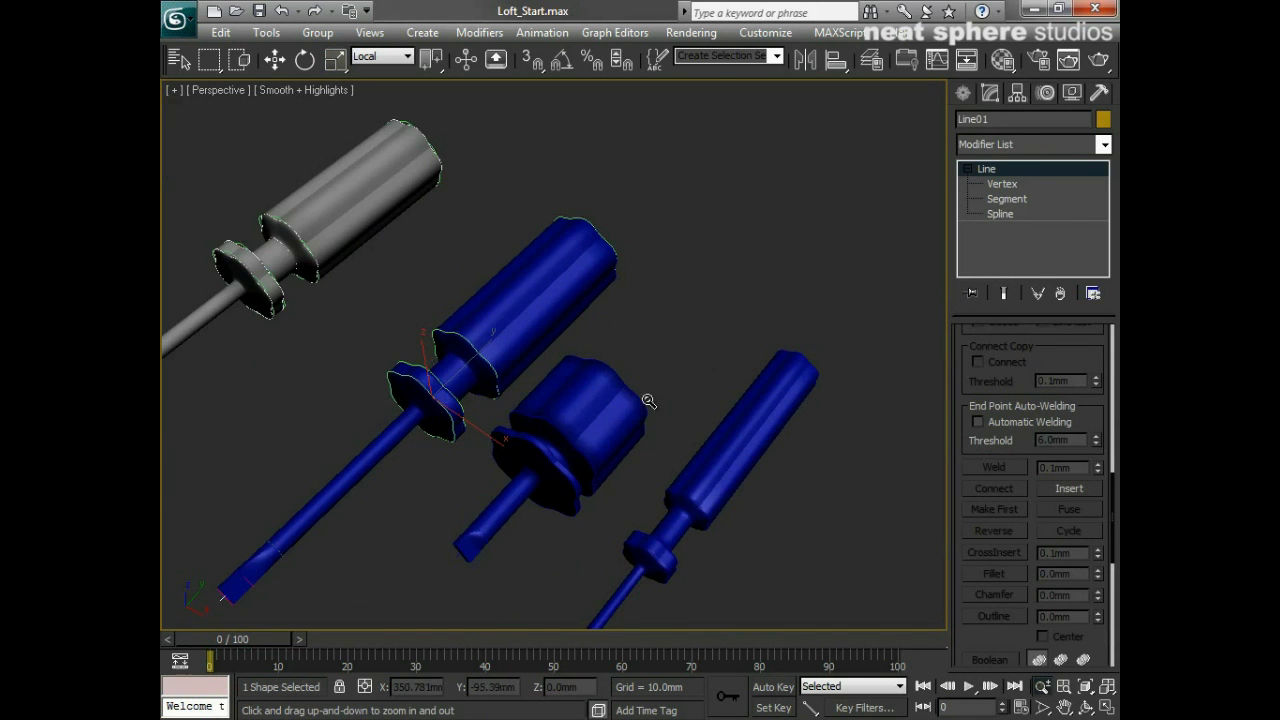
pyautogui.rightClick(586, 294)
pyautogui.click(571, 297)
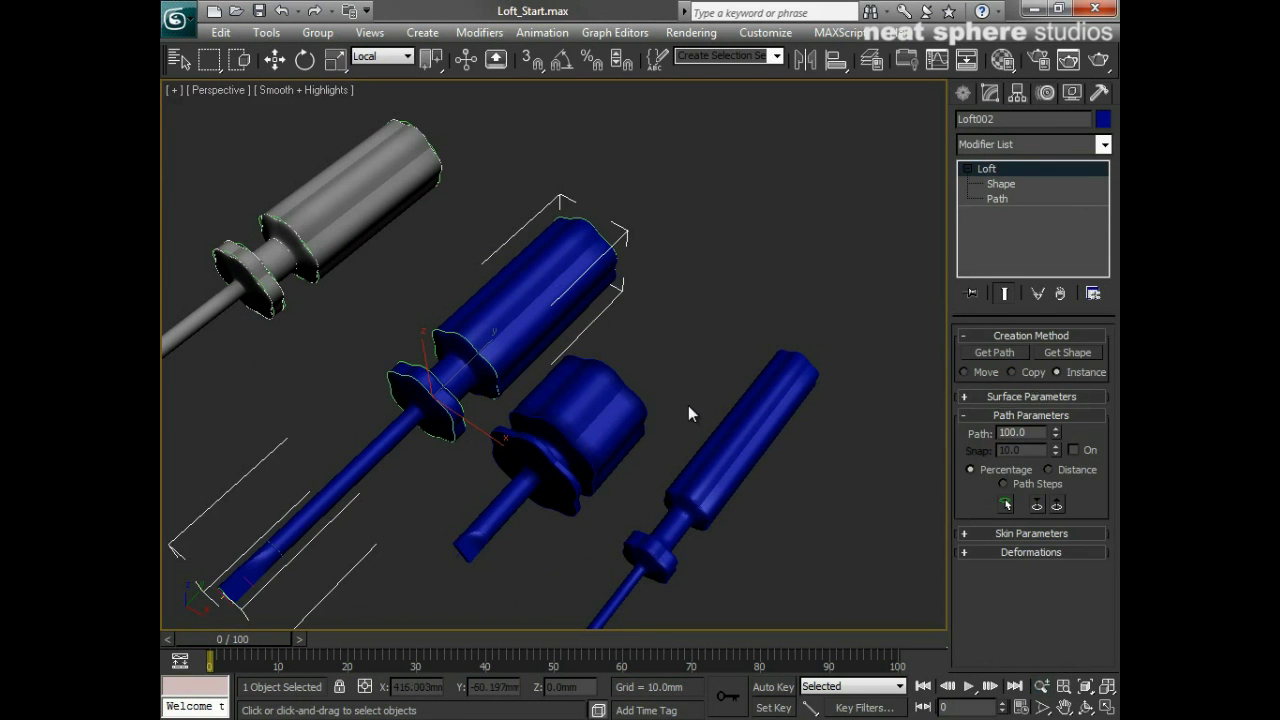
# Turn on Apply Mapping in the surface parameters of the original blue screwdriver loft
pyautogui.moveTo(688, 405); pyautogui.dragTo(788, 320, button='middle')
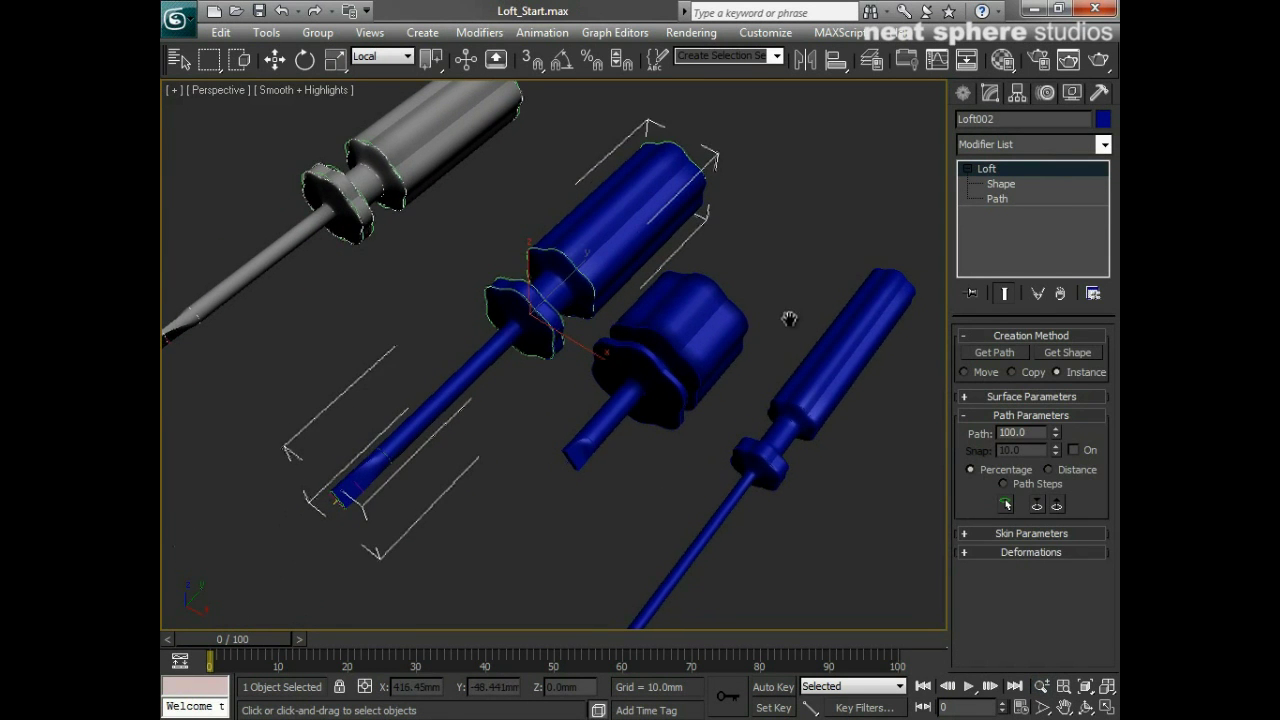
pyautogui.click(1001, 414)
pyautogui.click(1030, 396)
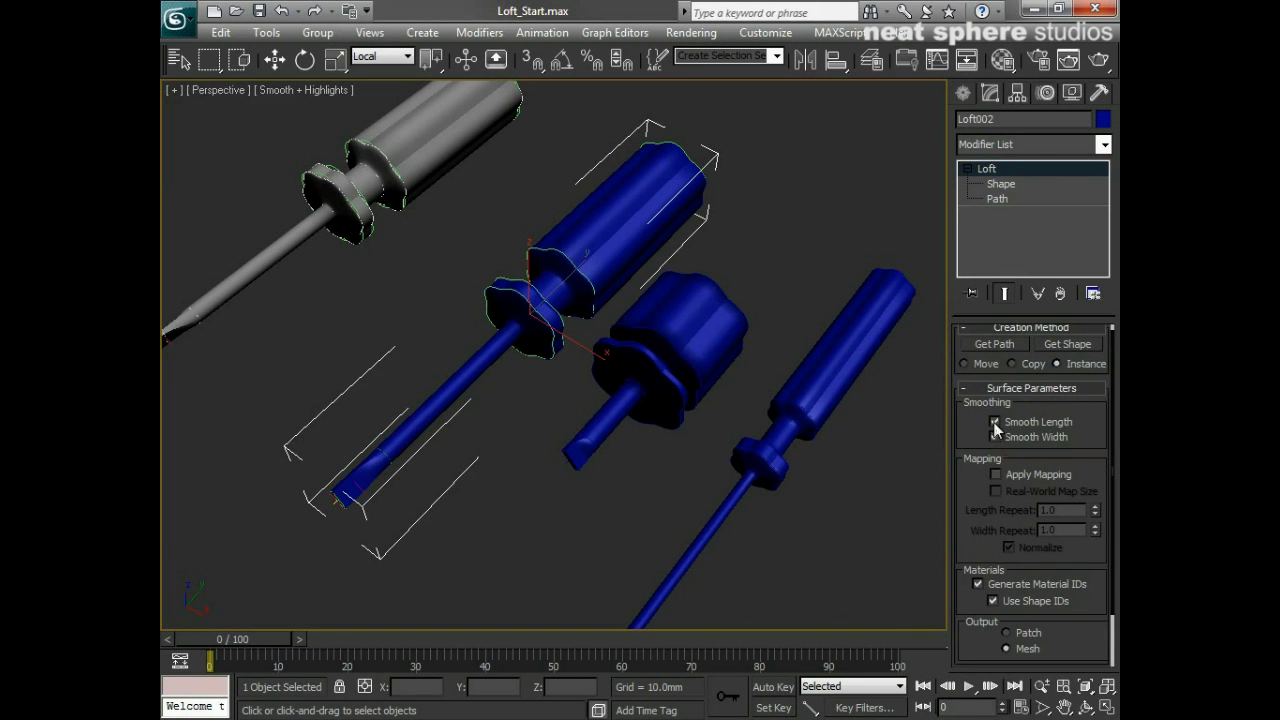
pyautogui.click(995, 474)
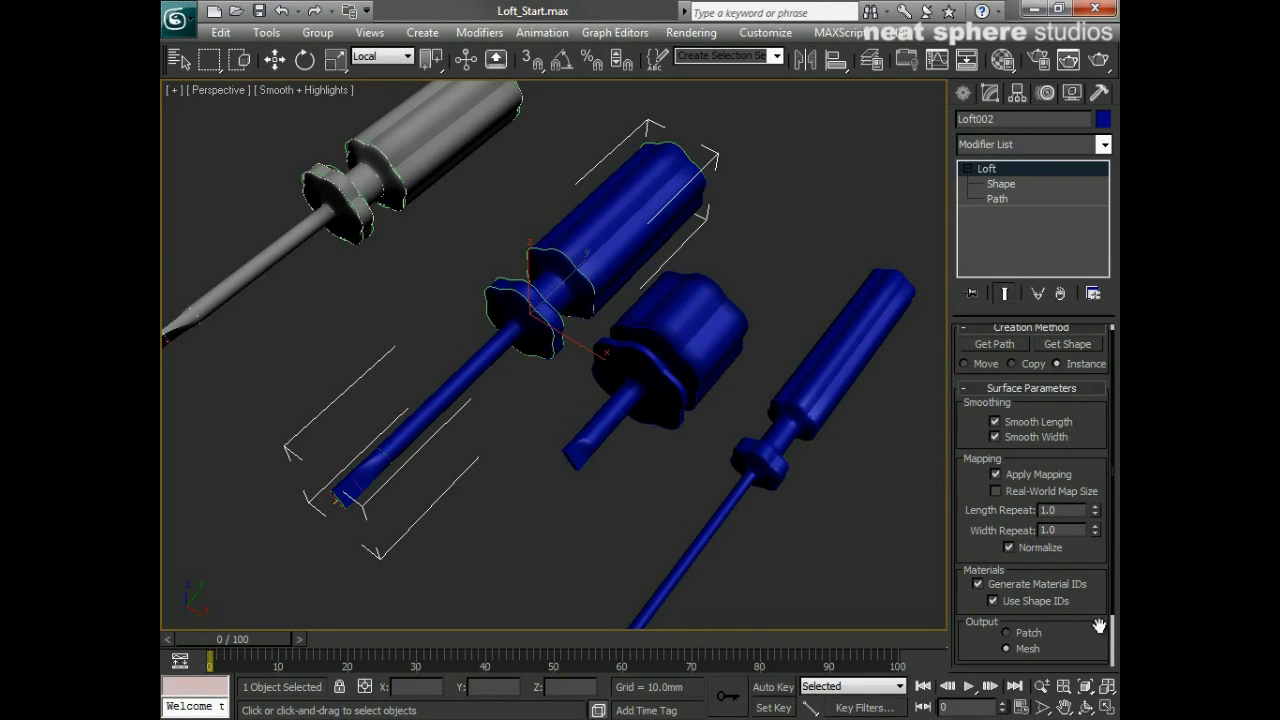
pyautogui.moveTo(1095, 625); pyautogui.dragTo(1094, 511)
pyautogui.scroll(3, 975, 438)
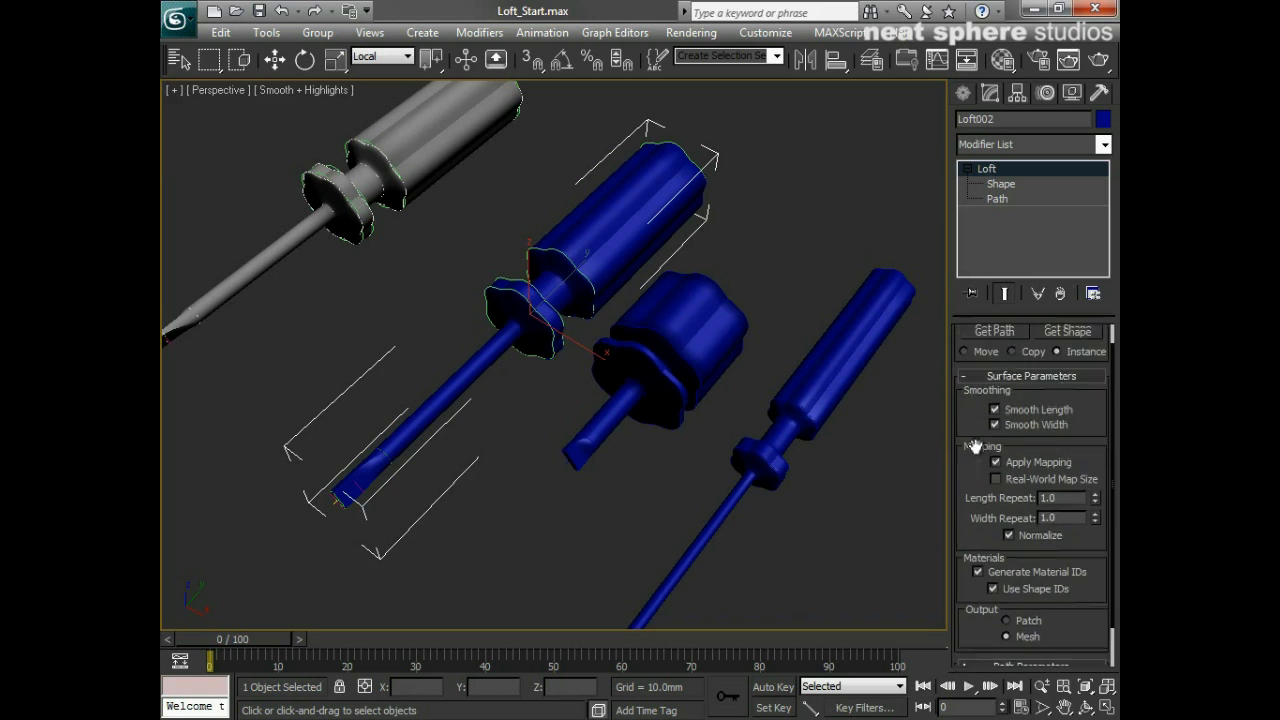
pyautogui.click(995, 401)
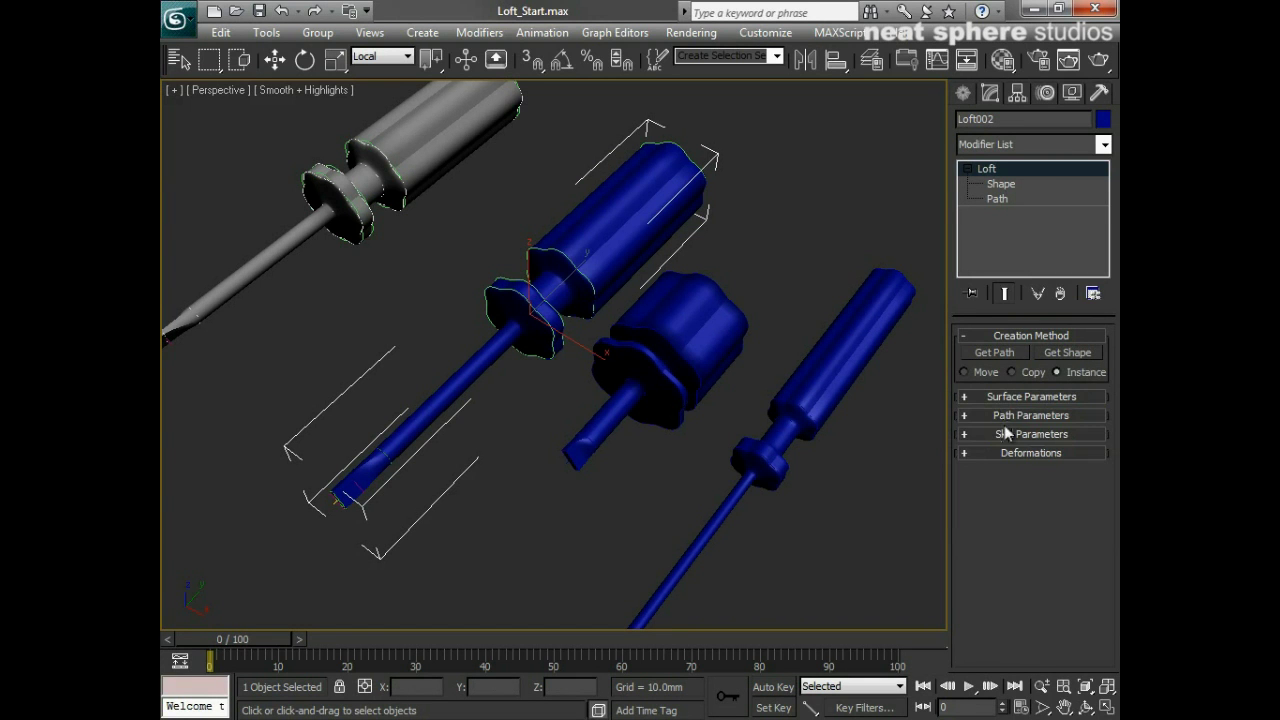
# Open the loft's skin parameters and display edged faces with the screwdrivers viewed up close
pyautogui.click(1003, 432)
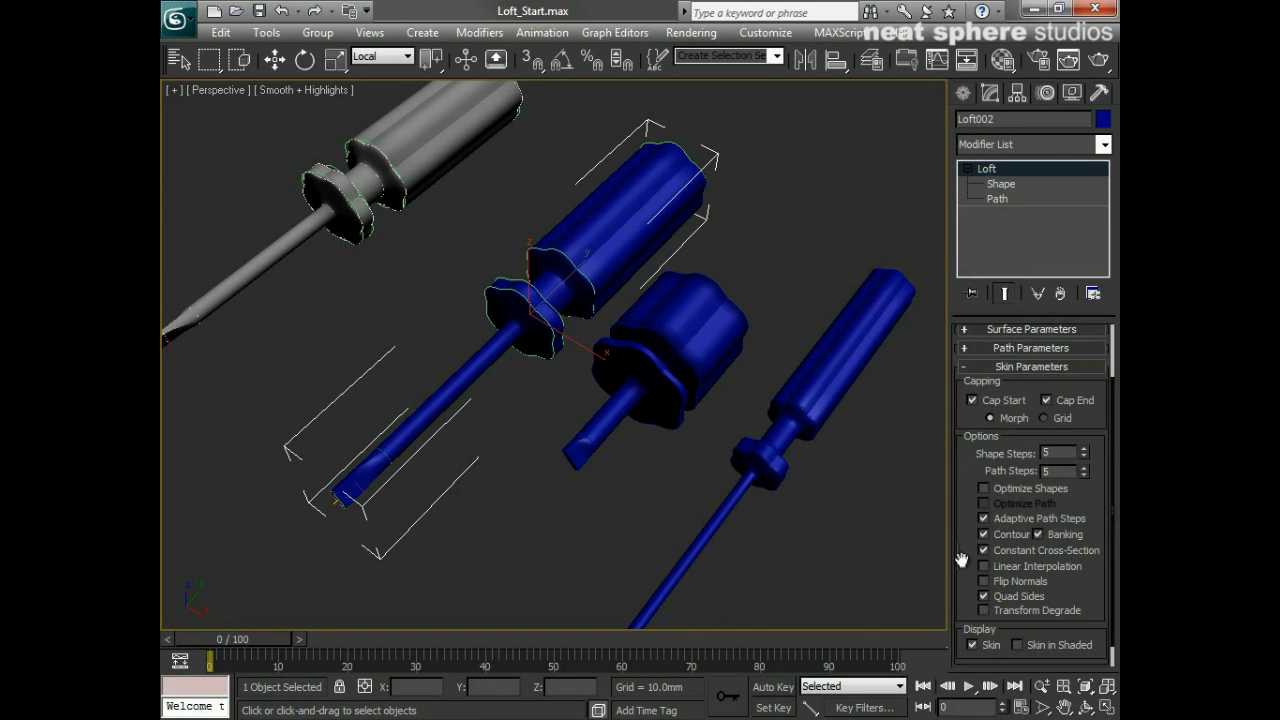
pyautogui.moveTo(963, 560); pyautogui.dragTo(965, 538)
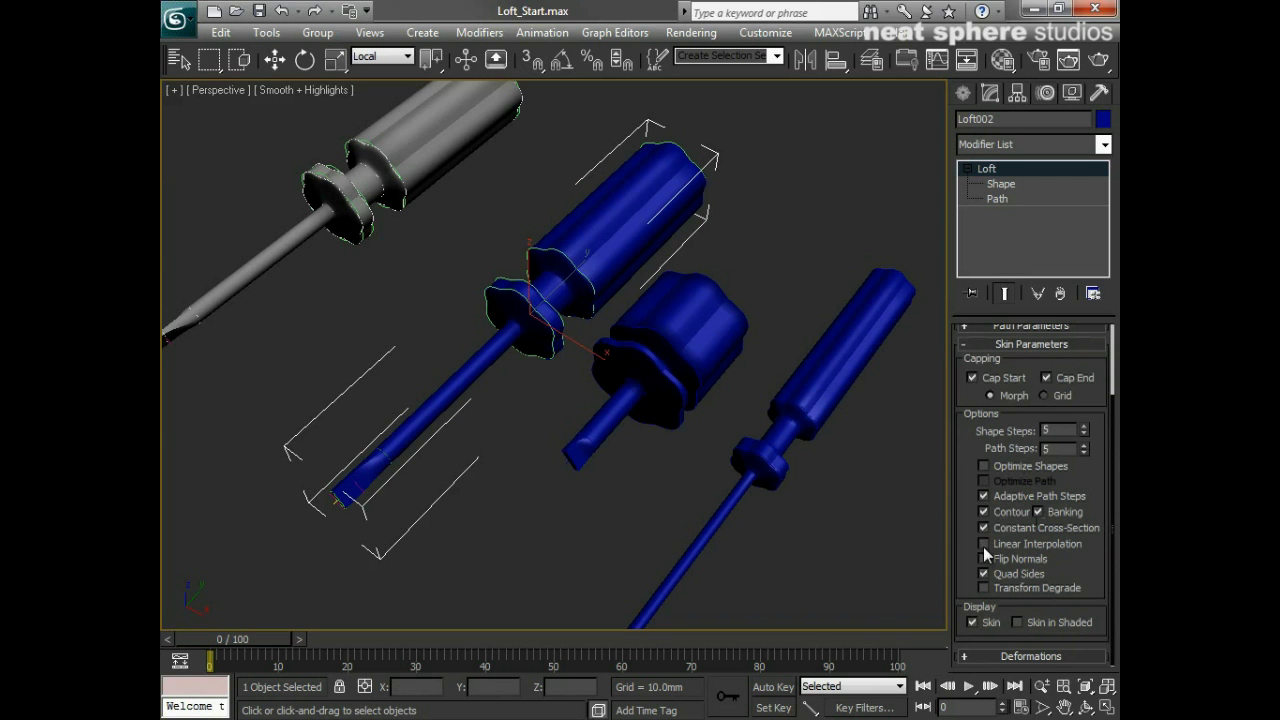
pyautogui.hotkey('alt', 'z')
pyautogui.moveTo(580, 457); pyautogui.dragTo(609, 436)
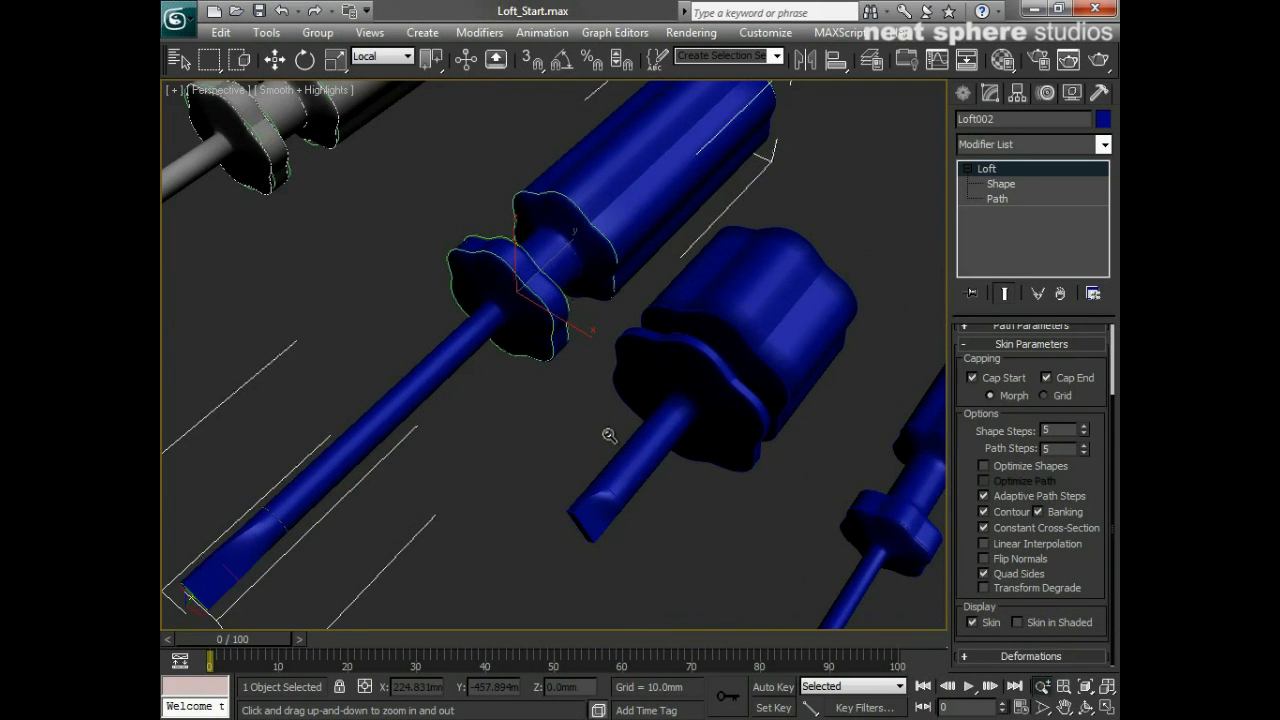
pyautogui.press('F4')
pyautogui.keyDown('alt'); pyautogui.moveTo(567, 449); pyautogui.dragTo(610, 396, button='middle'); pyautogui.keyUp('alt')
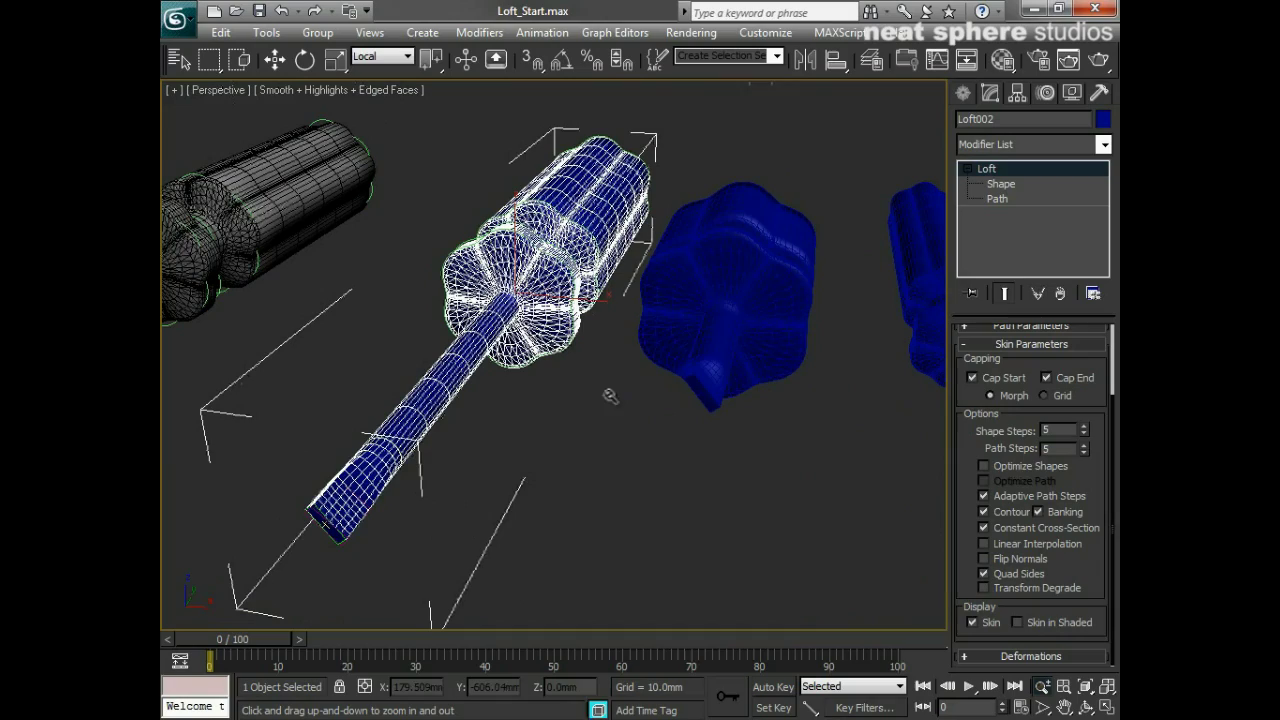
# Reduce the loft's path steps to 0 and raise them again to 3, checking the mesh from several angles
pyautogui.moveTo(1083, 452); pyautogui.dragTo(1083, 467)
pyautogui.keyDown('alt'); pyautogui.moveTo(800, 530); pyautogui.dragTo(608, 512, button='middle'); pyautogui.keyUp('alt')
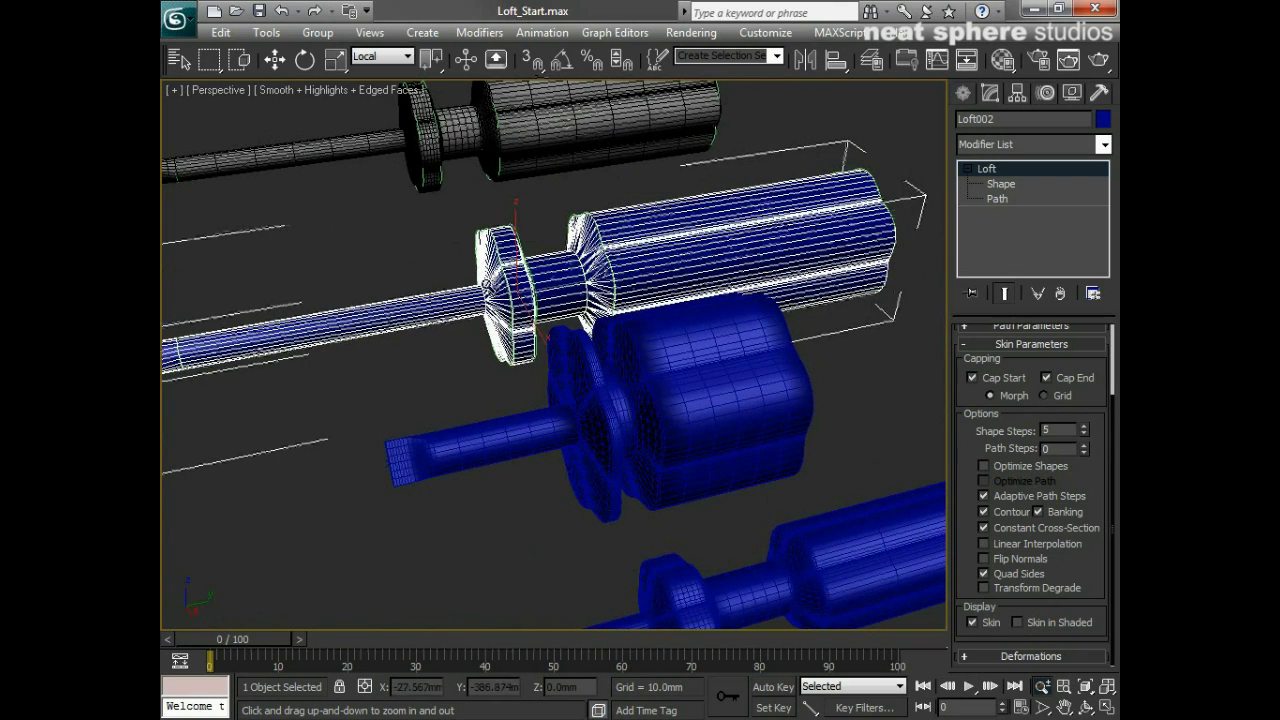
pyautogui.click(1083, 445)
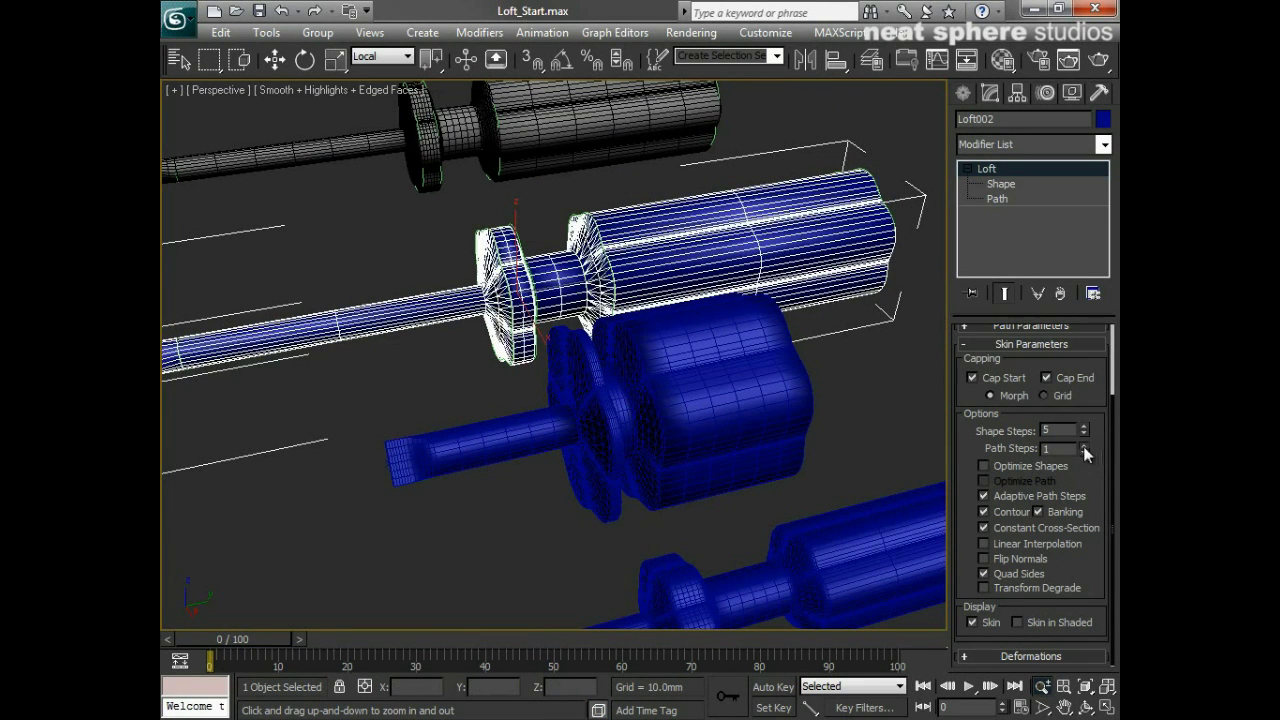
pyautogui.click(1083, 445)
pyautogui.click(1083, 445)
pyautogui.keyDown('alt'); pyautogui.moveTo(865, 449); pyautogui.dragTo(584, 428, button='middle'); pyautogui.keyUp('alt')
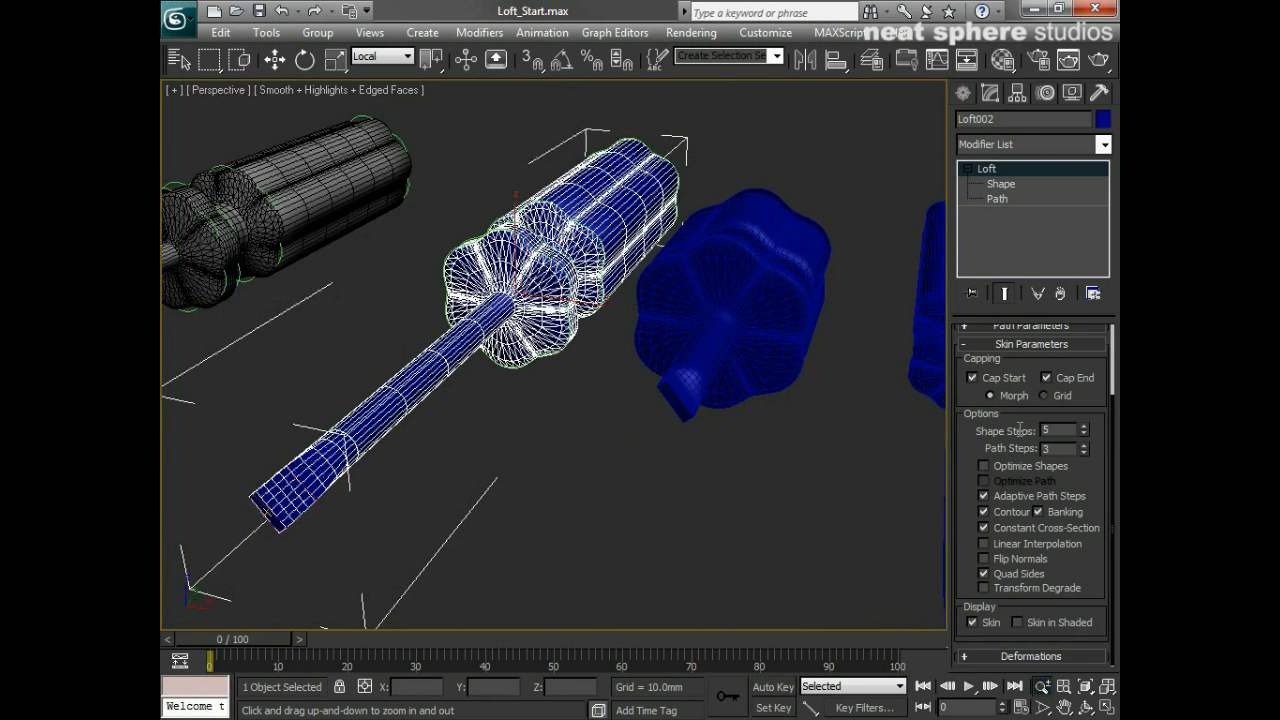
# Reduce both the shape steps and the path steps of the loft to 0 and inspect the coarse mesh
pyautogui.moveTo(1083, 432); pyautogui.dragTo(1082, 449)
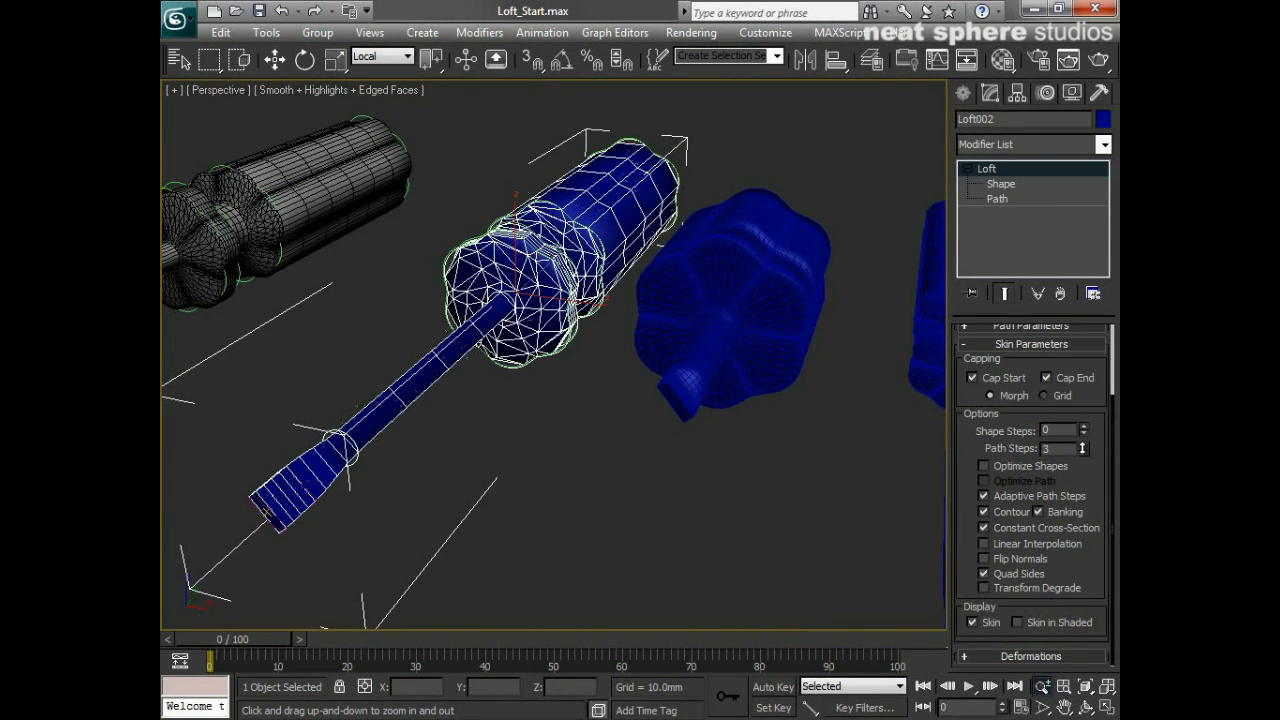
pyautogui.click(1084, 453)
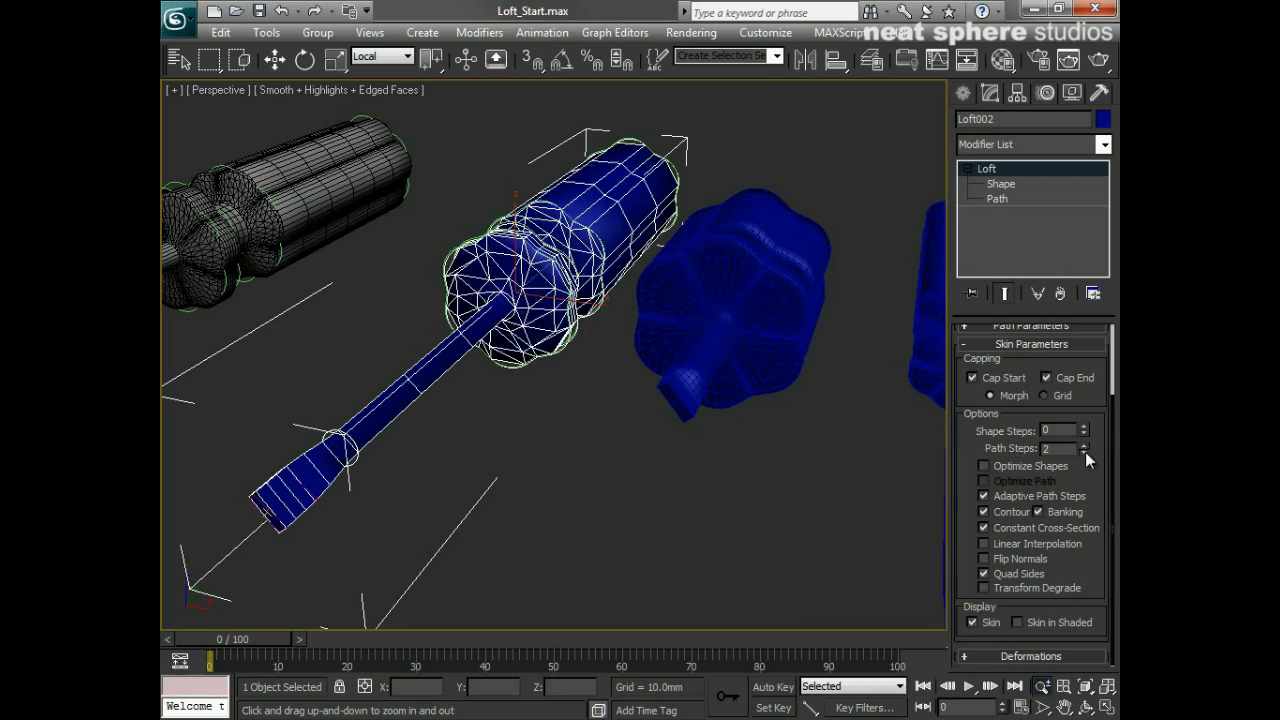
pyautogui.click(1084, 453)
pyautogui.click(1084, 453)
pyautogui.moveTo(819, 467)
pyautogui.keyDown('alt'); pyautogui.mouseDown(button='middle')
pyautogui.moveTo(740, 492)
pyautogui.moveTo(533, 497)
pyautogui.moveTo(549, 554)
pyautogui.moveTo(847, 475)
pyautogui.moveTo(646, 457)
pyautogui.moveTo(643, 526)
pyautogui.moveTo(491, 503)
pyautogui.moveTo(423, 470)
pyautogui.moveTo(494, 463)
pyautogui.moveTo(540, 443)
pyautogui.moveTo(529, 434)
pyautogui.moveTo(847, 492)
pyautogui.moveTo(833, 481)
pyautogui.mouseUp(button='middle'); pyautogui.keyUp('alt')
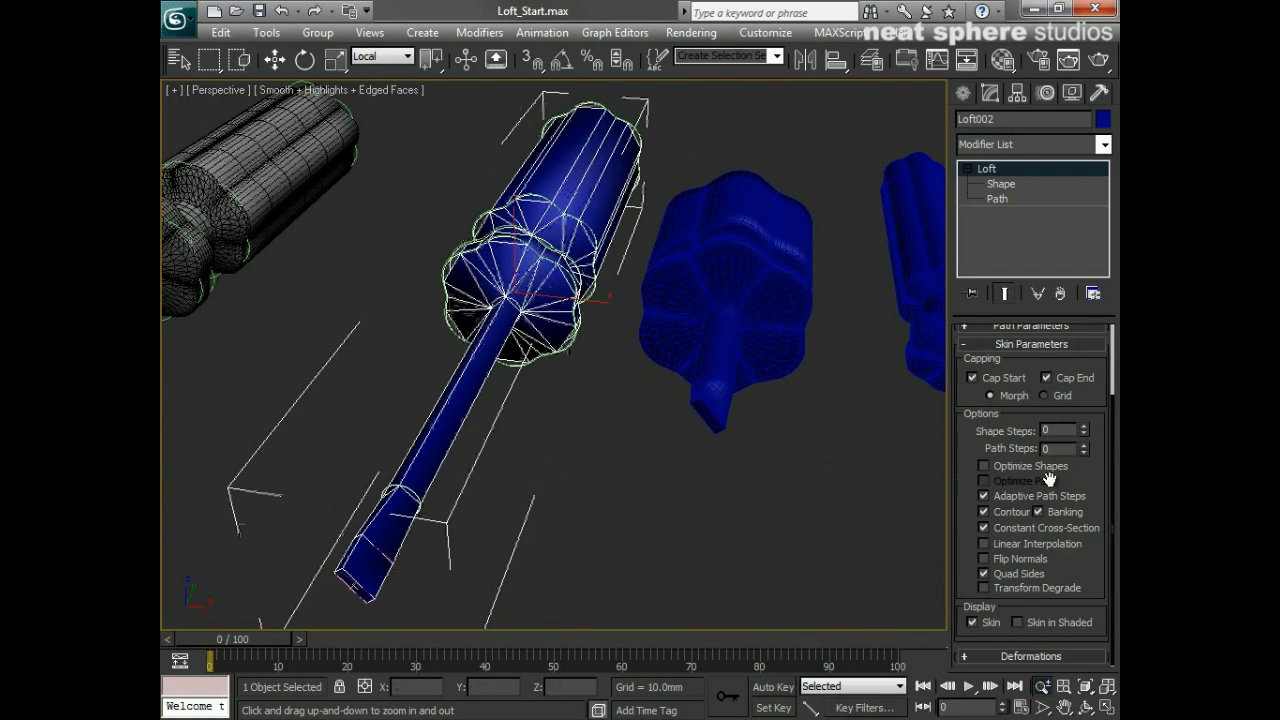
# Set the loft's shape steps and path steps to 6 and enable Optimize Shapes
pyautogui.write('6')
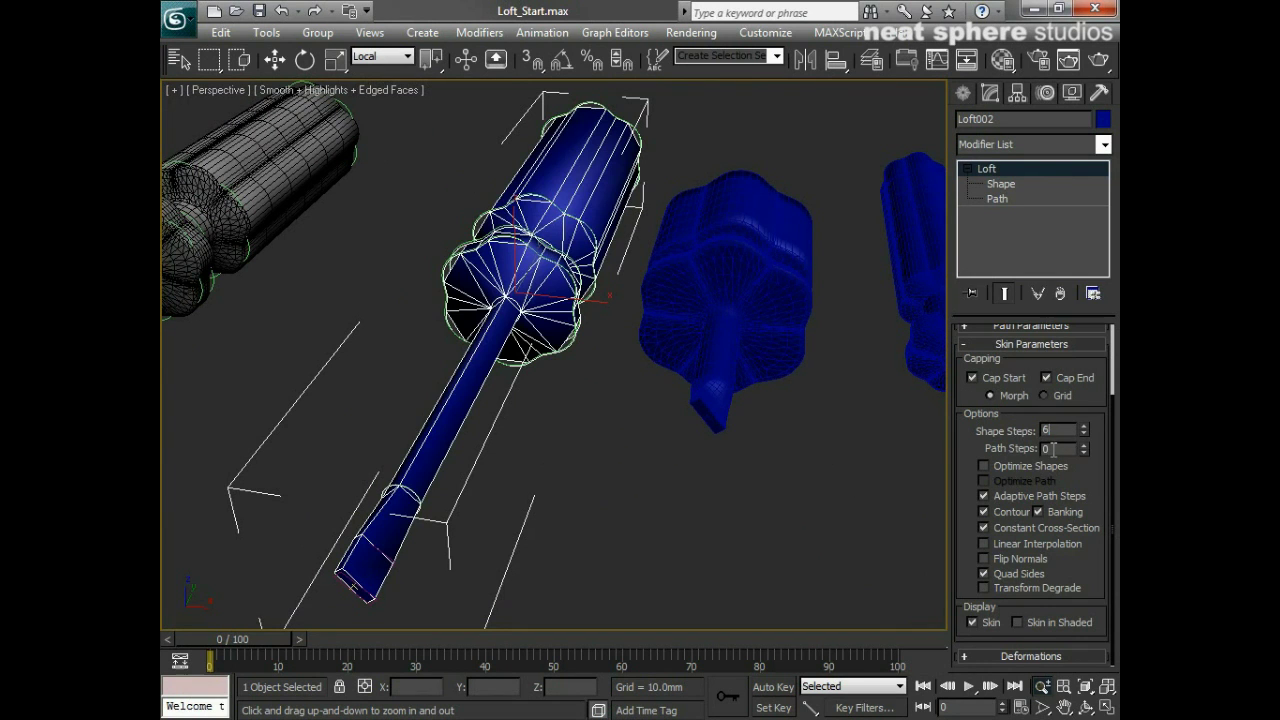
pyautogui.press('Tab')
pyautogui.write('6')
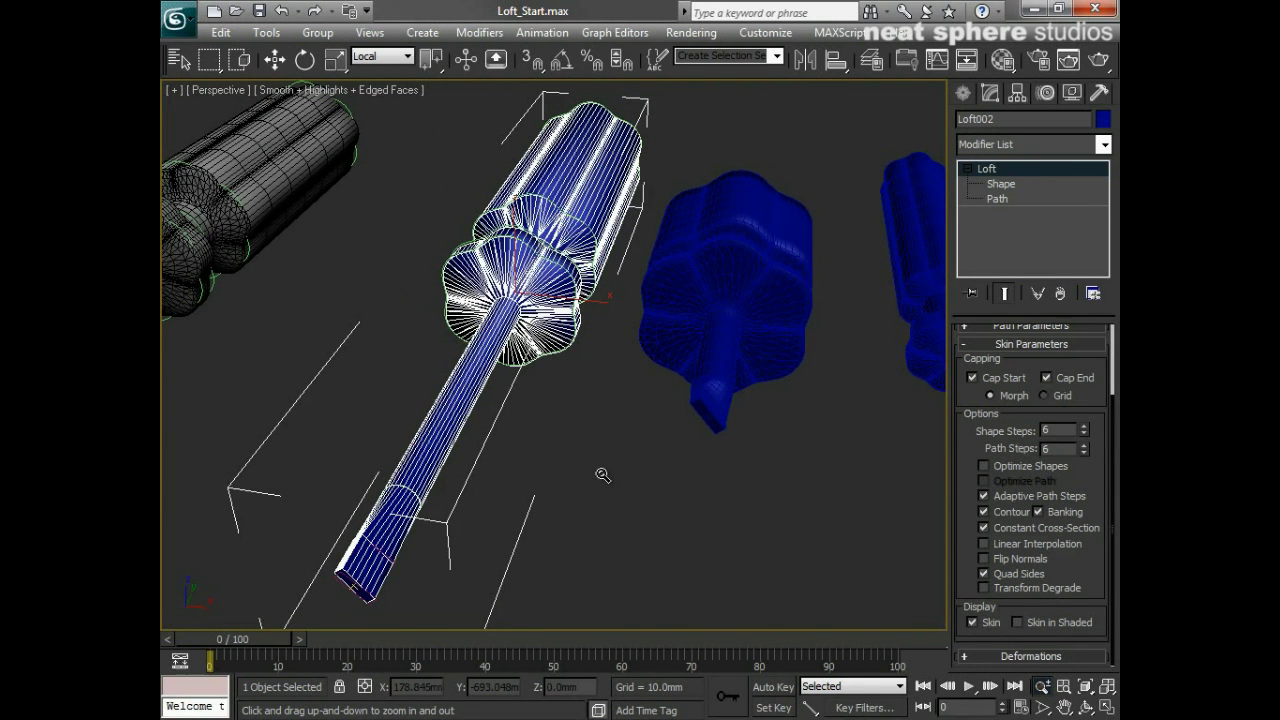
pyautogui.press('Return')
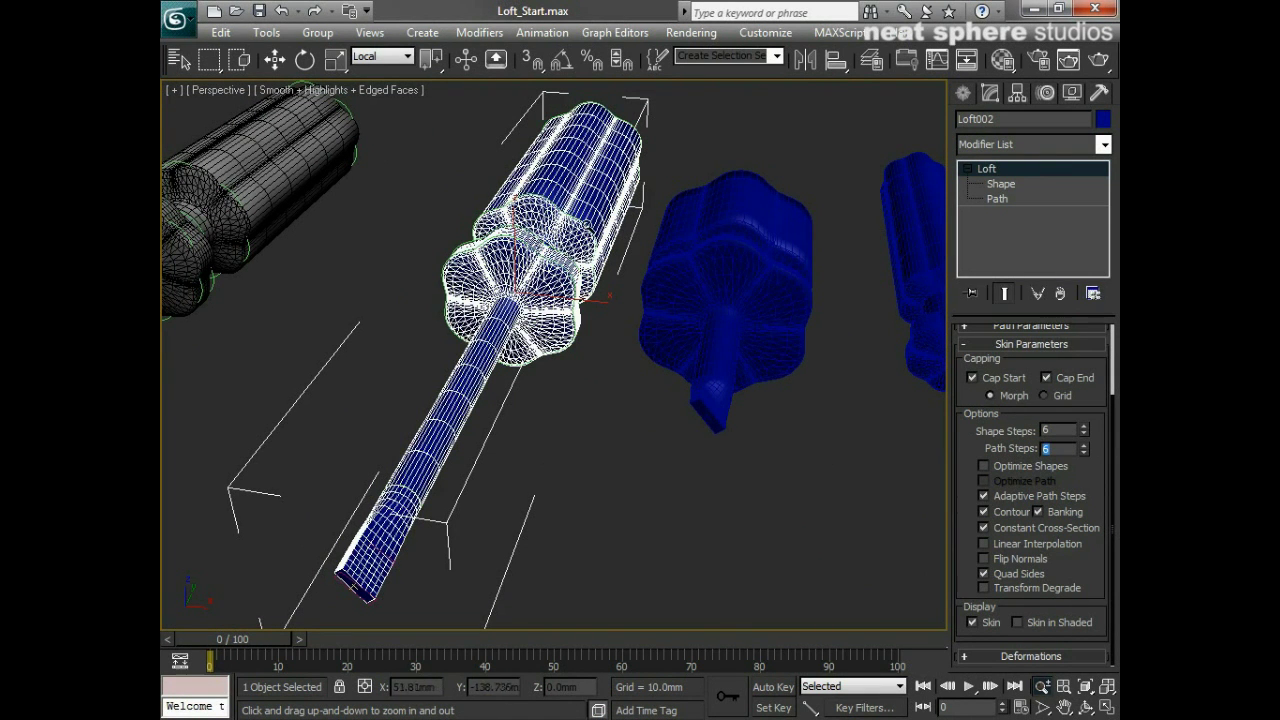
pyautogui.click(984, 466)
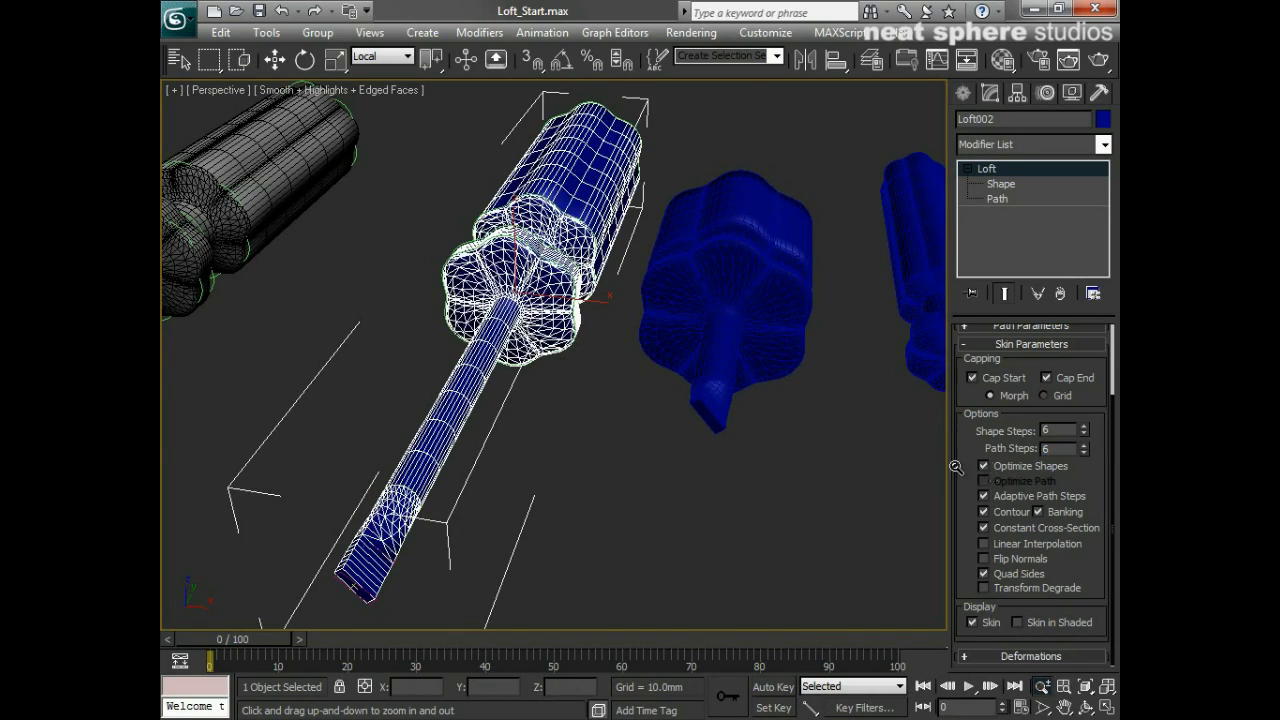
pyautogui.moveTo(739, 497)
pyautogui.keyDown('alt'); pyautogui.mouseDown(button='middle')
pyautogui.moveTo(614, 494)
pyautogui.moveTo(738, 497)
pyautogui.mouseUp(button='middle'); pyautogui.keyUp('alt')
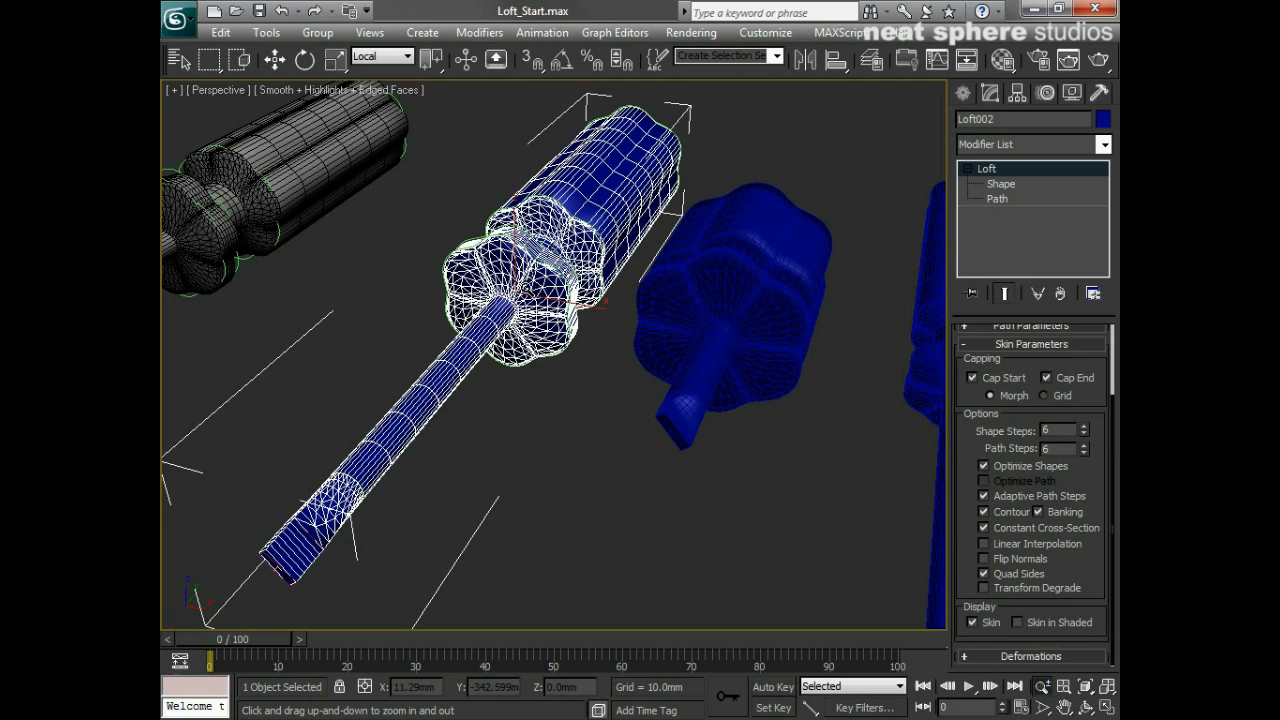
# Switch Linear Interpolation on and off again to compare its effect on the loft's skin
pyautogui.click(984, 544)
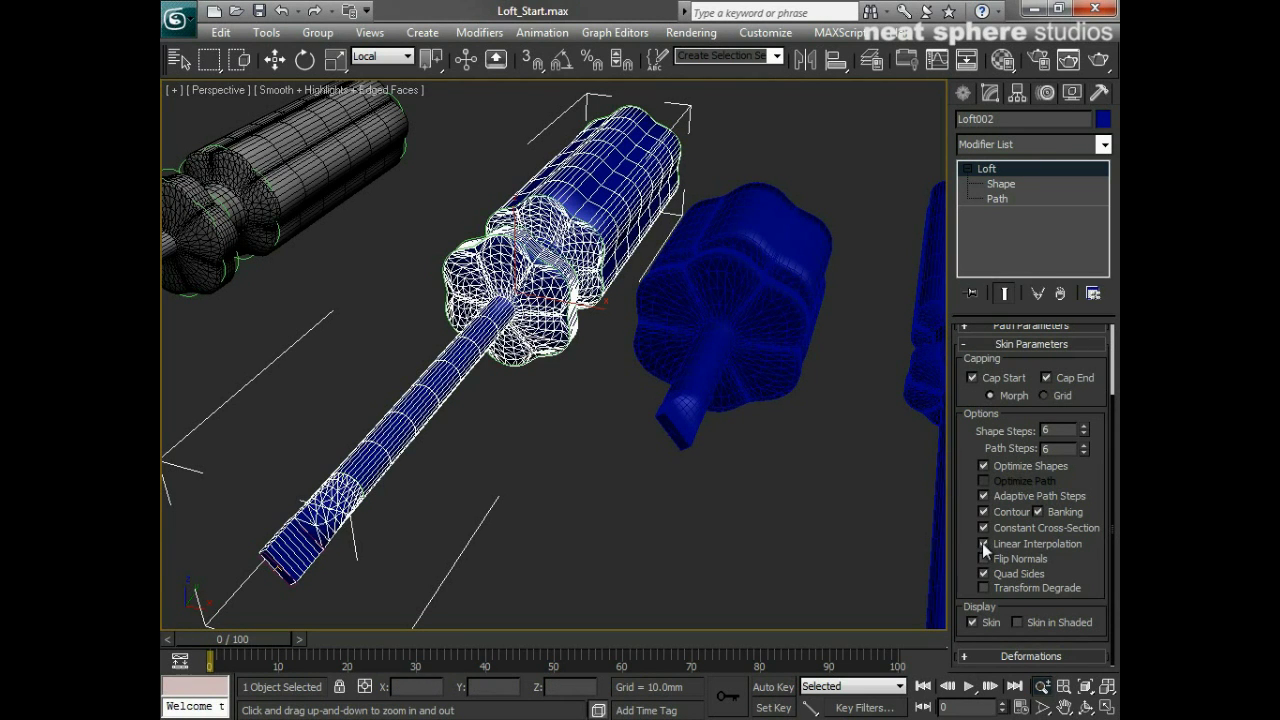
pyautogui.click(983, 544)
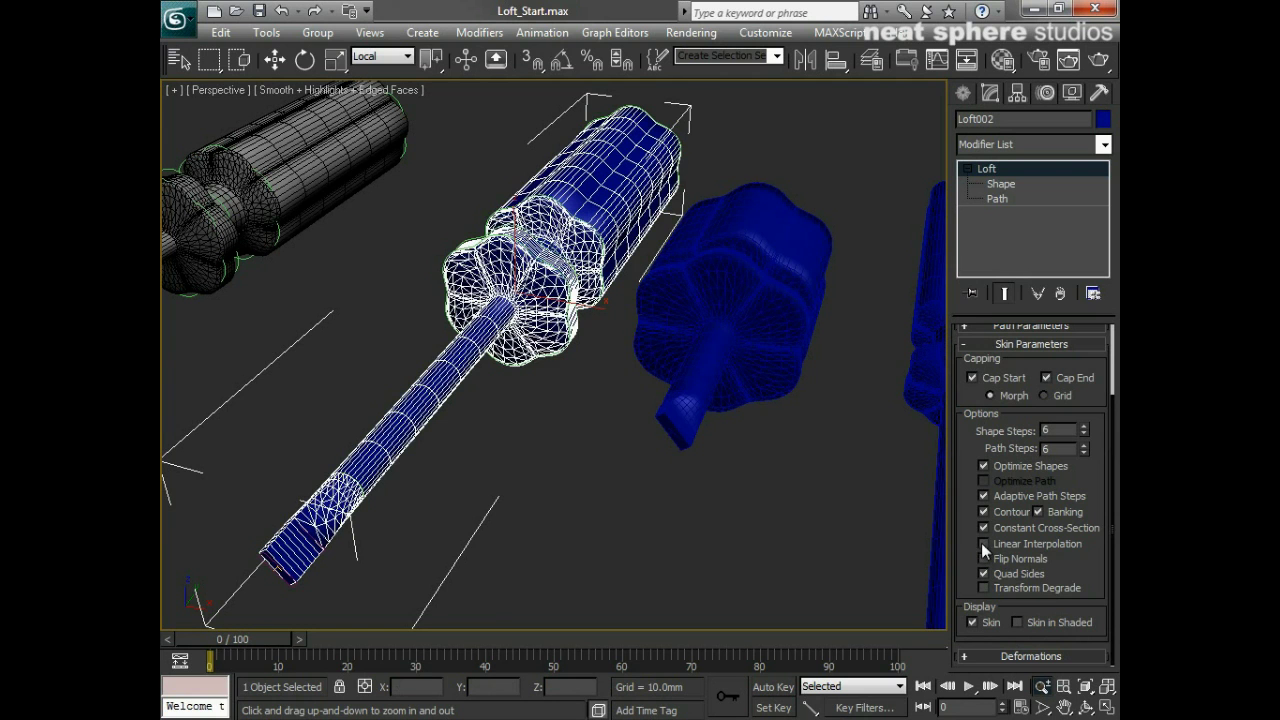
pyautogui.moveTo(964, 548); pyautogui.dragTo(960, 490)
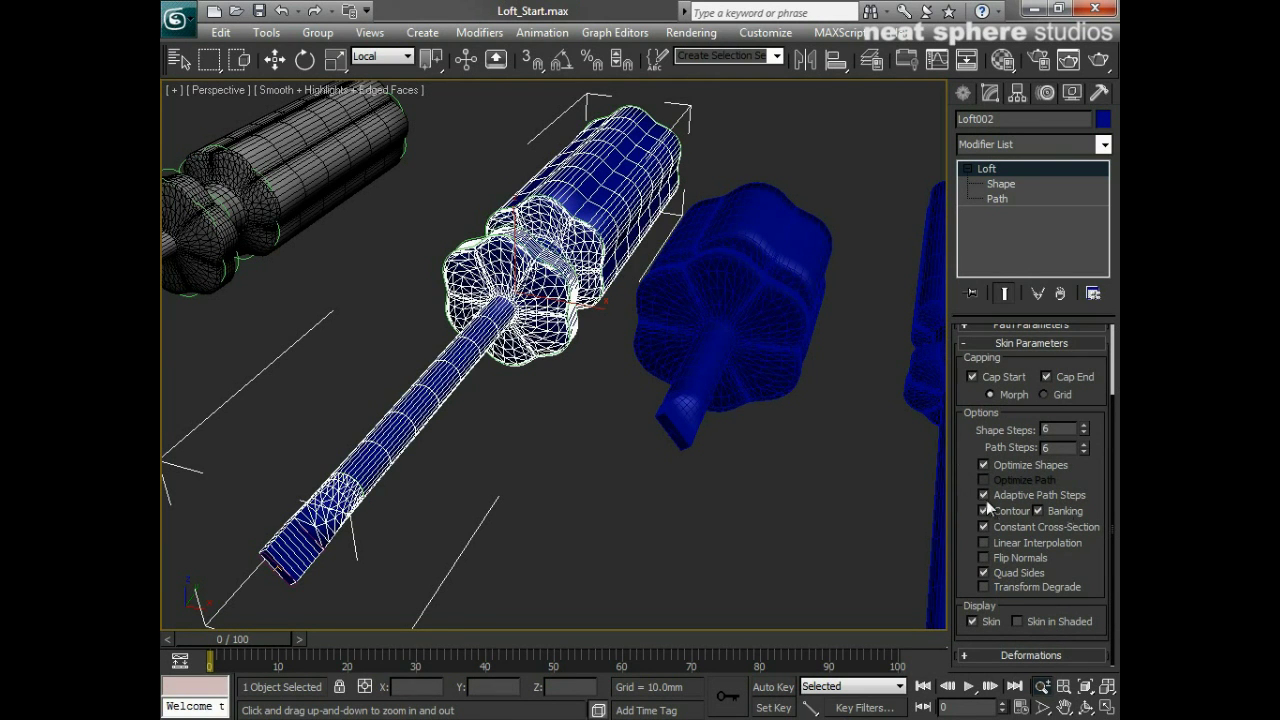
# Raise the path steps to 11 with Adaptive Path Steps disabled, and re-enable Adaptive Path Steps
pyautogui.click(983, 495)
pyautogui.keyDown('alt'); pyautogui.moveTo(780, 497); pyautogui.dragTo(700, 478, button='middle'); pyautogui.keyUp('alt')
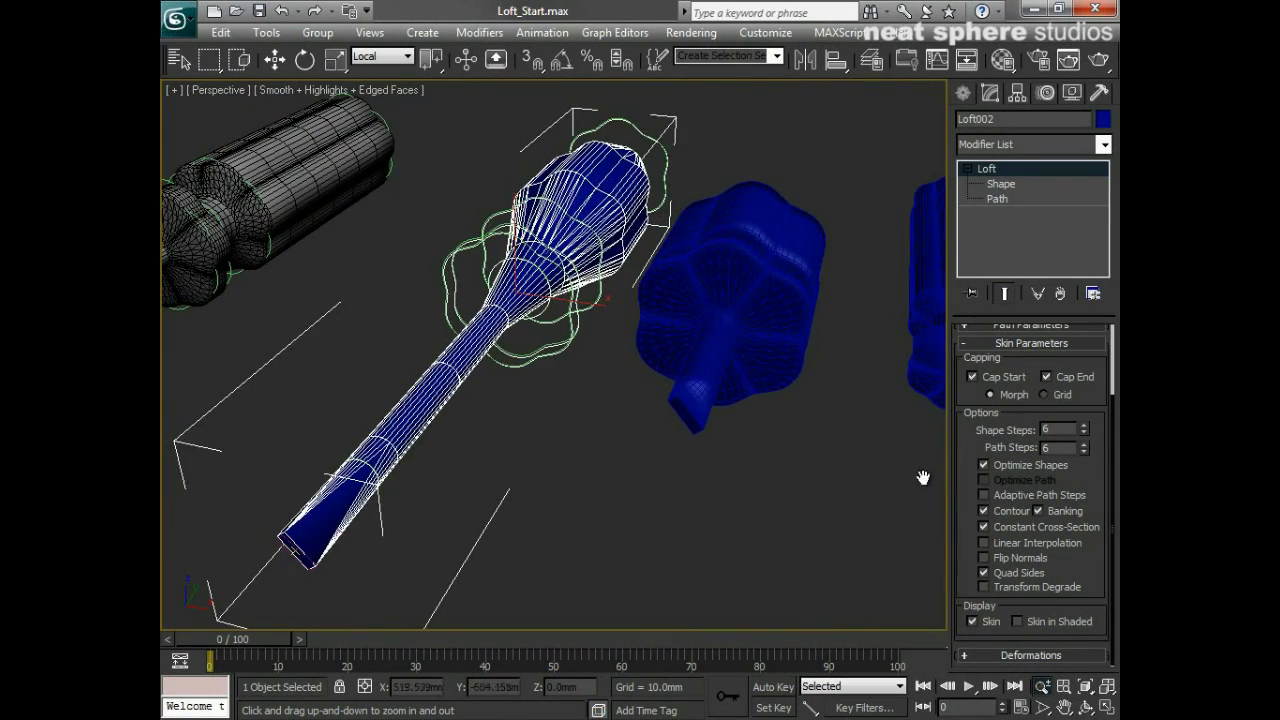
pyautogui.click(1083, 443)
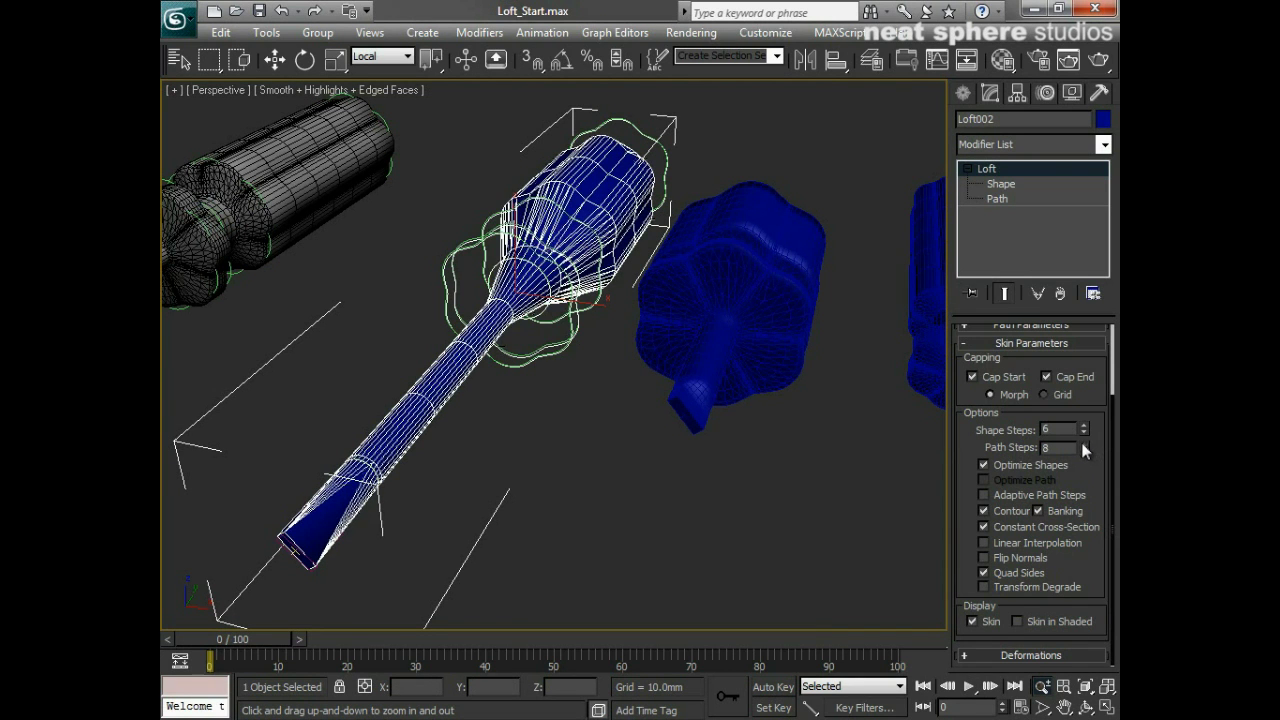
pyautogui.click(1083, 443)
pyautogui.click(1083, 443)
pyautogui.click(1083, 443)
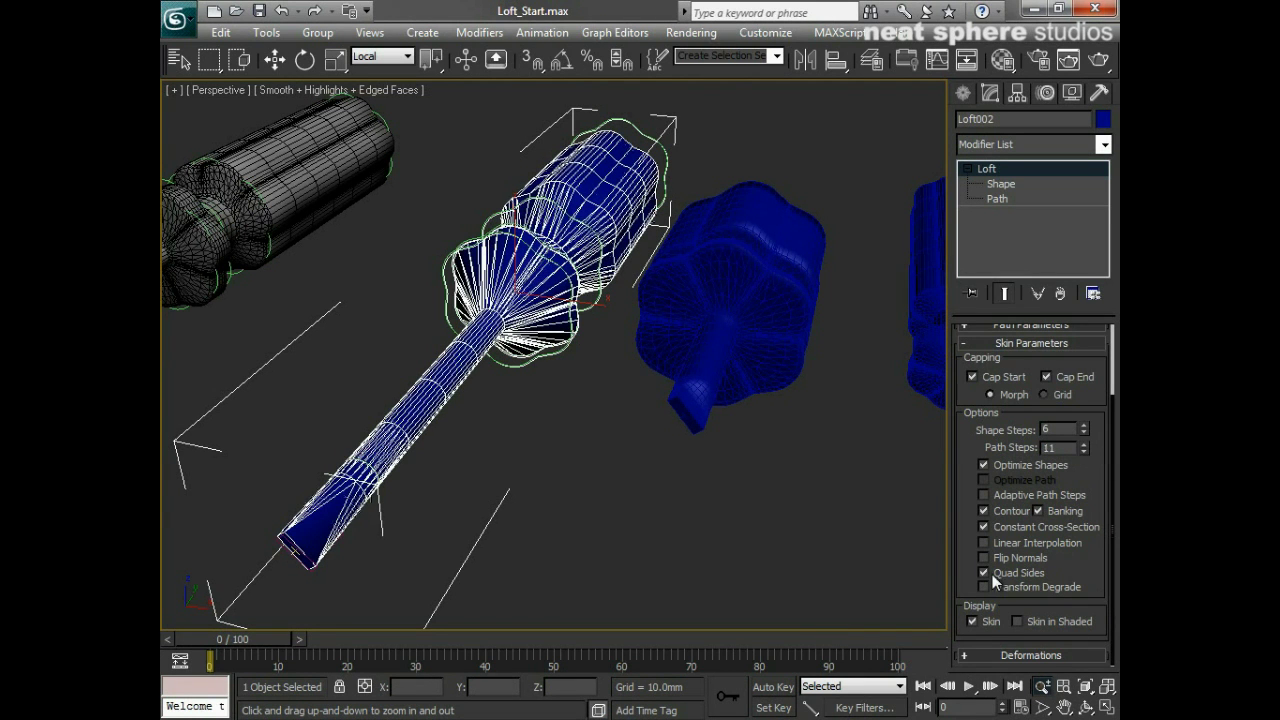
pyautogui.click(983, 495)
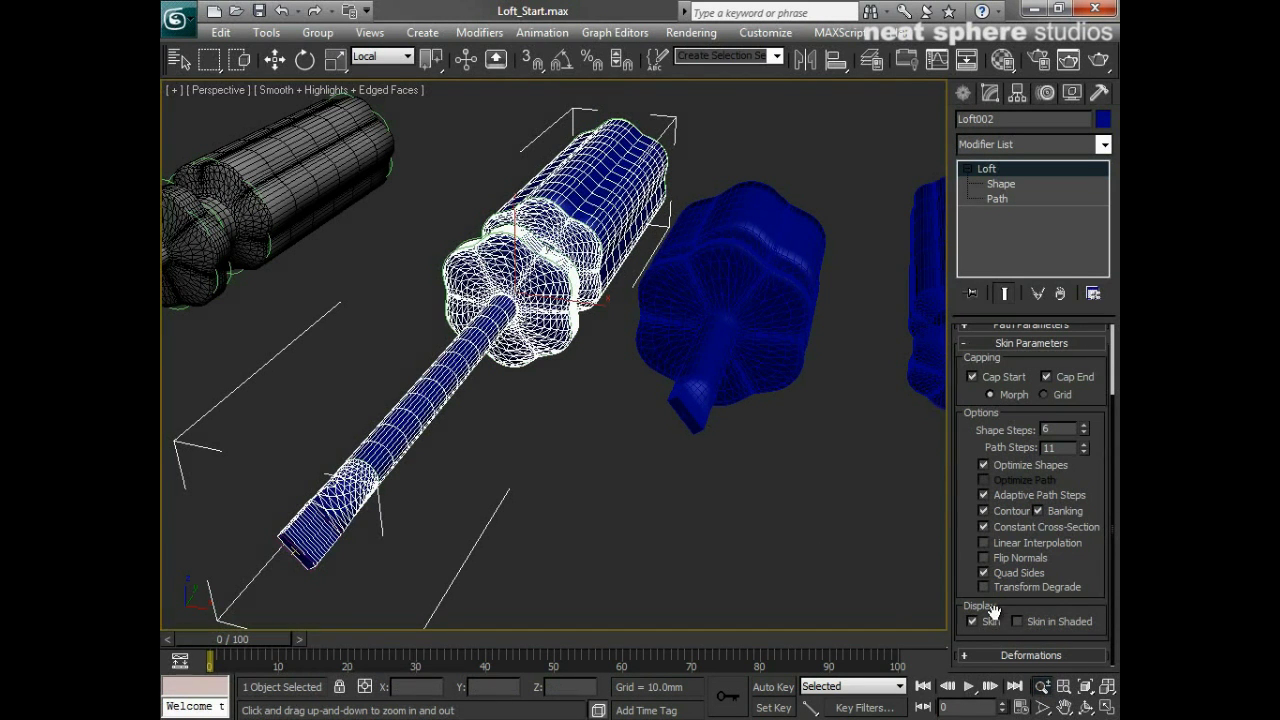
# Open the loft's Scale deformation curve and move its window clear of the screwdriver
pyautogui.click(978, 341)
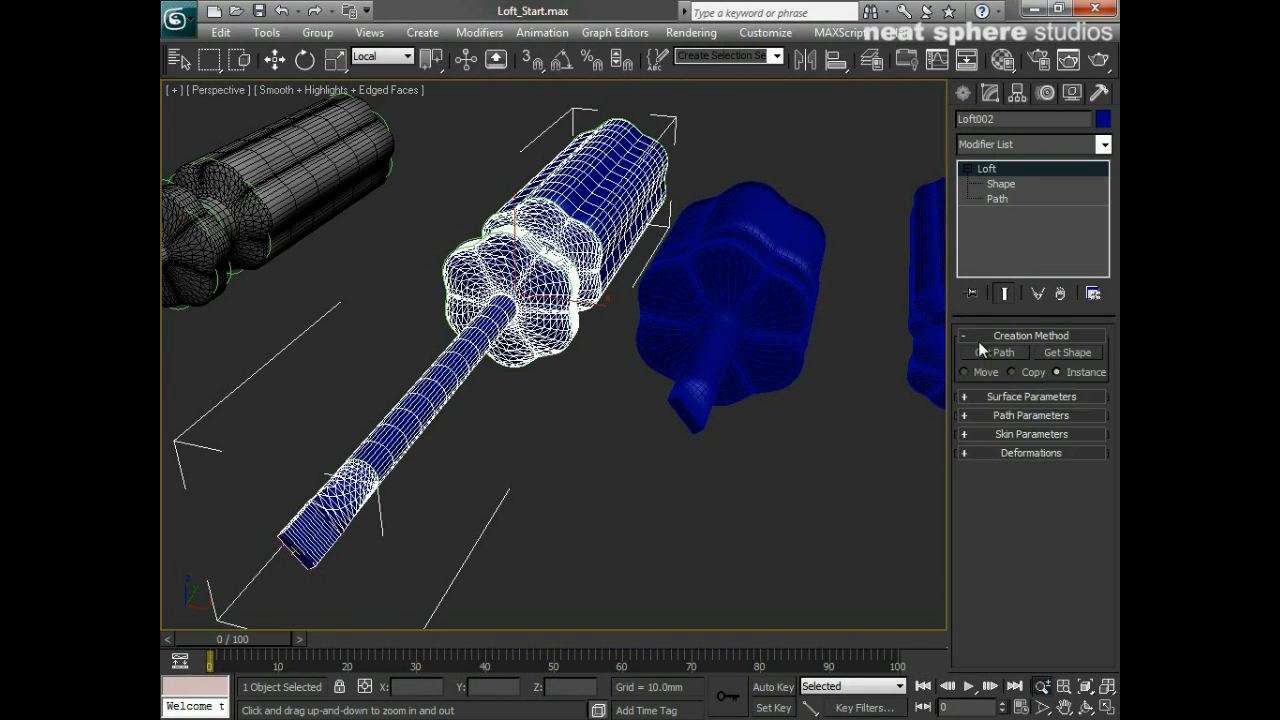
pyautogui.click(1031, 455)
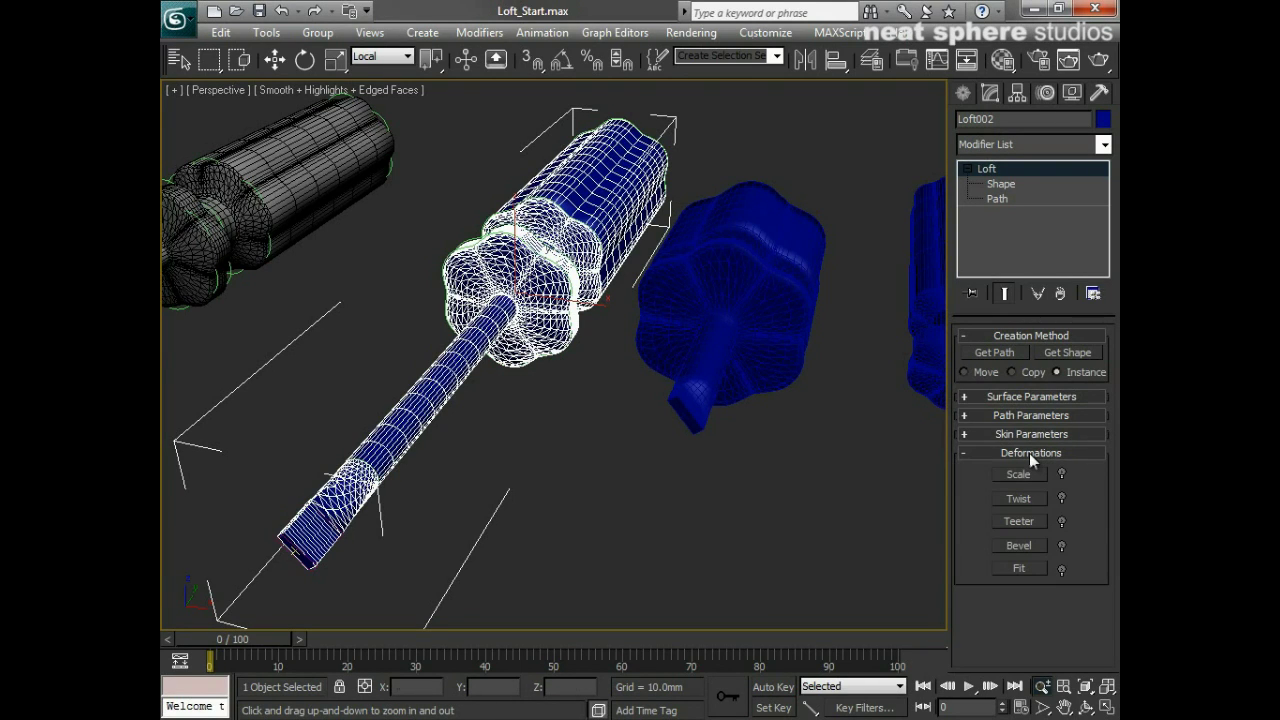
pyautogui.moveTo(772, 481)
pyautogui.keyDown('alt'); pyautogui.mouseDown(button='middle')
pyautogui.moveTo(700, 481)
pyautogui.moveTo(778, 469)
pyautogui.mouseUp(button='middle'); pyautogui.keyUp('alt')
pyautogui.scroll(-2, 777, 469)
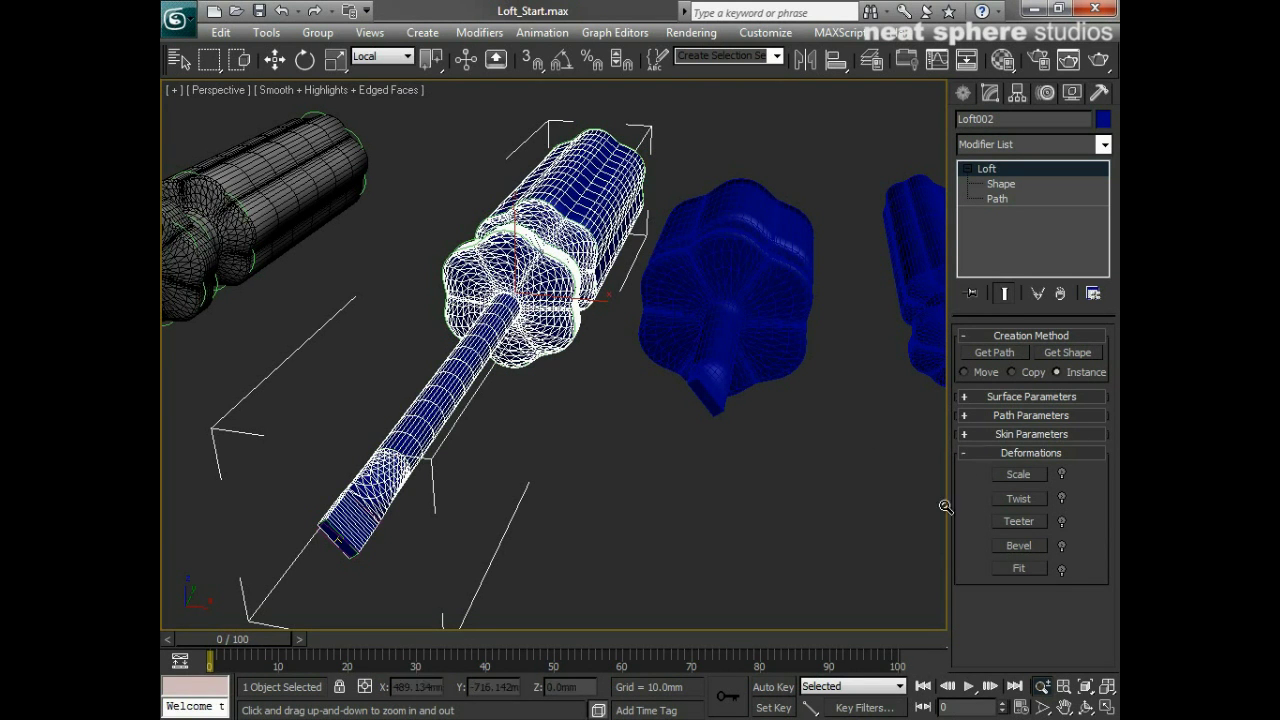
pyautogui.click(1020, 475)
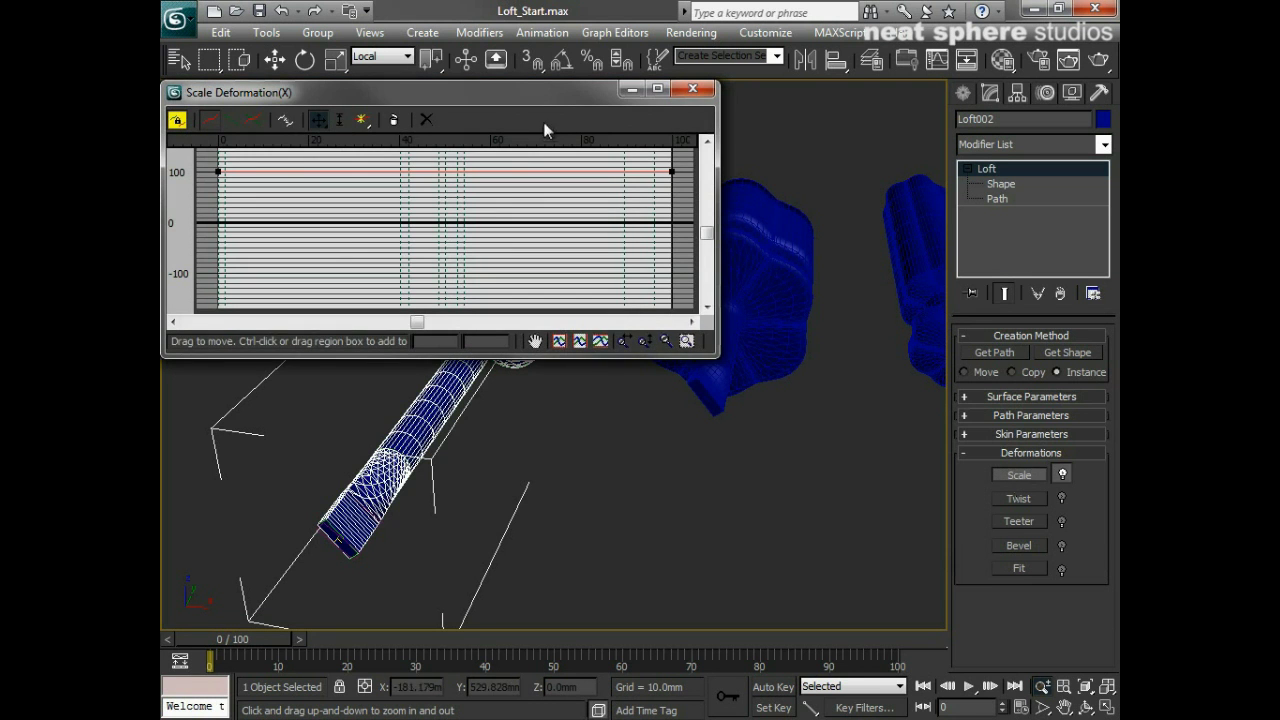
pyautogui.moveTo(539, 95); pyautogui.dragTo(906, 382)
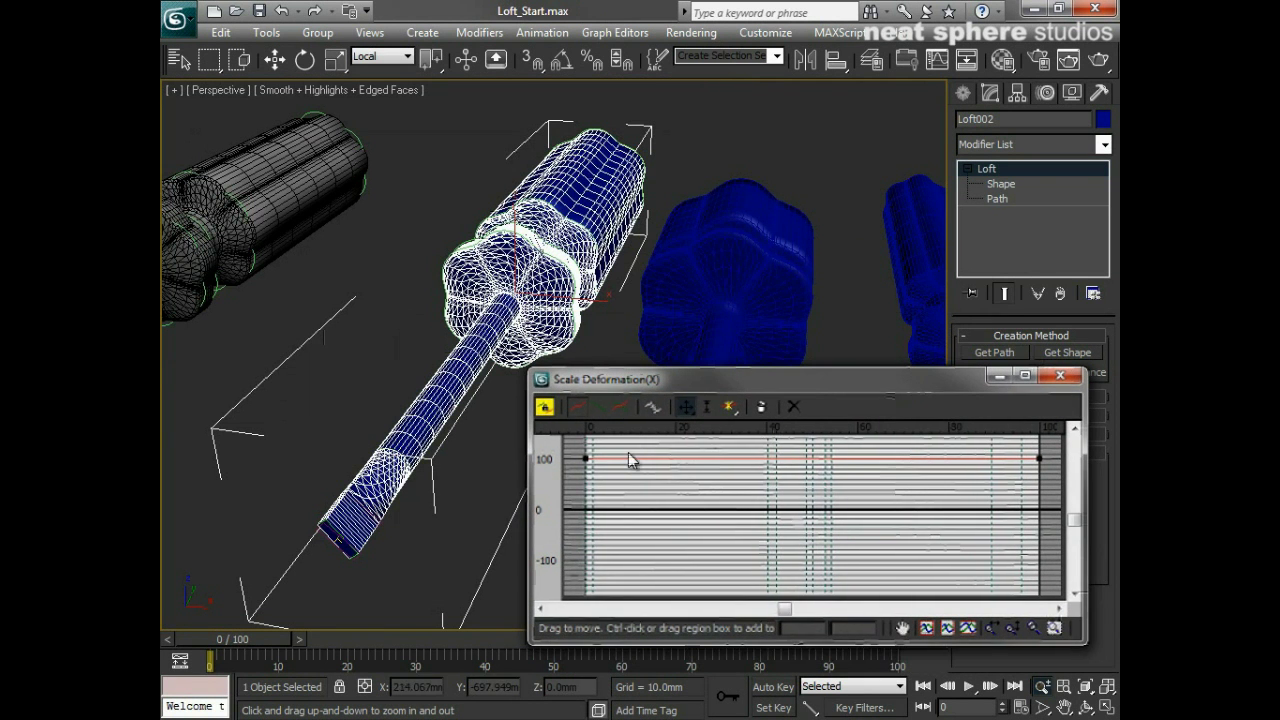
# Insert three corner control points on the scale deformation curve at about 32, 62 and 82 percent of the path
pyautogui.click(730, 407)
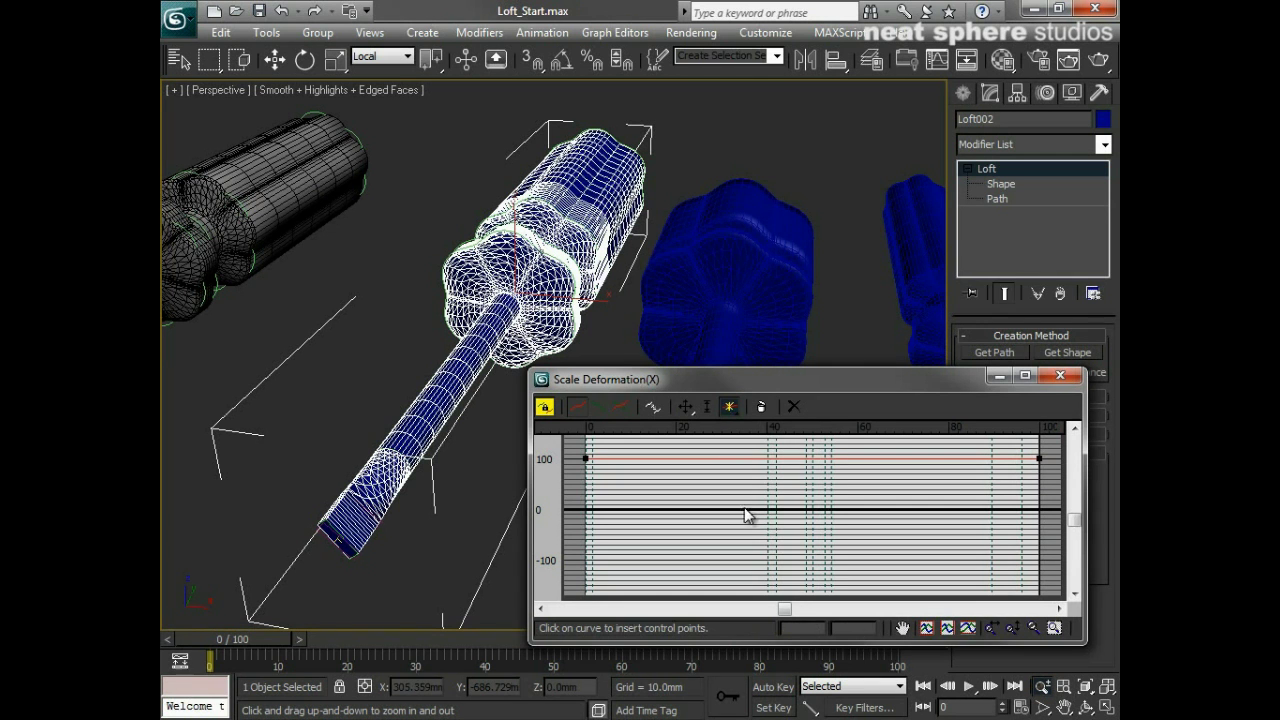
pyautogui.click(731, 458)
pyautogui.click(867, 458)
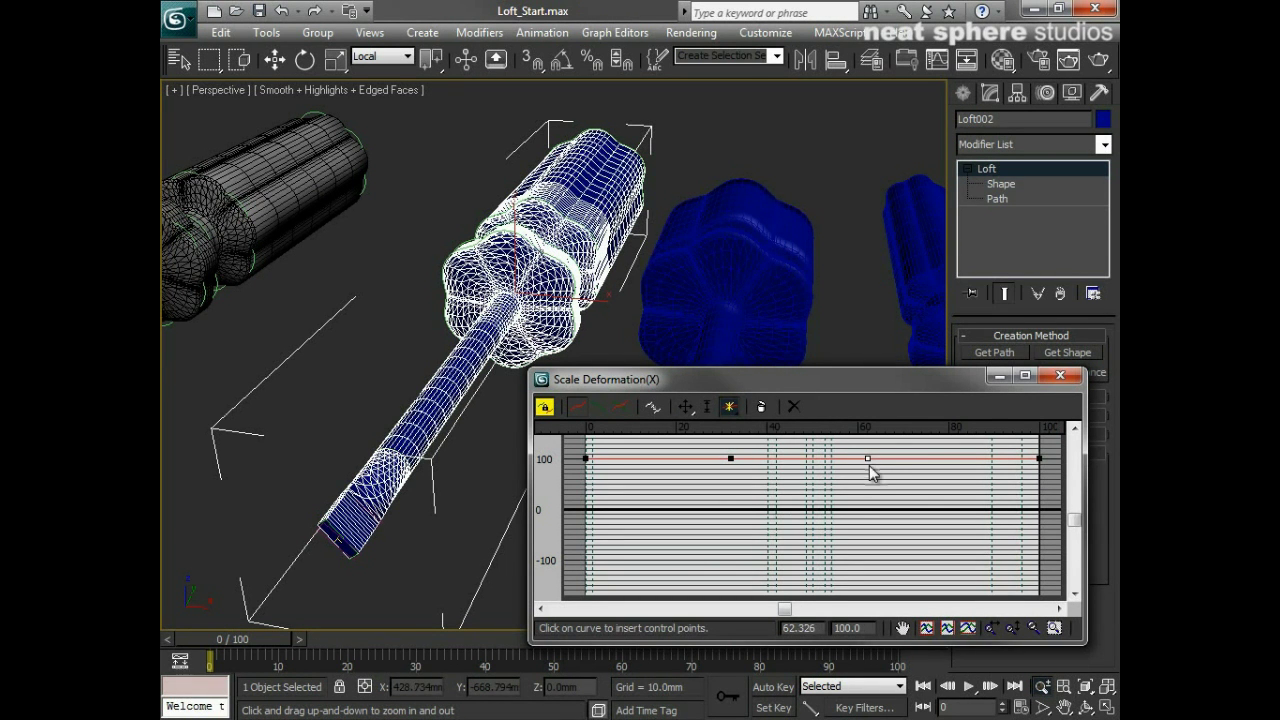
pyautogui.click(959, 458)
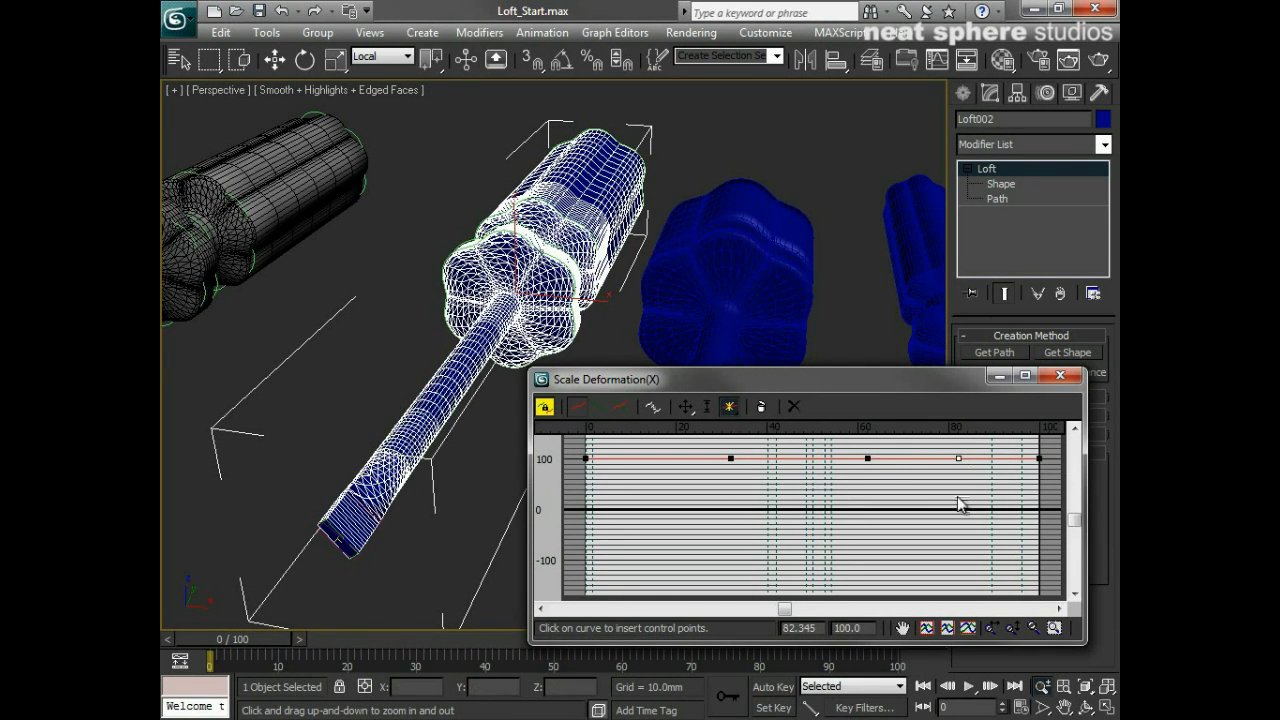
# Insert a scale curve control point at about 93 percent of the path and raise the end point to about 277 percent
pyautogui.click(1008, 458)
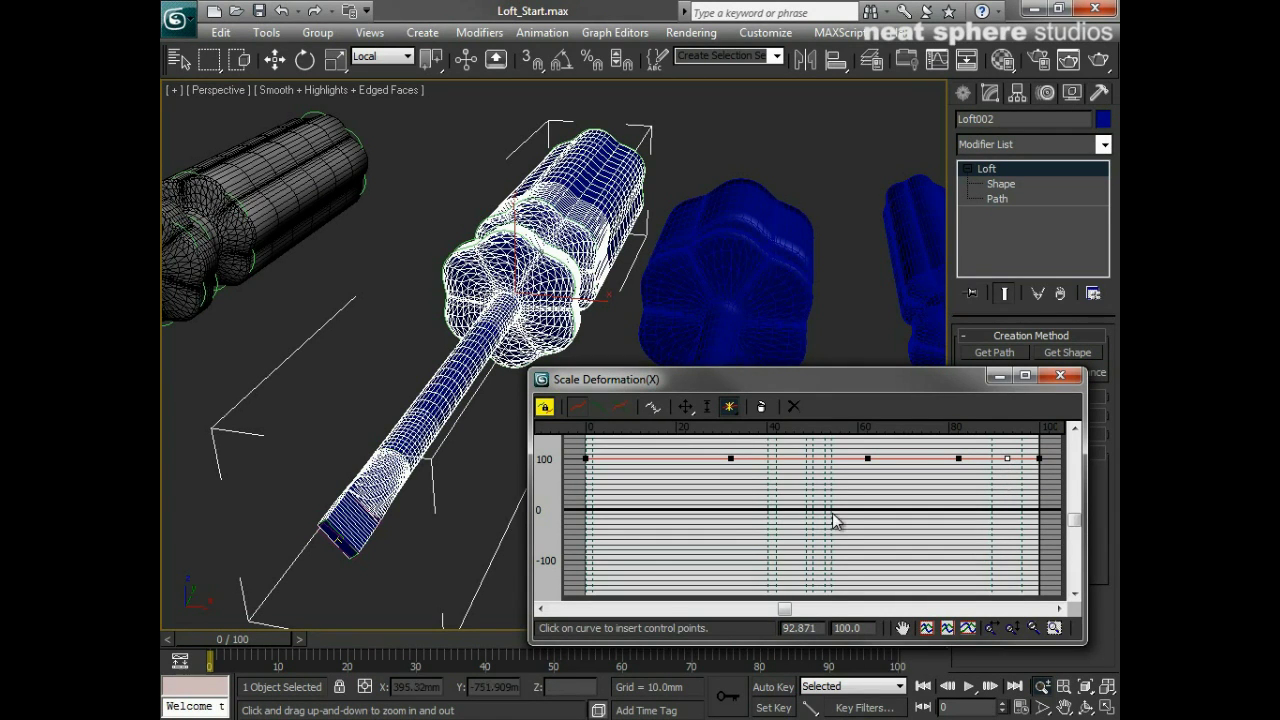
pyautogui.click(688, 407)
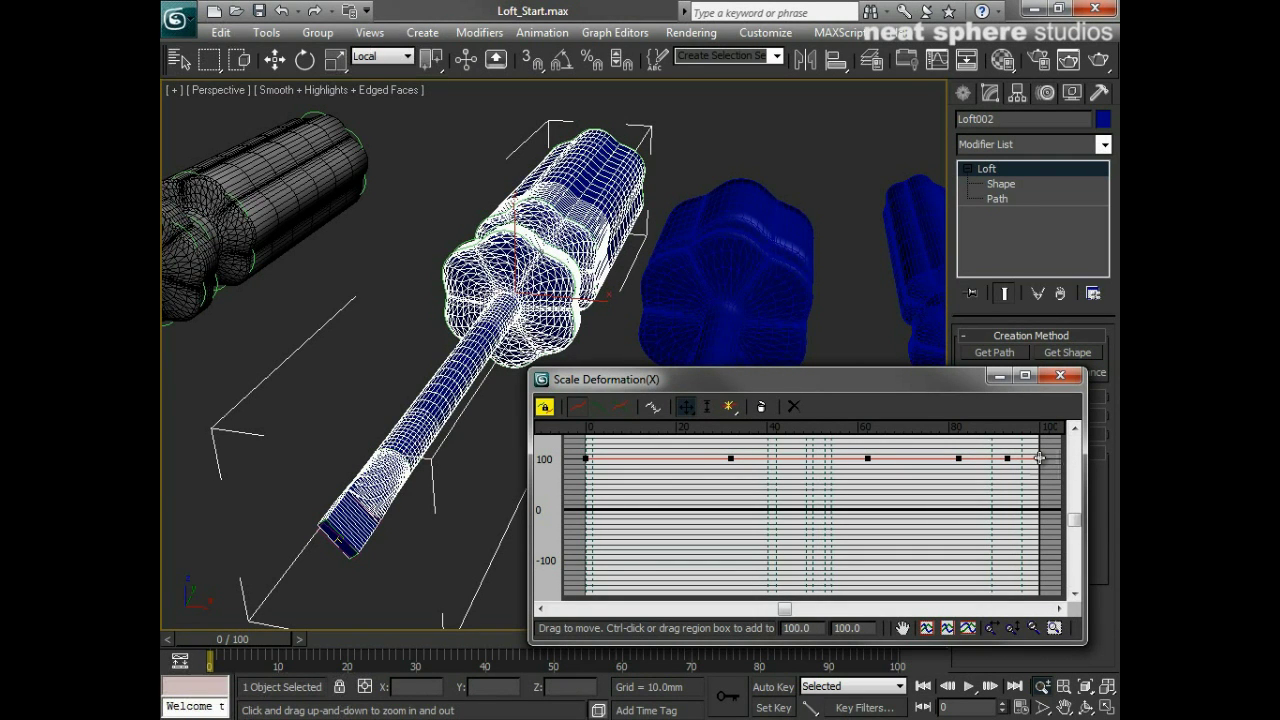
pyautogui.moveTo(1040, 457); pyautogui.dragTo(1049, 382)
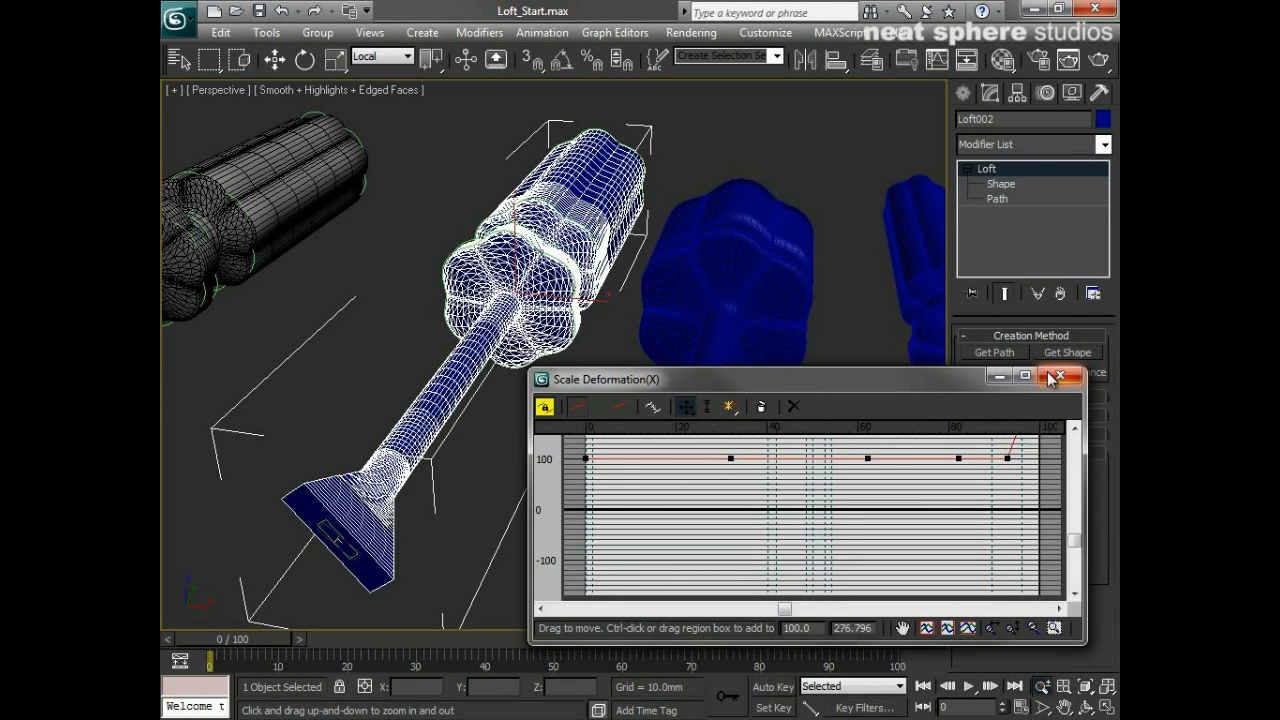
# Enlarge the Scale Deformation window and lower the curve's end point to about 49 percent to taper the screwdriver's tip
pyautogui.moveTo(1075, 540); pyautogui.dragTo(1075, 510)
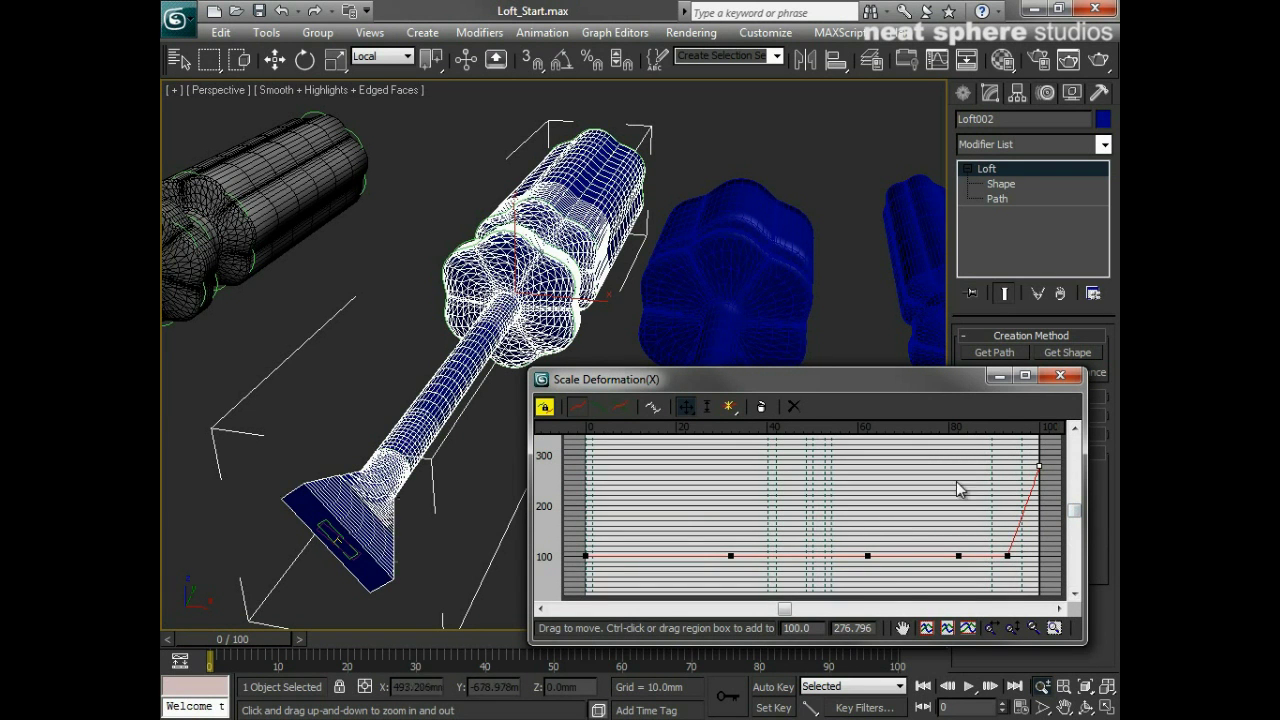
pyautogui.moveTo(963, 372); pyautogui.dragTo(963, 196)
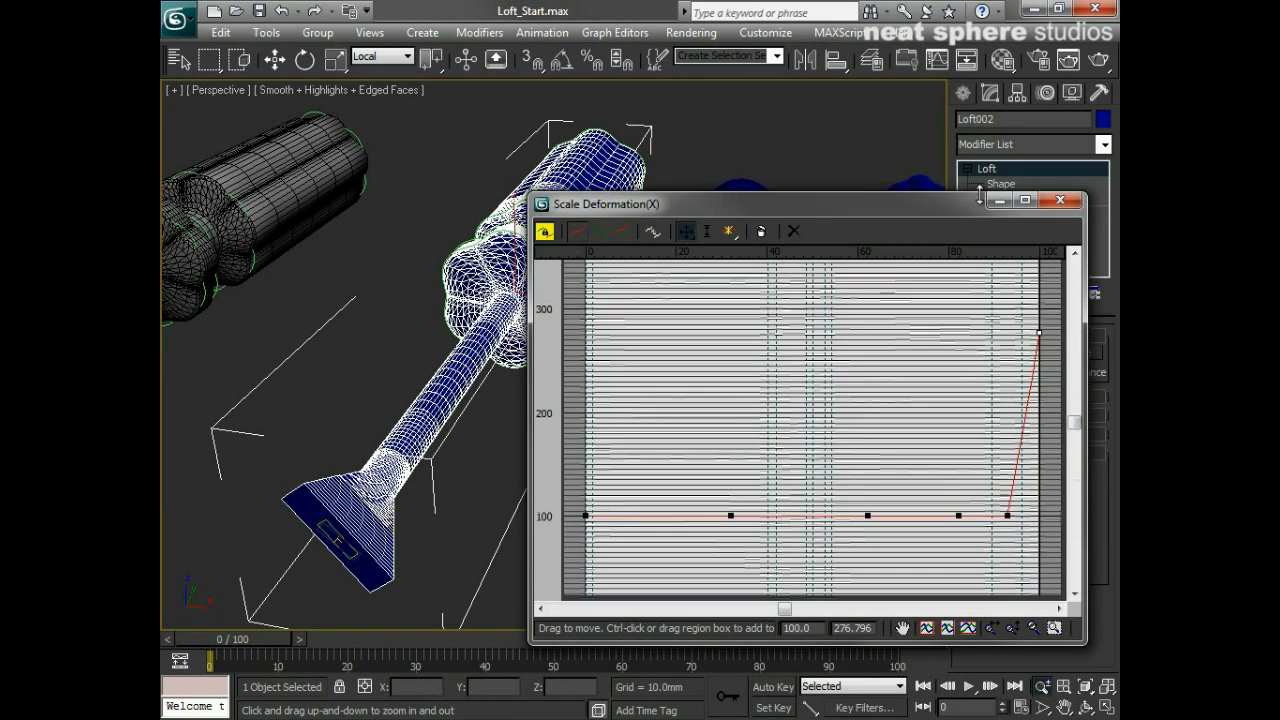
pyautogui.moveTo(1083, 422); pyautogui.dragTo(1064, 440)
pyautogui.moveTo(1040, 296); pyautogui.dragTo(1042, 544)
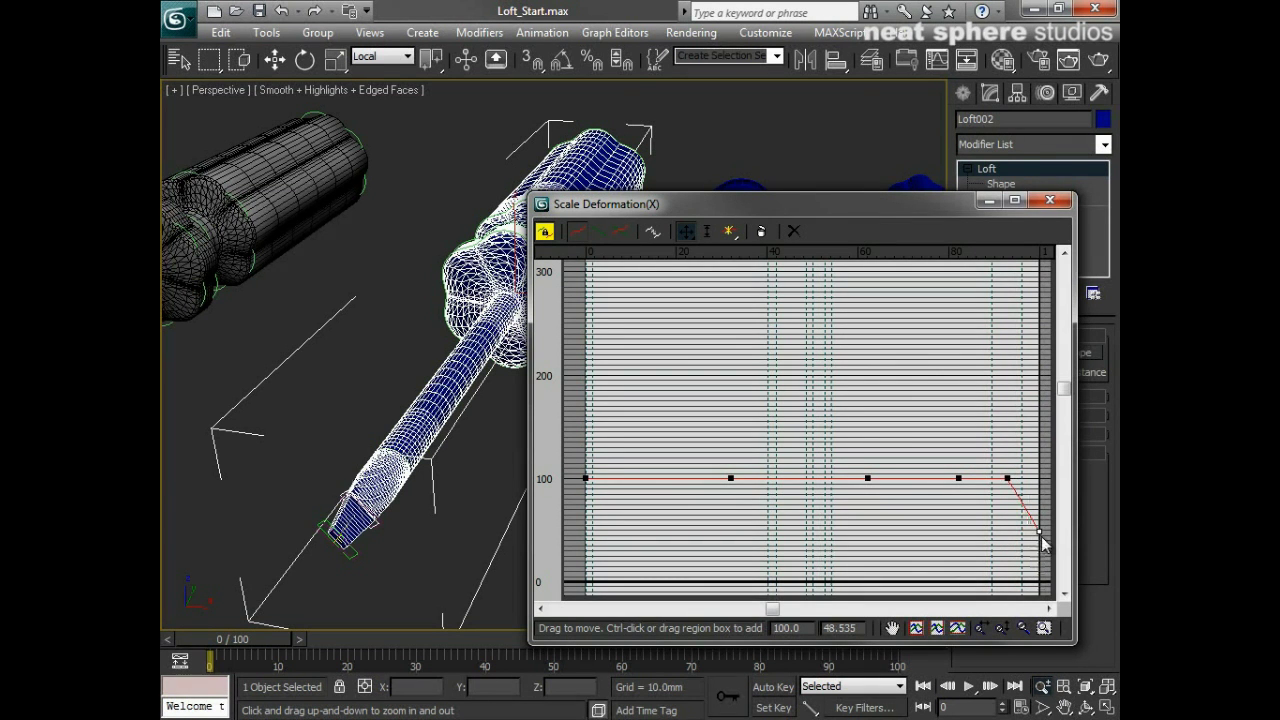
pyautogui.keyDown('alt'); pyautogui.moveTo(353, 532); pyautogui.dragTo(391, 486, button='middle'); pyautogui.keyUp('alt')
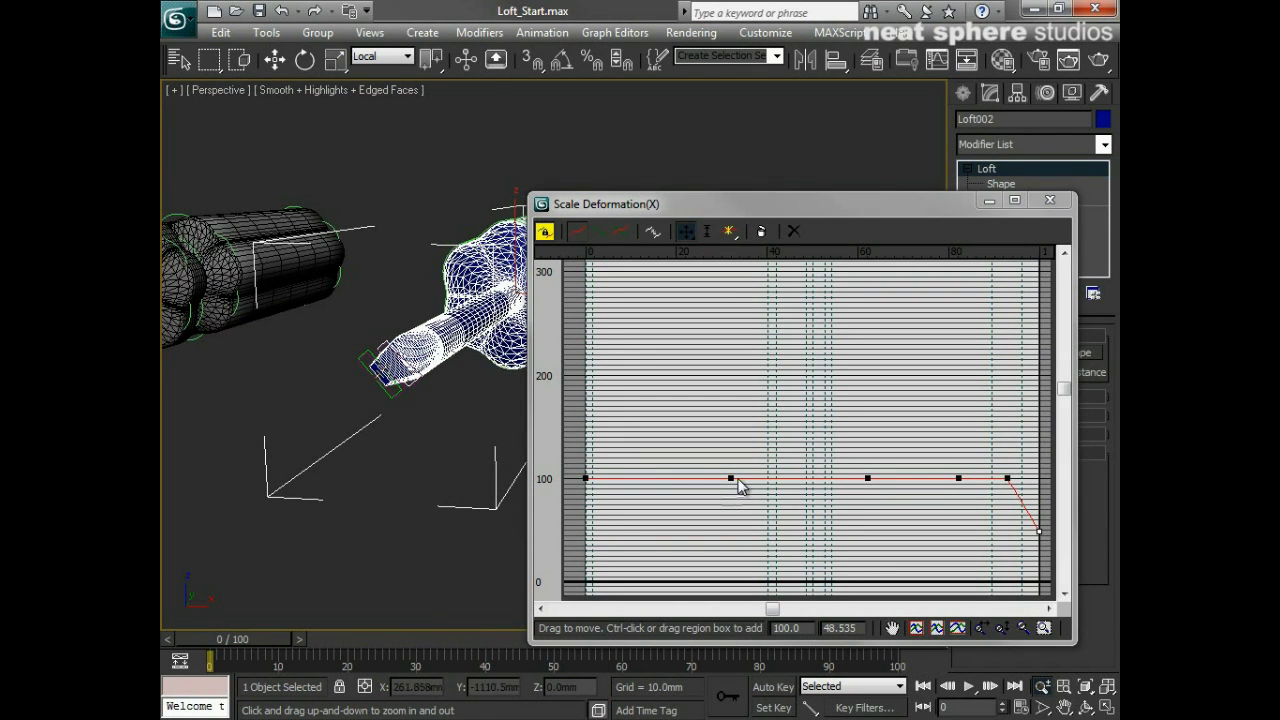
# Try raising the control point at about 32 percent of the path to about 287 percent, and undo the change
pyautogui.moveTo(730, 480); pyautogui.dragTo(732, 287)
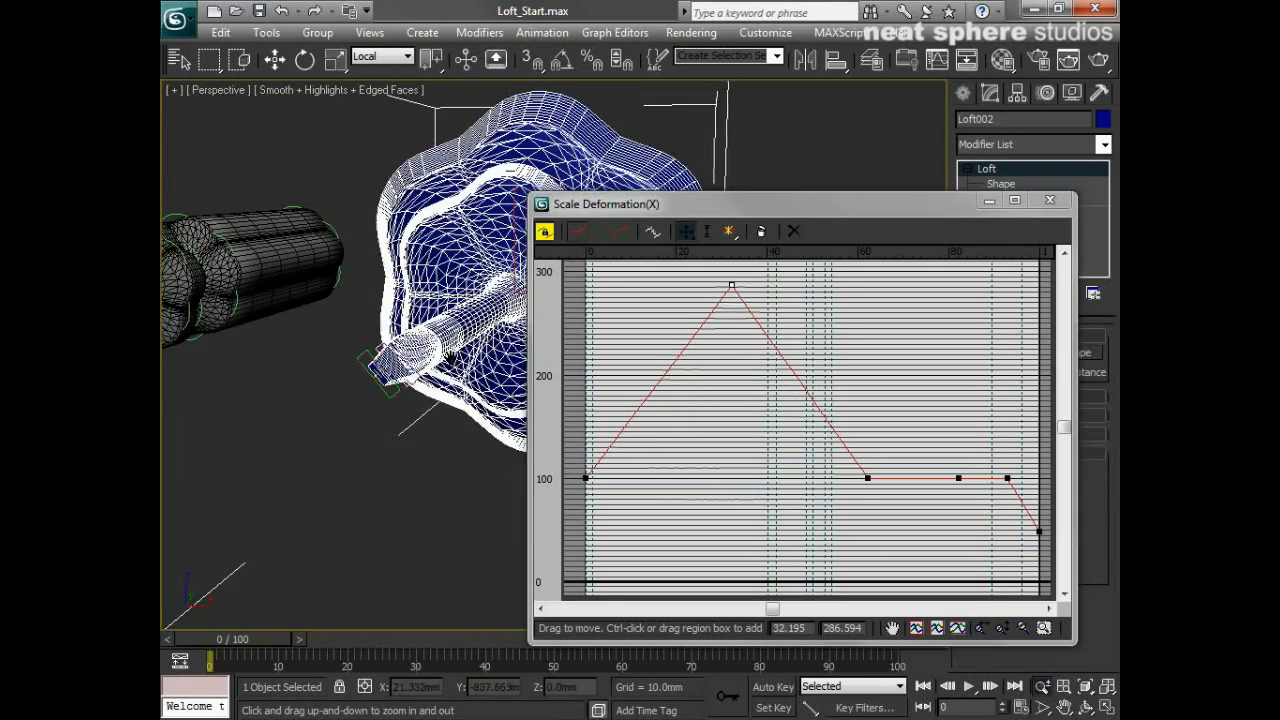
pyautogui.moveTo(450, 358); pyautogui.dragTo(300, 385, button='middle')
pyautogui.scroll(-3, 300, 385)
pyautogui.keyDown('alt'); pyautogui.moveTo(480, 420); pyautogui.dragTo(386, 442, button='middle'); pyautogui.keyUp('alt')
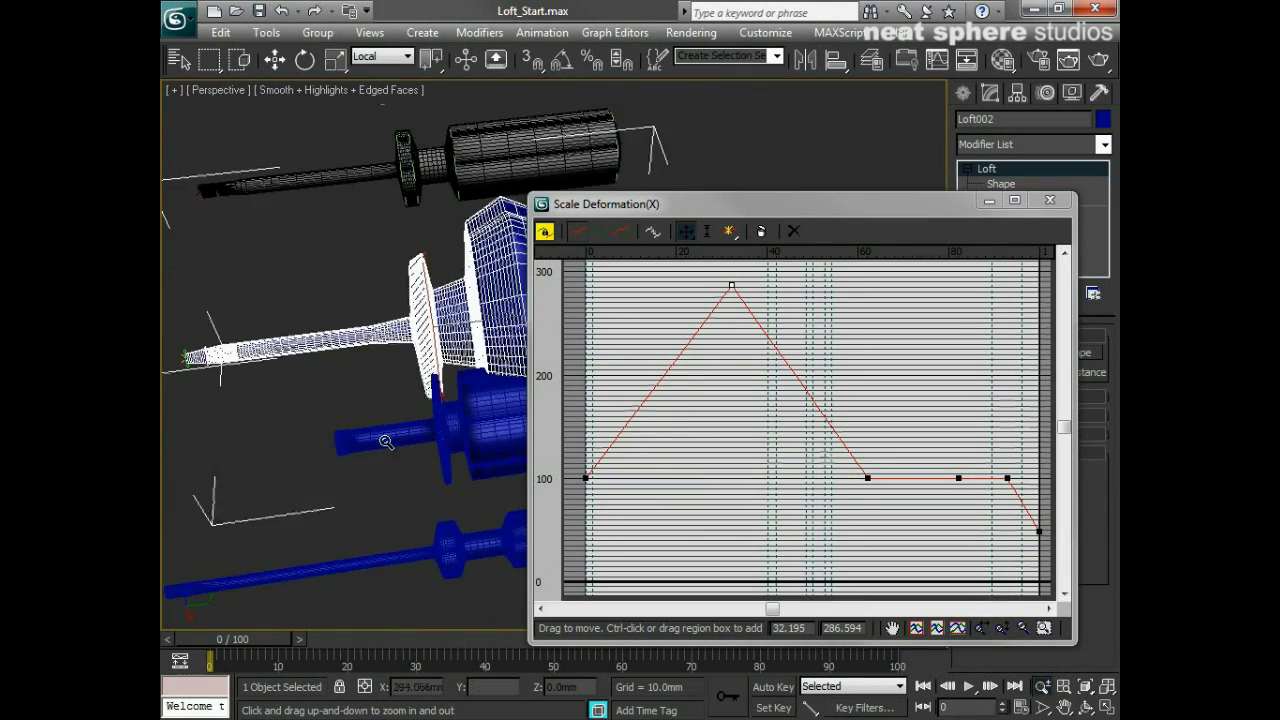
pyautogui.moveTo(385, 442); pyautogui.dragTo(325, 403)
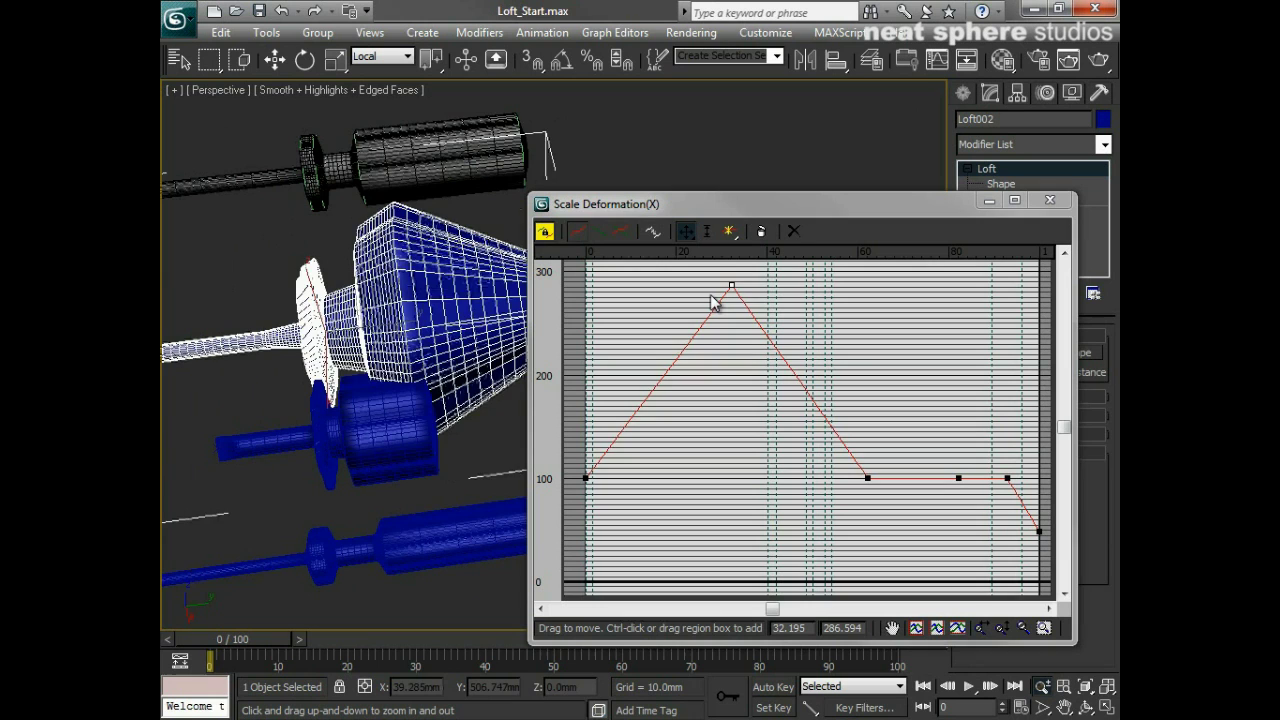
pyautogui.hotkey('ctrl', 'z')
pyautogui.keyDown('alt'); pyautogui.moveTo(362, 377); pyautogui.dragTo(426, 371, button='middle'); pyautogui.keyUp('alt')
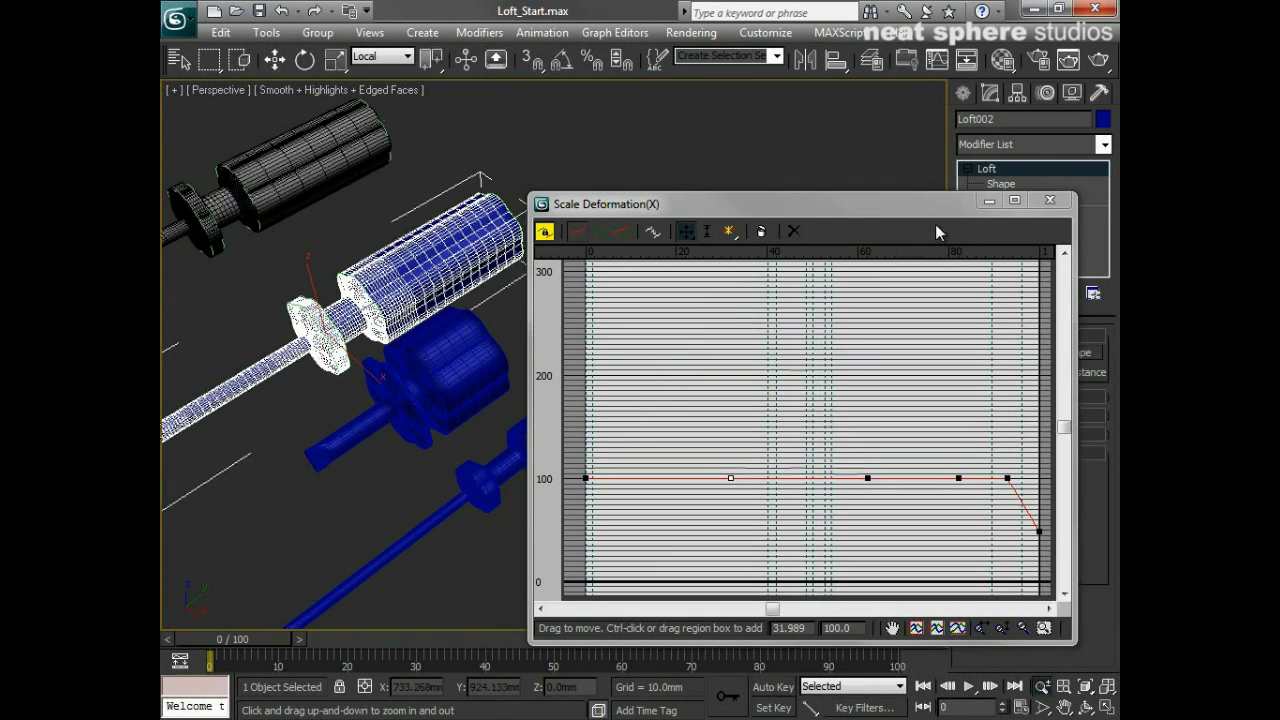
# Close the Scale Deformation window and examine the screwdriver's tapered tip and handle from several angles
pyautogui.click(1049, 200)
pyautogui.moveTo(597, 408); pyautogui.dragTo(649, 413, button='middle')
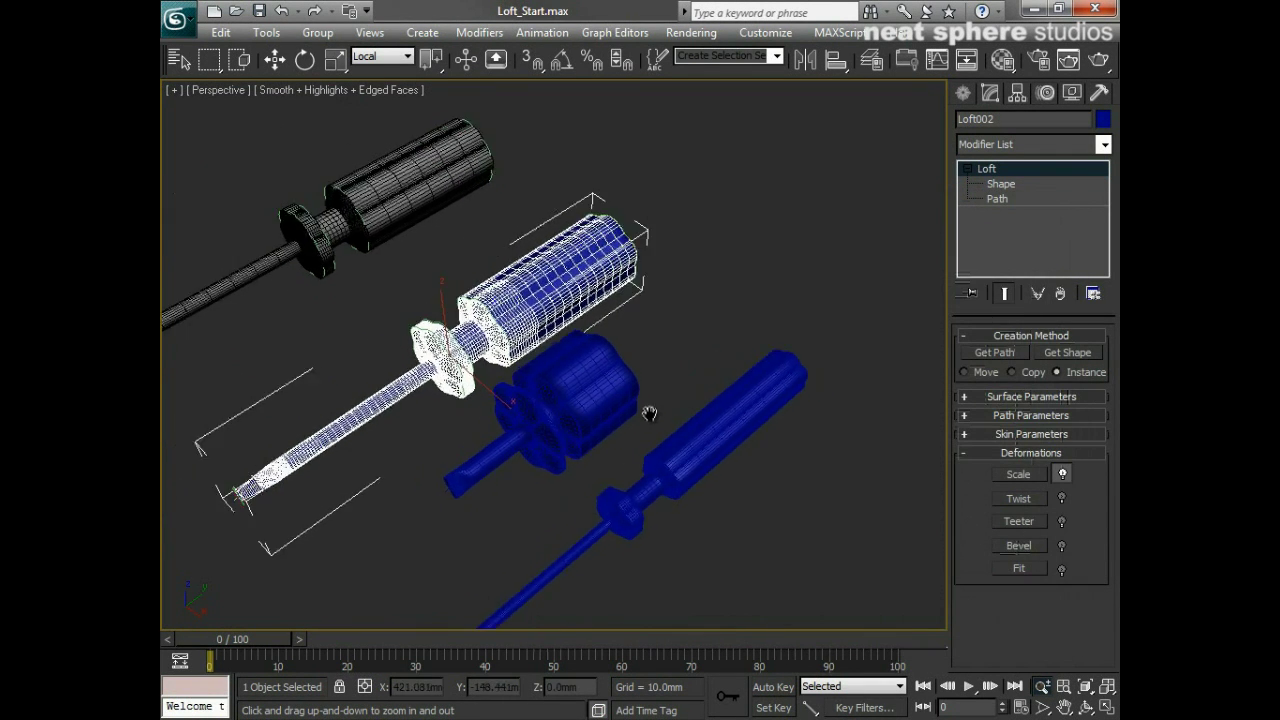
pyautogui.moveTo(670, 360)
pyautogui.keyDown('alt'); pyautogui.mouseDown(button='middle')
pyautogui.moveTo(686, 354)
pyautogui.moveTo(655, 363)
pyautogui.mouseUp(button='middle'); pyautogui.keyUp('alt')
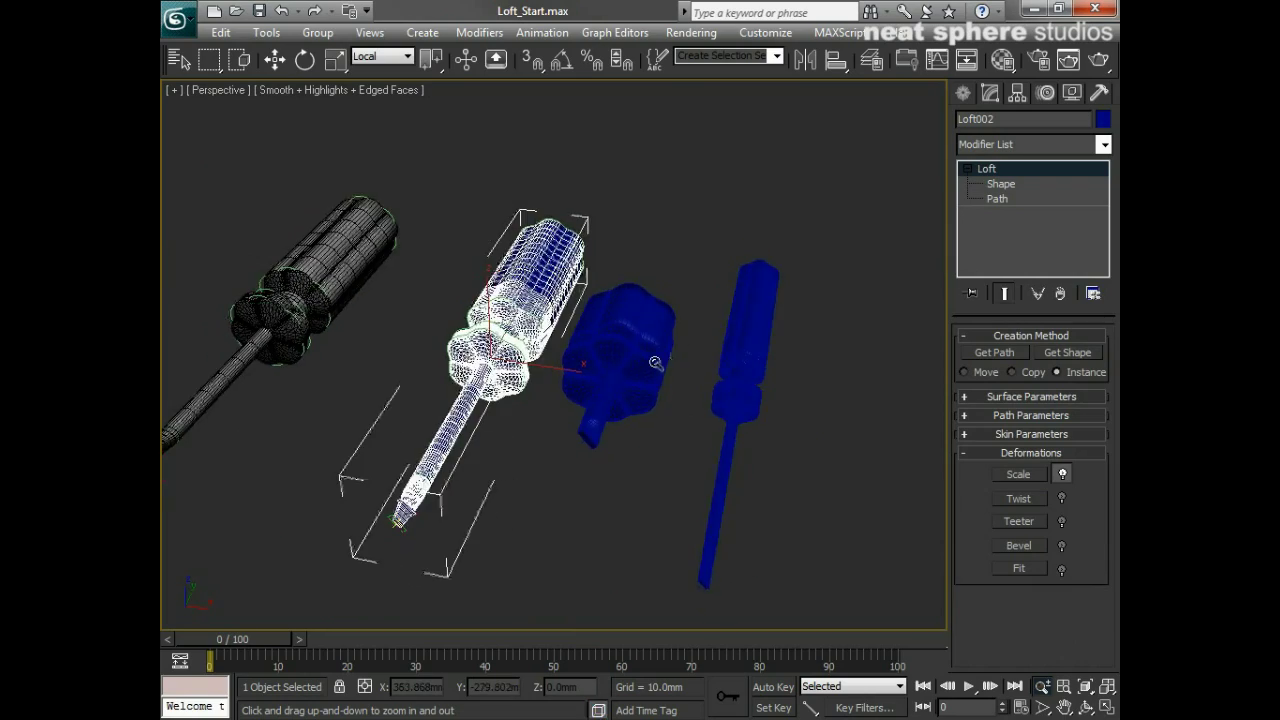
pyautogui.moveTo(655, 363); pyautogui.dragTo(638, 318)
pyautogui.moveTo(469, 424); pyautogui.dragTo(558, 373, button='middle')
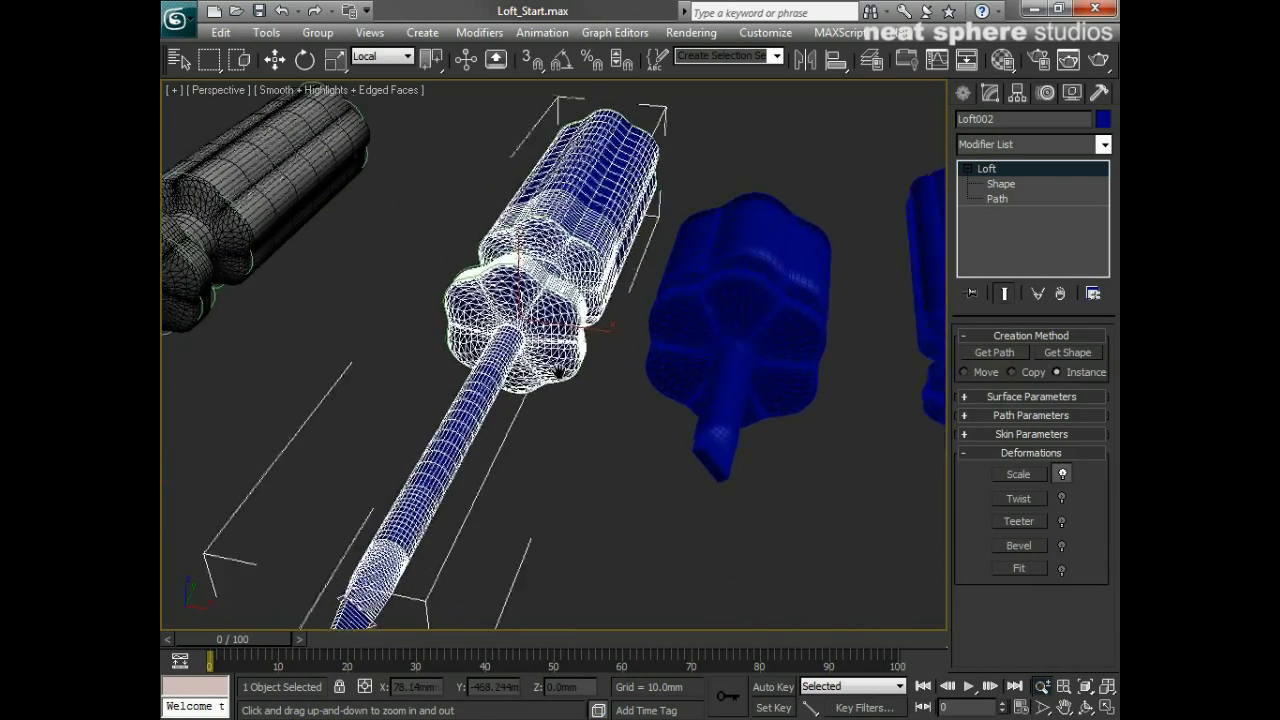
pyautogui.scroll(-2, 570, 357)
pyautogui.scroll(-1, 654, 332)
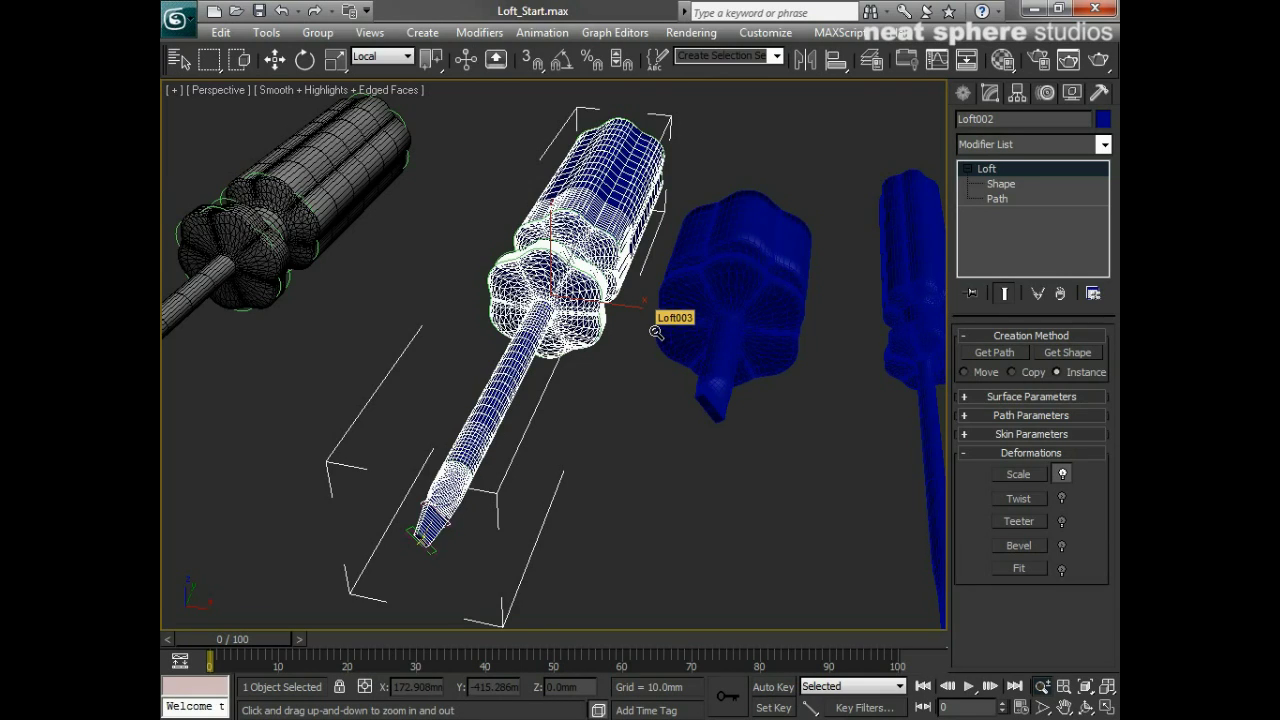
pyautogui.keyDown('alt'); pyautogui.moveTo(656, 332); pyautogui.dragTo(535, 366, button='middle'); pyautogui.keyUp('alt')
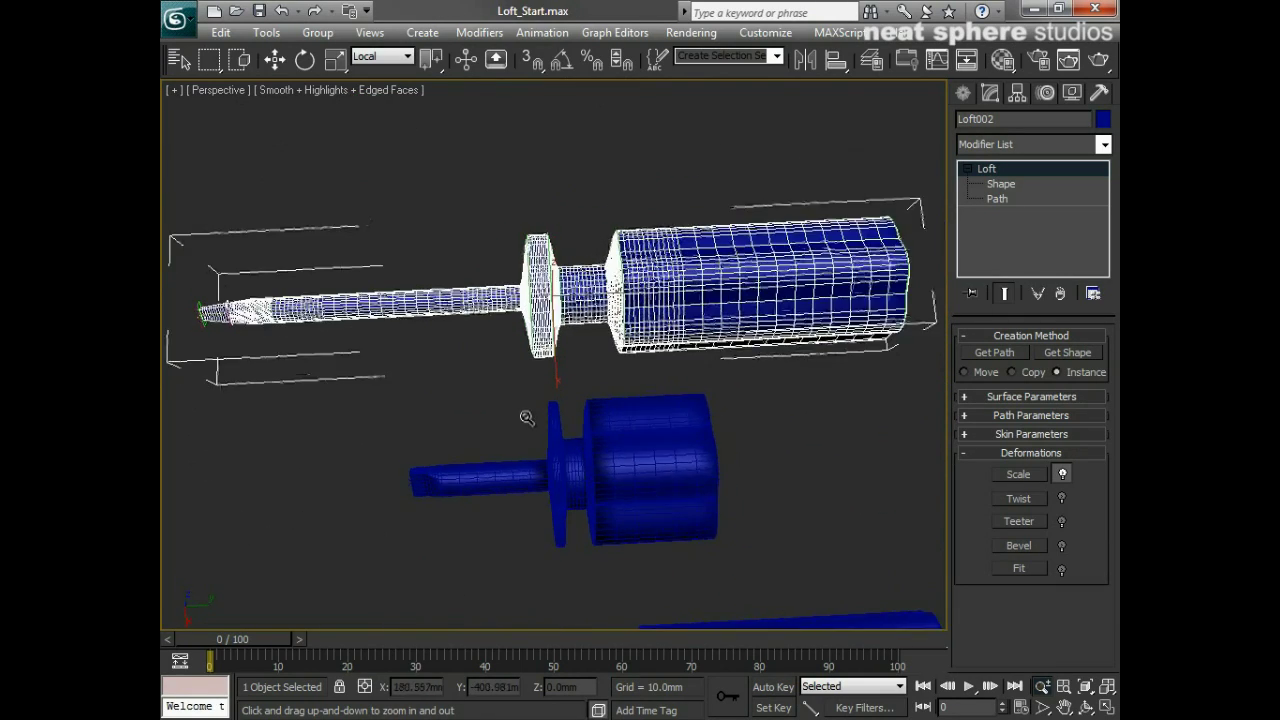
pyautogui.keyDown('alt'); pyautogui.moveTo(527, 418); pyautogui.dragTo(524, 433, button='middle'); pyautogui.keyUp('alt')
pyautogui.keyDown('alt'); pyautogui.moveTo(436, 321); pyautogui.dragTo(444, 288, button='middle'); pyautogui.keyUp('alt')
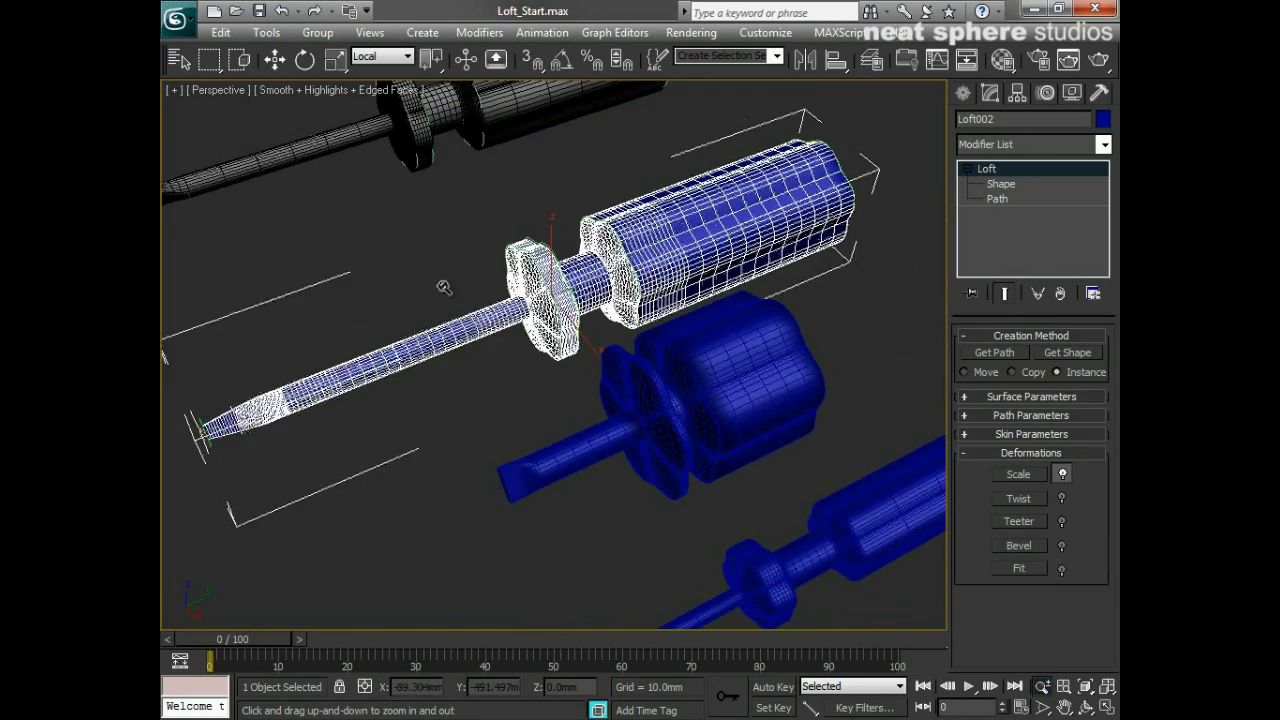